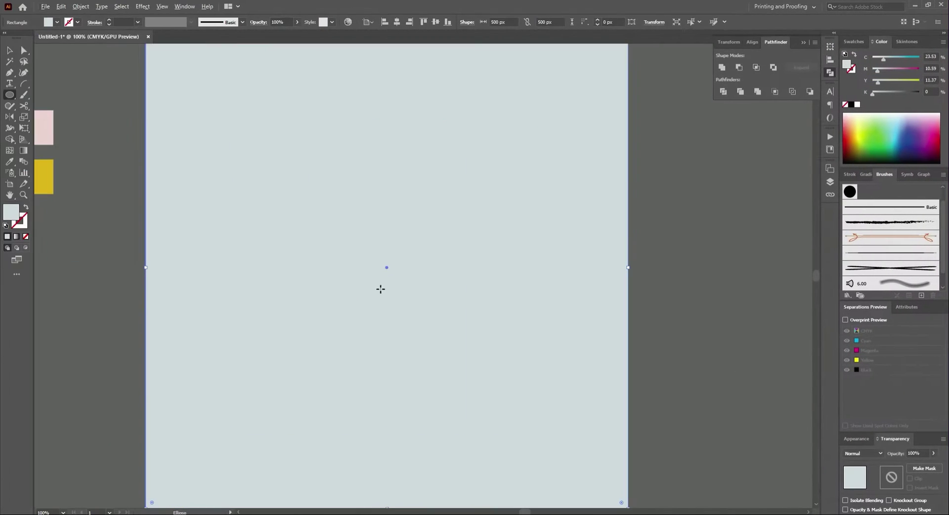
Draw a 401.28 px circle out from the artboard centre.
drag(356, 233, 550, 426)
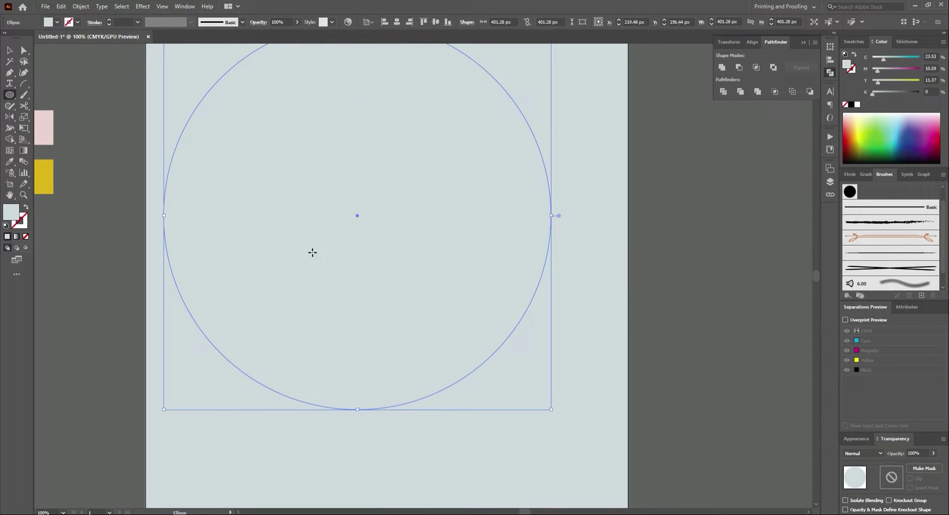
Centre the circle on the artboard and enlarge it to 454 px.
key(v)
key(ctrl+minus)
click(396, 22)
click(435, 22)
click(473, 121)
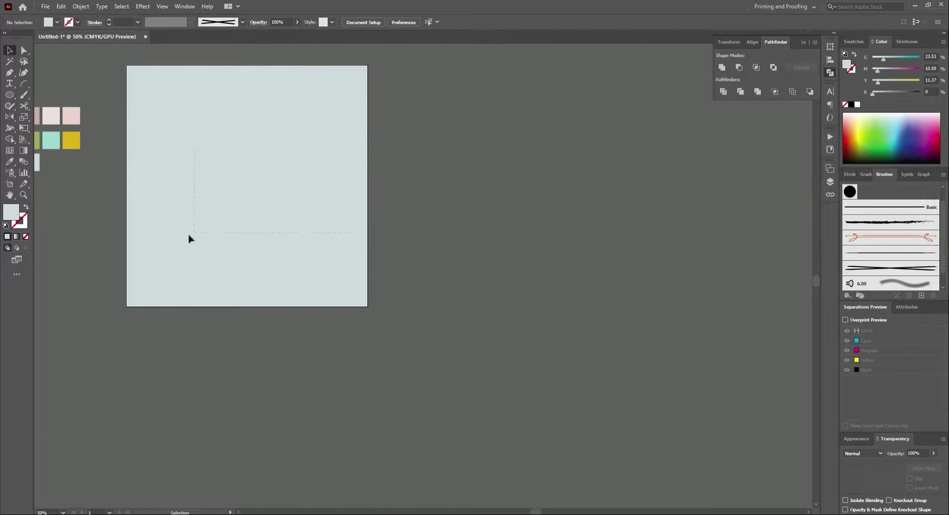
click(188, 237)
drag(343, 88, 356, 76)
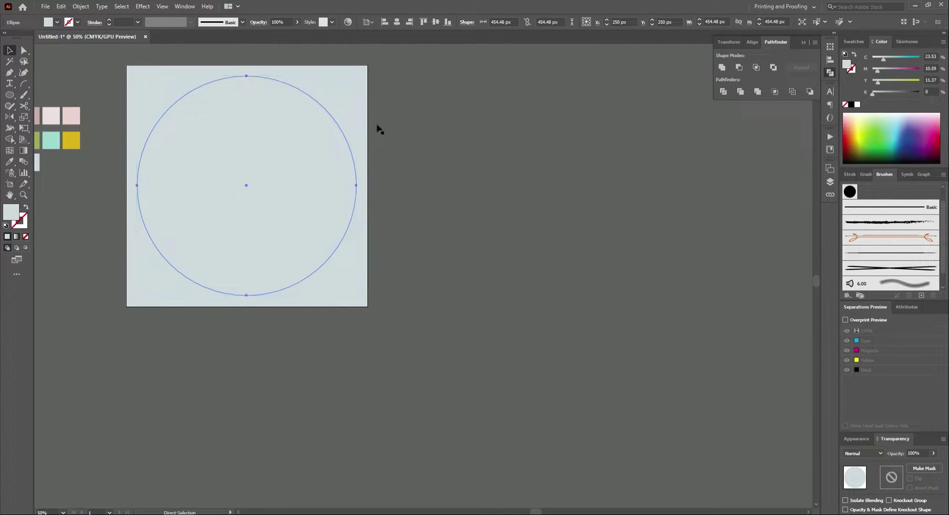
Add two successive -5 px Offset Path inset copies of the circle.
click(80, 5)
mouse_move(134, 227)
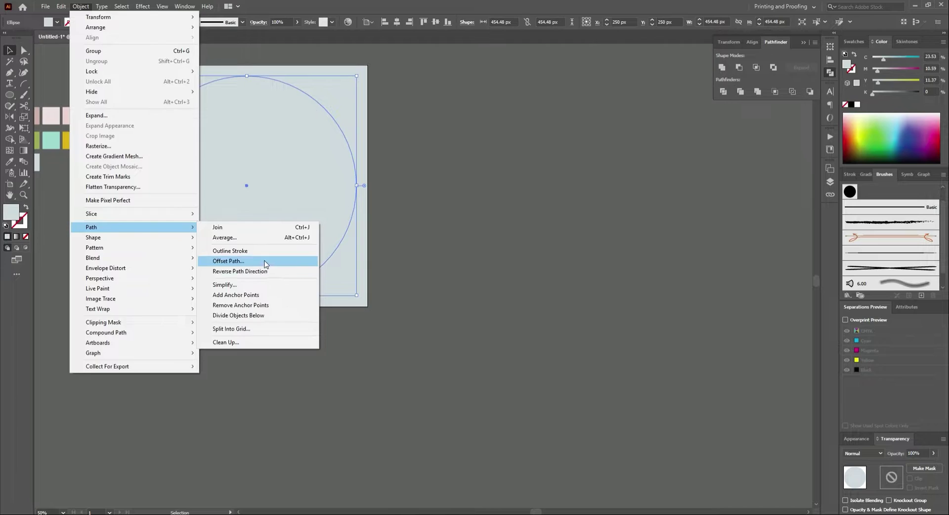
click(272, 264)
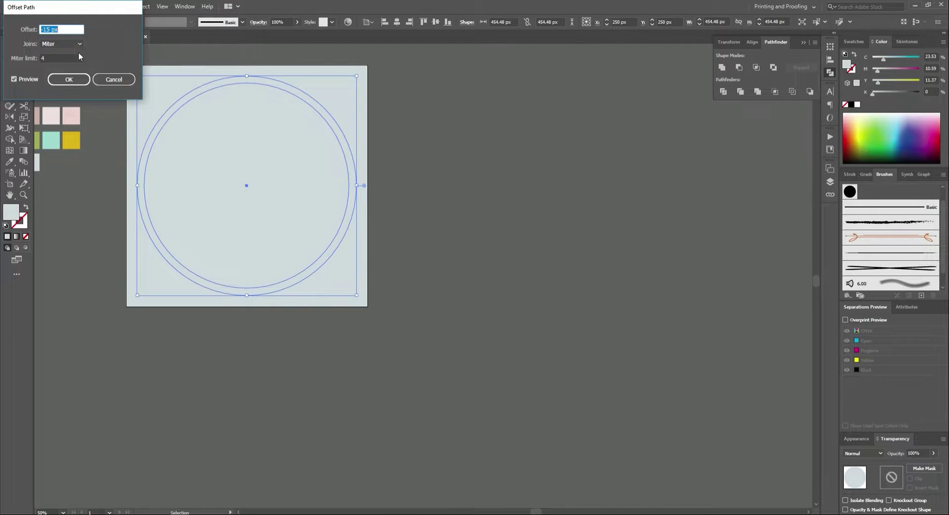
click(57, 84)
click(81, 6)
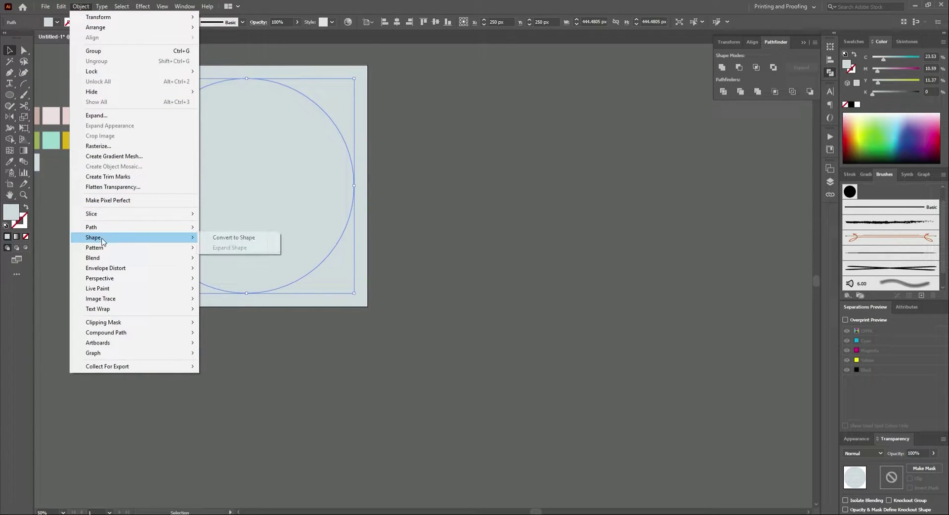
click(271, 264)
key(Return)
Divide all shapes with Pathfinder and delete the innermost circle to leave a hole.
click(102, 115)
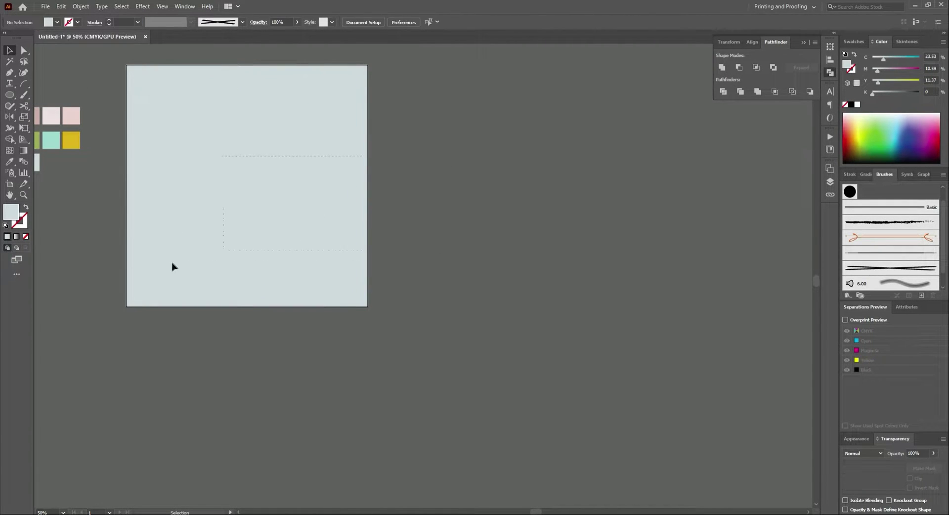
key(ctrl+a)
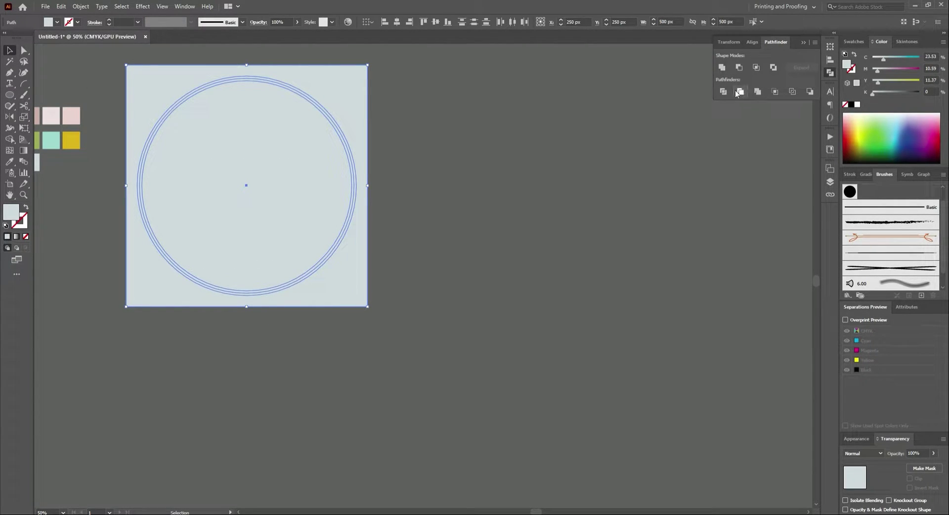
click(722, 92)
click(22, 49)
click(290, 178)
key(Delete)
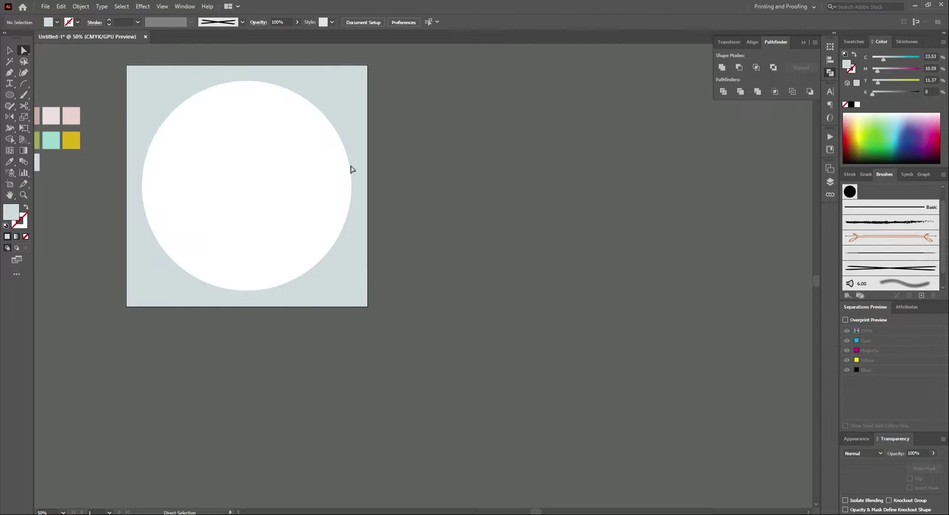
scroll(333, 117, up, 3)
Lower the background square's Cyan to a warm off-white, framed by the pale aqua ring.
click(346, 140)
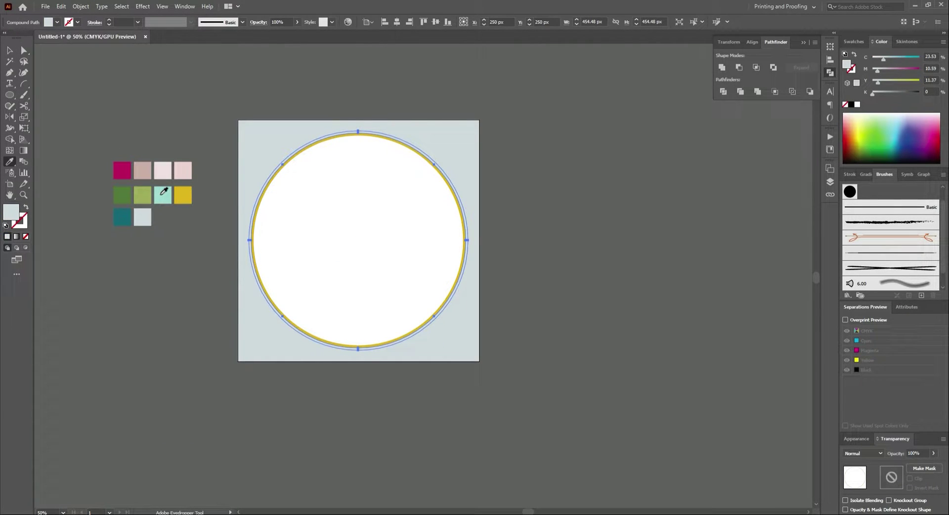
key(a)
click(244, 141)
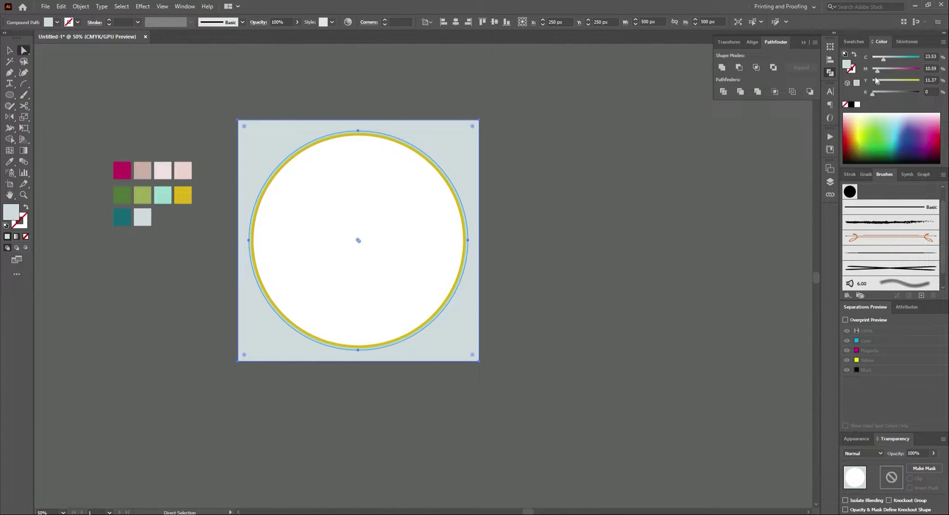
drag(876, 59, 875, 60)
click(621, 173)
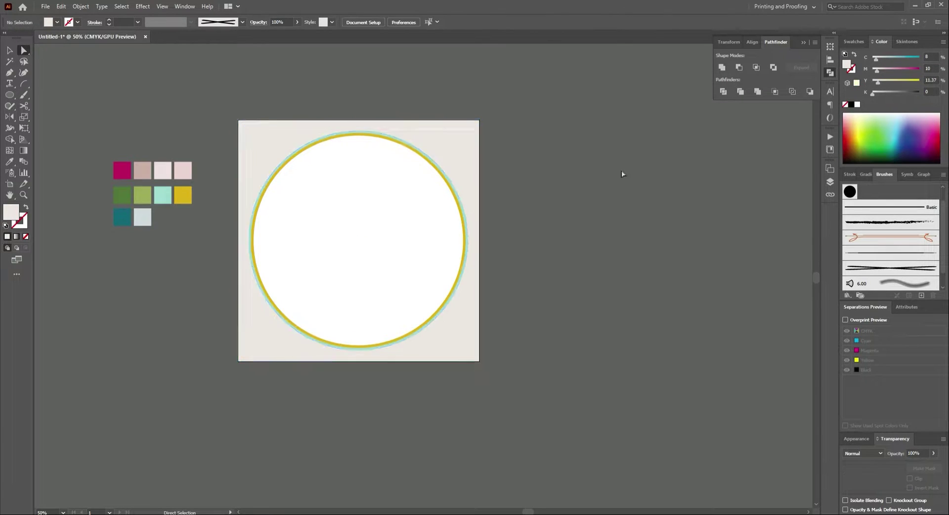
scroll(443, 169, up, 1)
drag(95, 66, 263, 165)
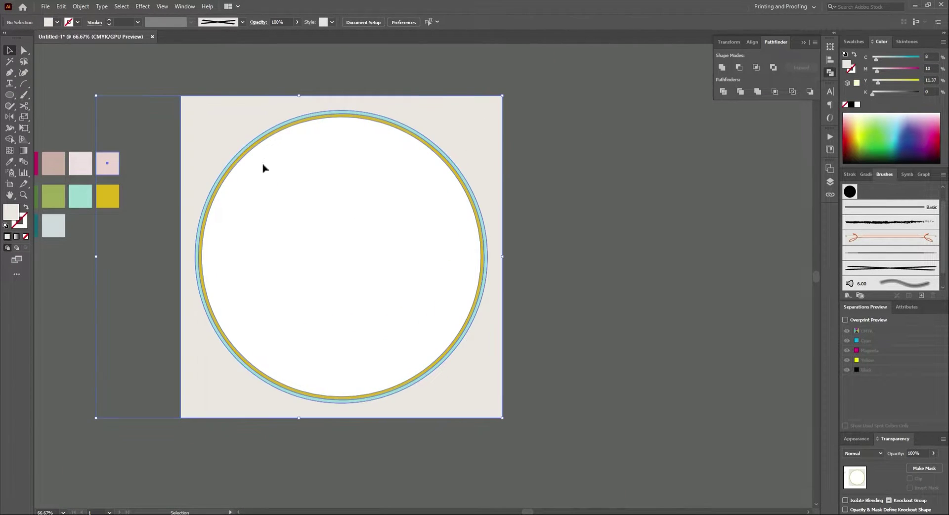
Apply a Multiply drop shadow at 40% opacity, 2 px offsets and 2 px blur.
shift+click(113, 169)
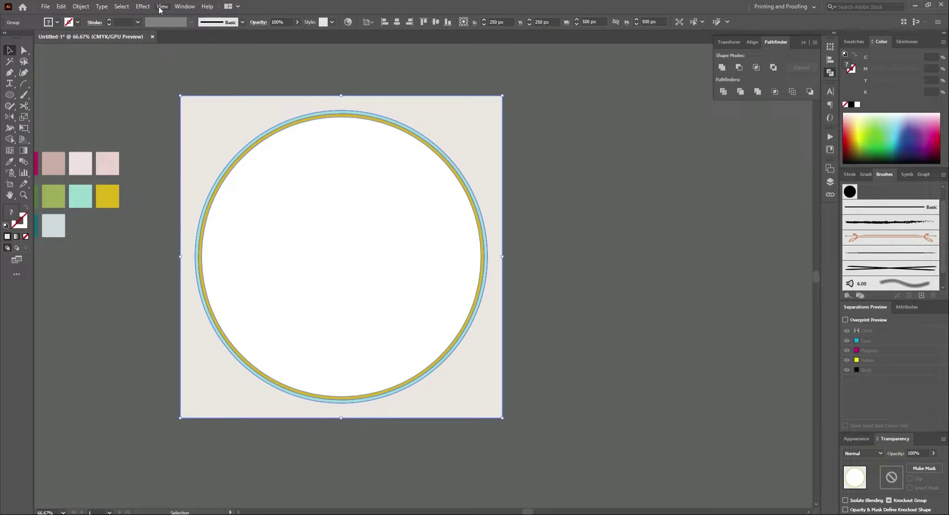
click(142, 6)
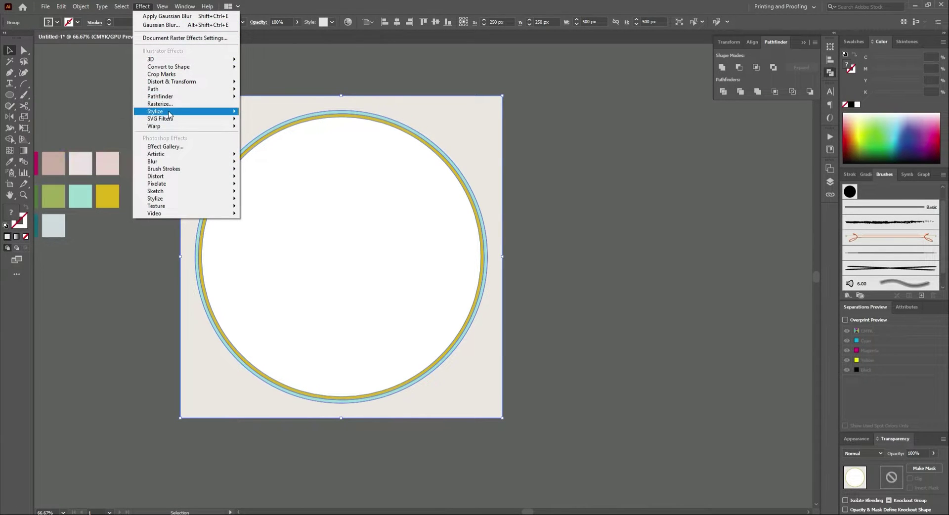
click(84, 113)
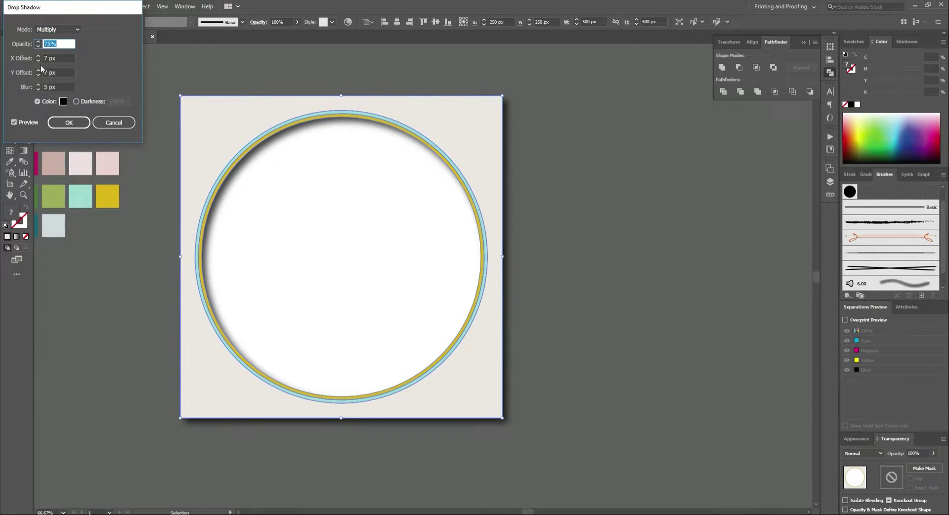
key(Tab)
text(2)
key(Tab)
text(2)
key(Tab)
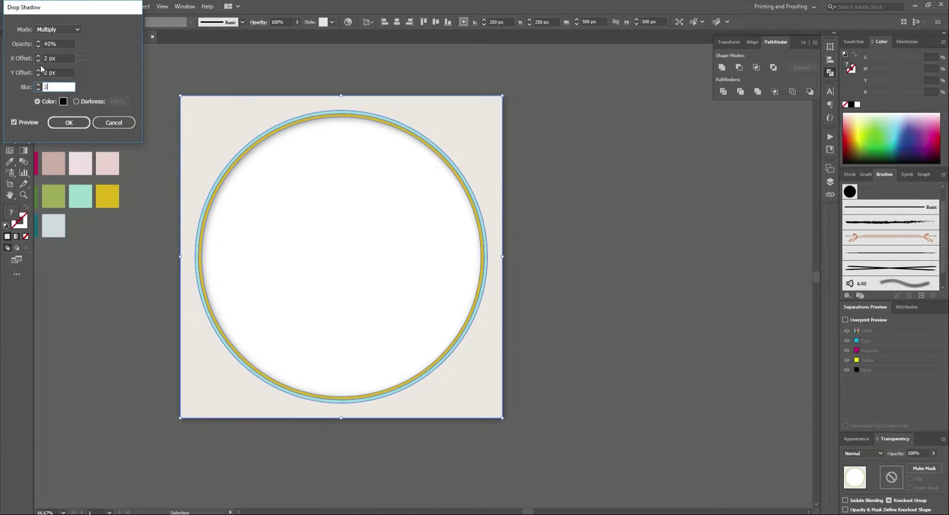
key(shift+Tab)
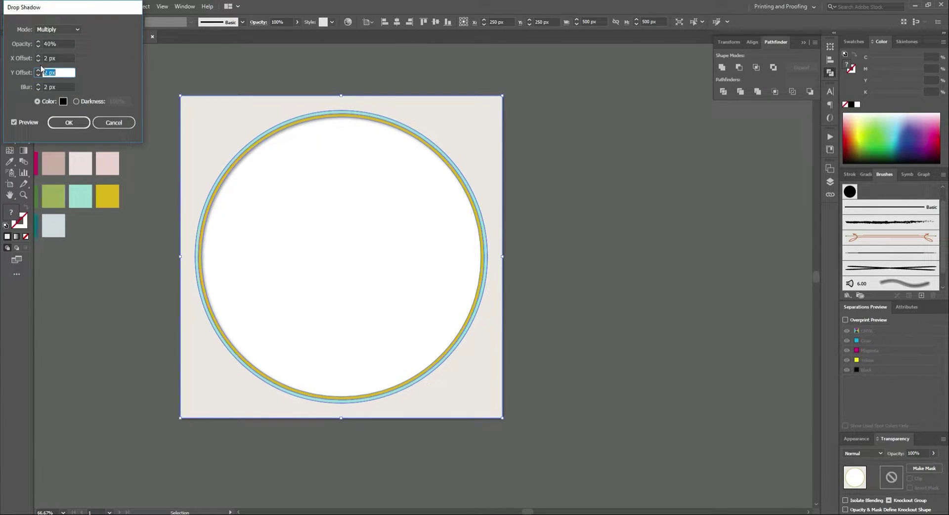
click(66, 101)
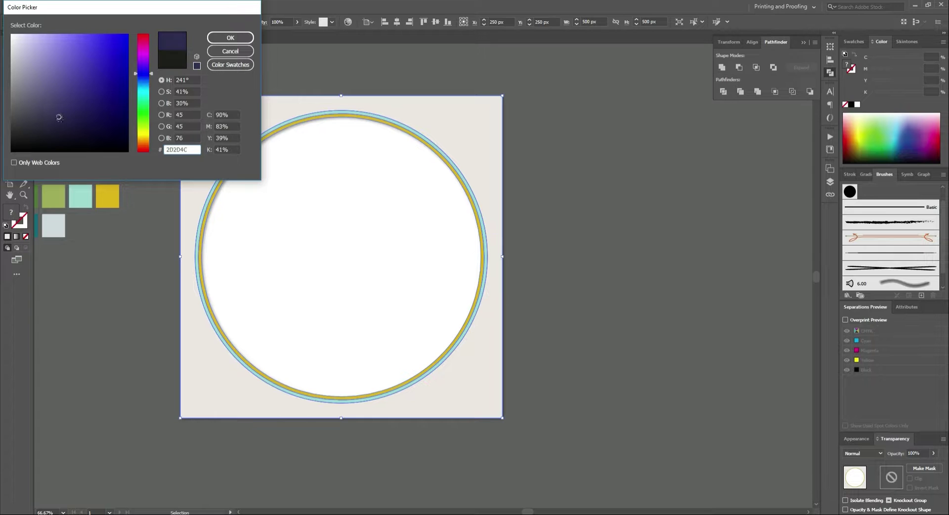
click(228, 38)
key(Return)
Select only the yellow ring.
click(366, 420)
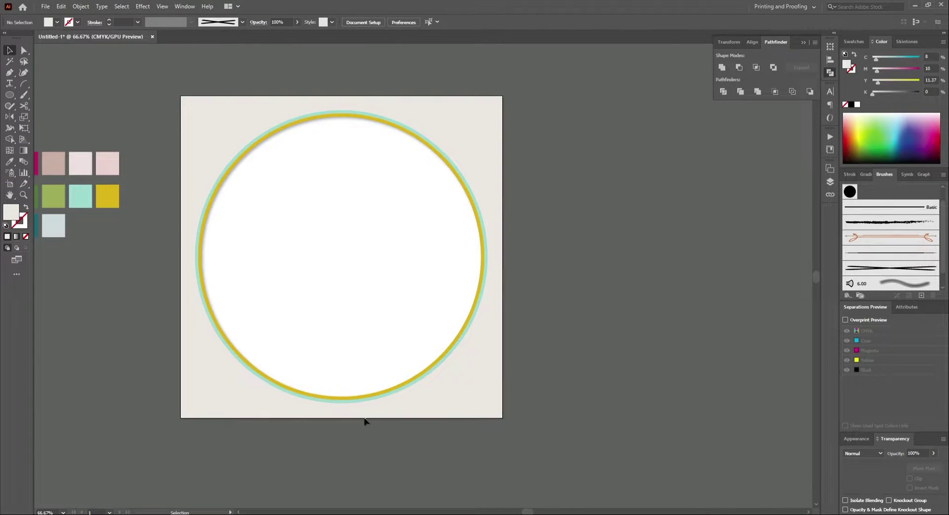
scroll(366, 420, up, 3)
click(540, 138)
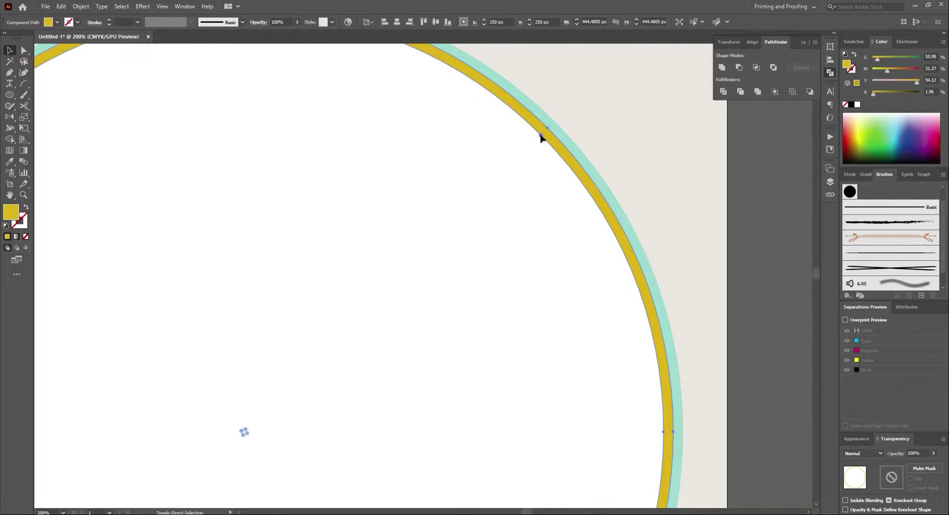
shift+click(572, 153)
scroll(752, 176, down, 3)
scroll(457, 127, up, 4)
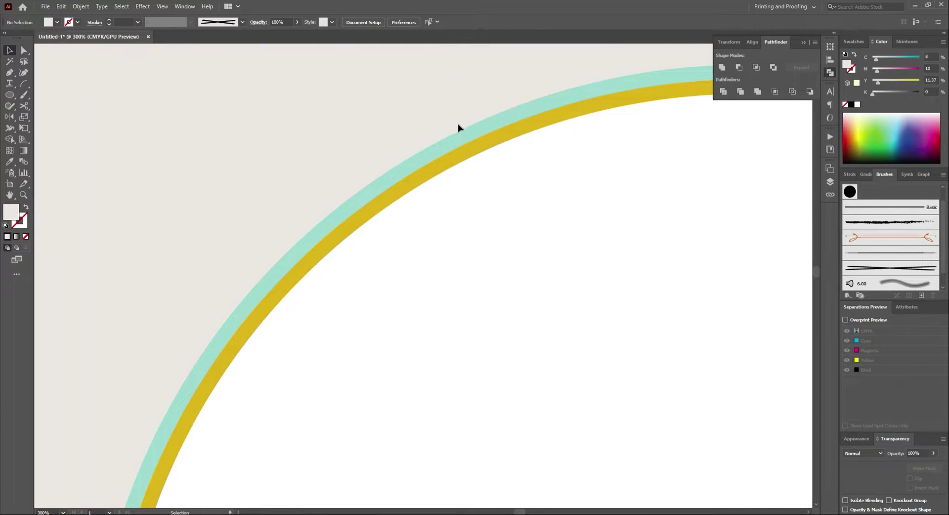
scroll(478, 149, down, 3)
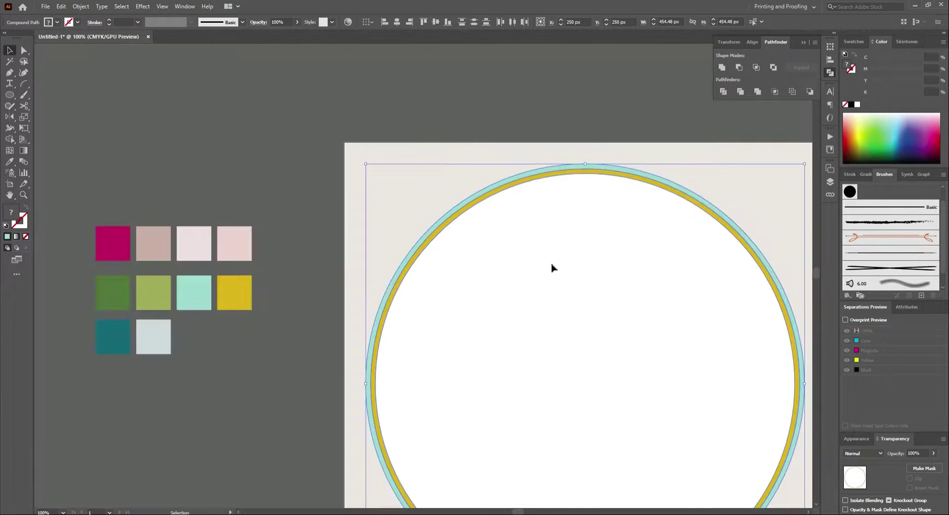
click(539, 180)
scroll(539, 182, down, 2)
Cancel the Effect menu and select all objects.
click(544, 133)
click(142, 6)
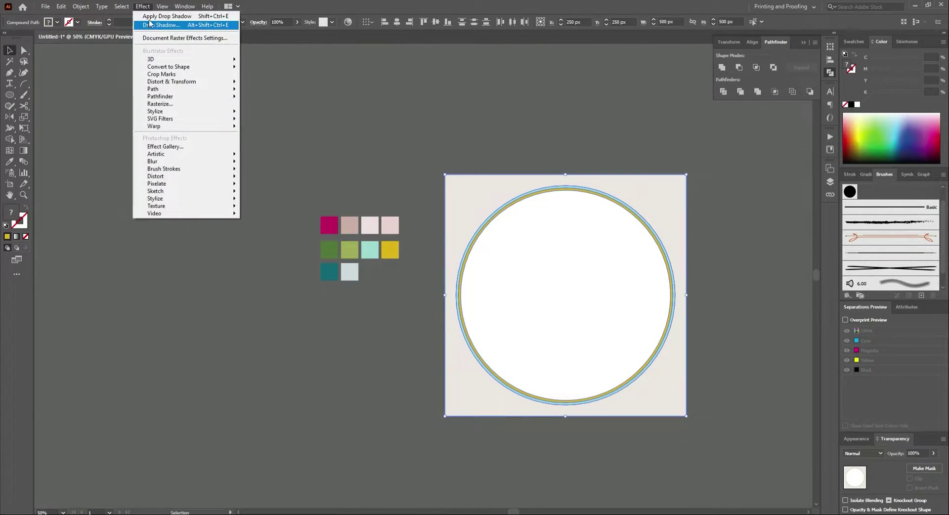
key(Escape)
scroll(620, 292, up, 2)
scroll(598, 251, down, 2)
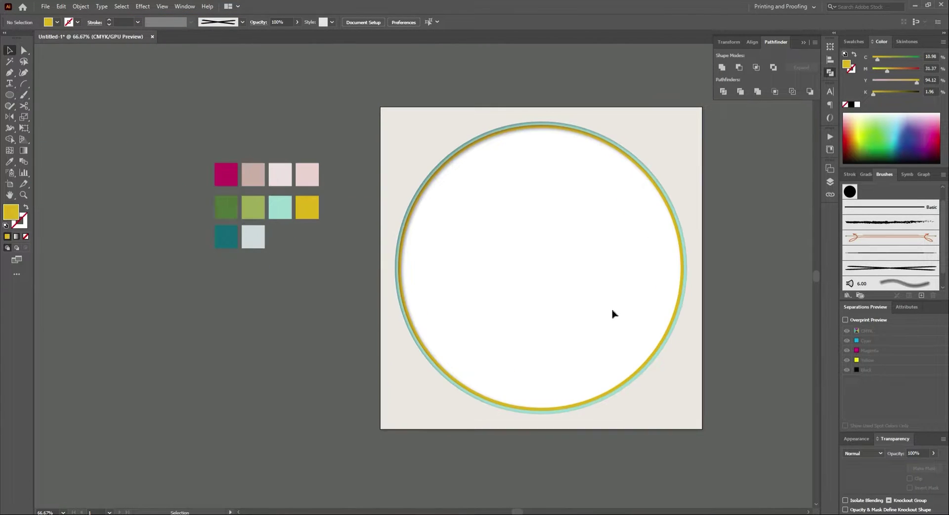
scroll(518, 150, up, 3)
scroll(519, 45, down, 2)
key(ctrl+a)
Select the rings' compound path and add a new layer in the Layers panel.
scroll(748, 178, down, 2)
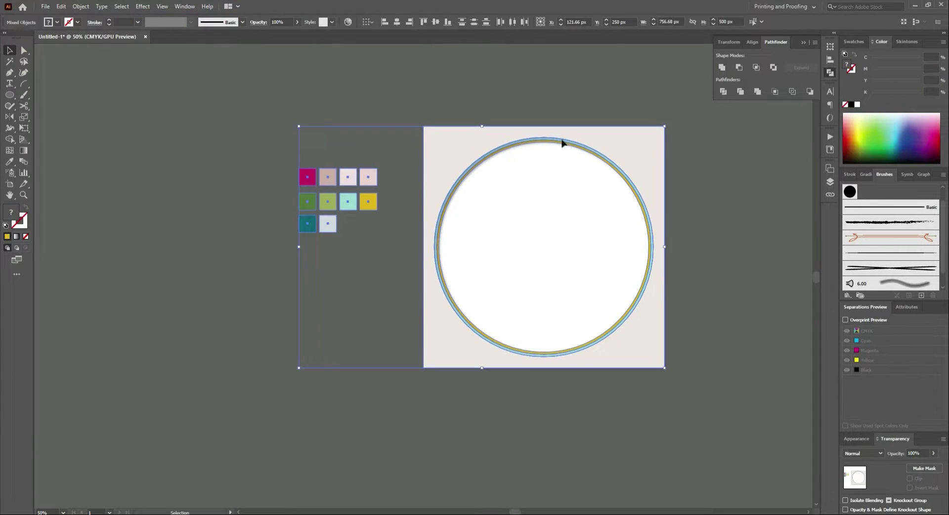
click(564, 142)
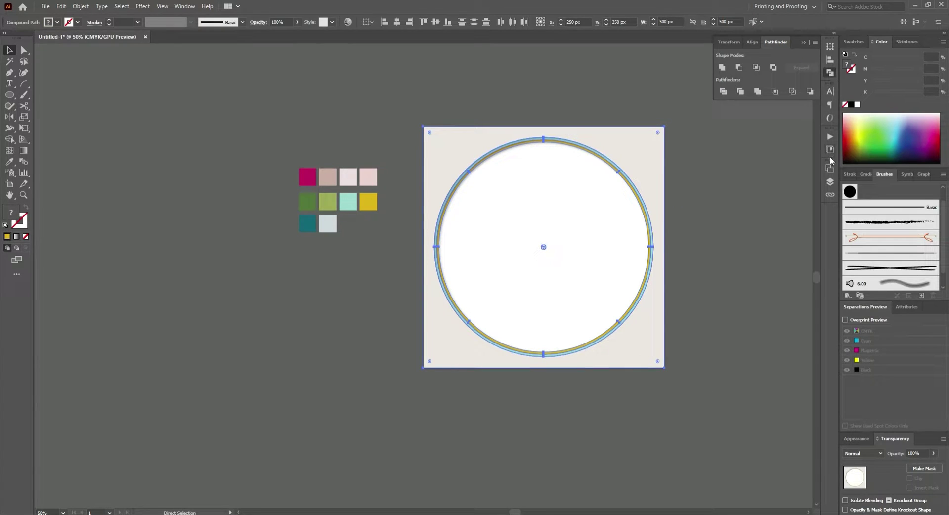
click(830, 181)
drag(611, 191, 681, 191)
scroll(614, 197, up, 1)
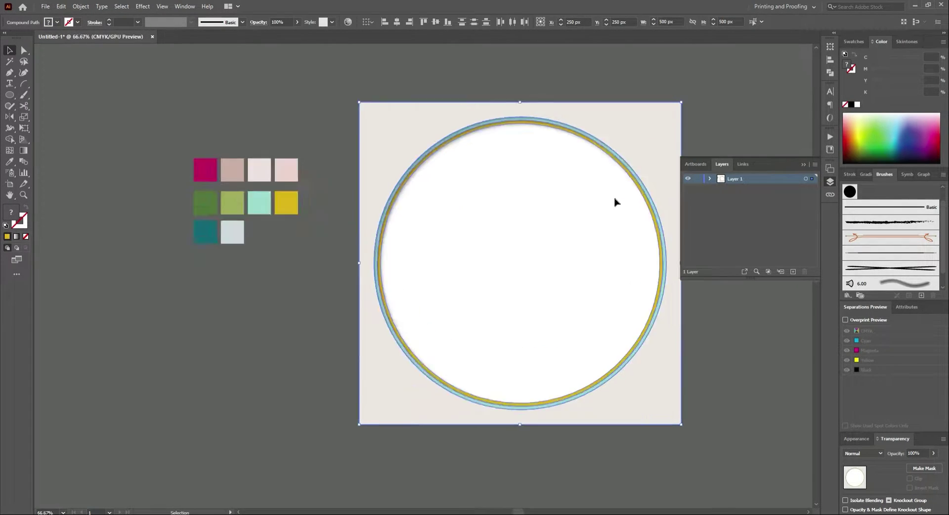
scroll(614, 198, up, 1)
click(793, 271)
Rename Layer 1 to MainBg and Layer 2 to Background.
double_click(754, 190)
text(MainBg)
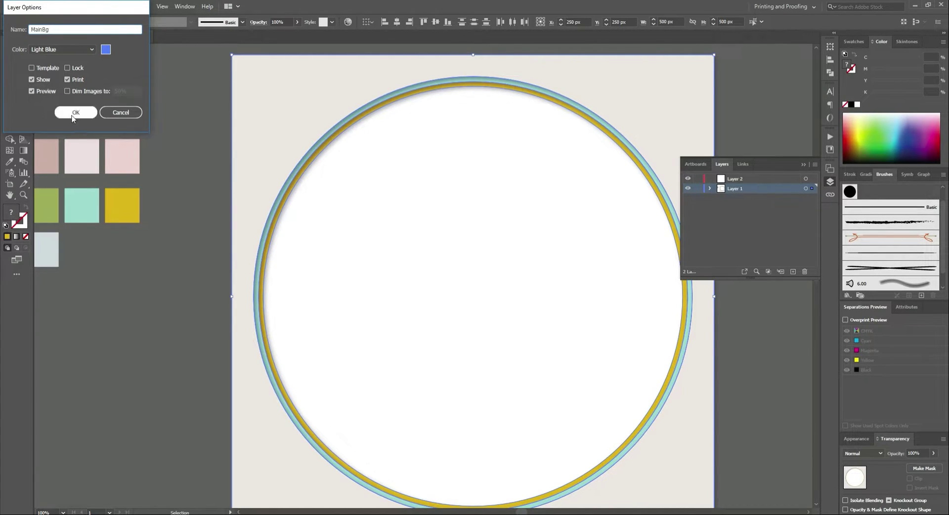
click(74, 114)
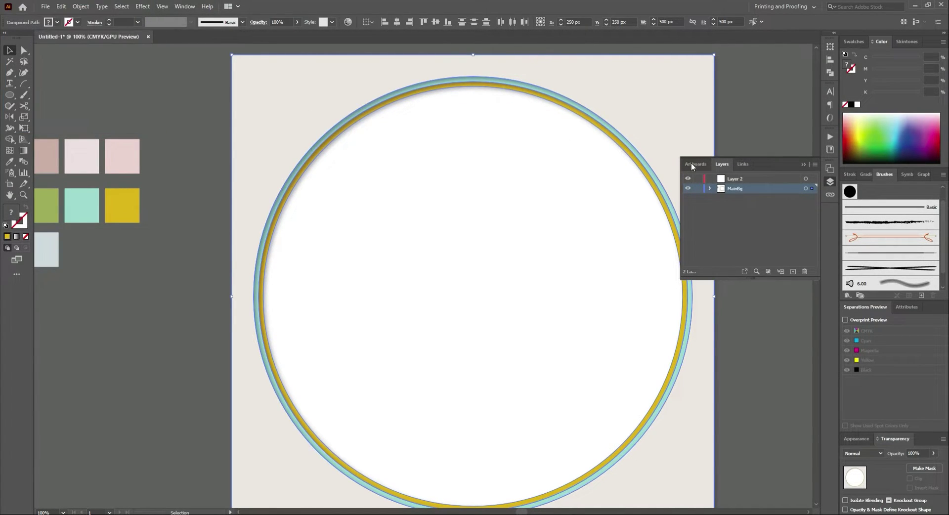
double_click(736, 179)
text(Background)
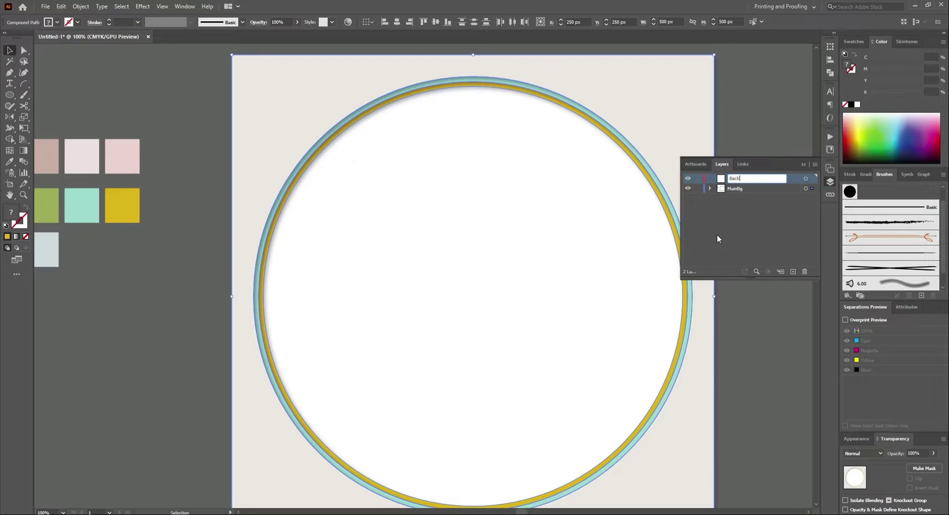
key(Return)
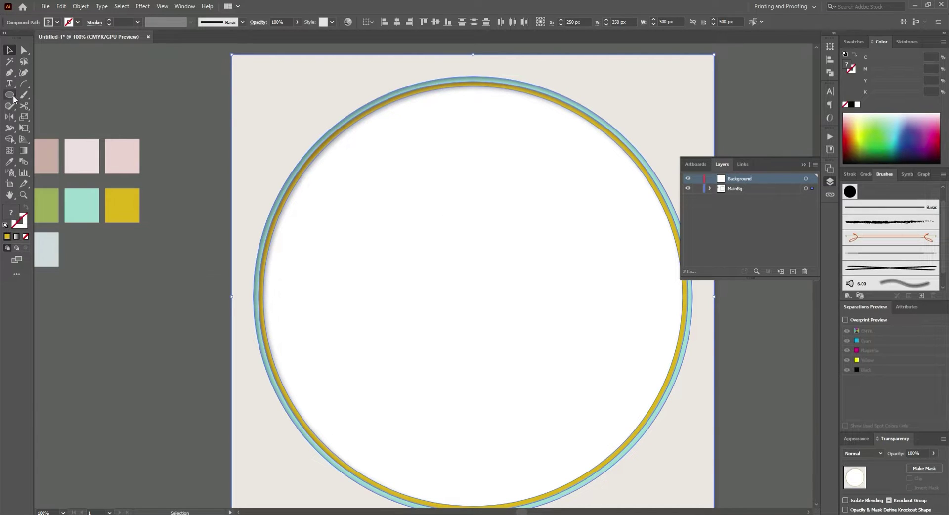
click(9, 94)
Draw a yellow circle and resize it to 471 px to fit the frame.
mouse_move(478, 287)
mouse_down()
mouse_move(690, 406)
mouse_move(529, 359)
mouse_up()
scroll(690, 405, down, 2)
key(v)
drag(542, 114, 531, 125)
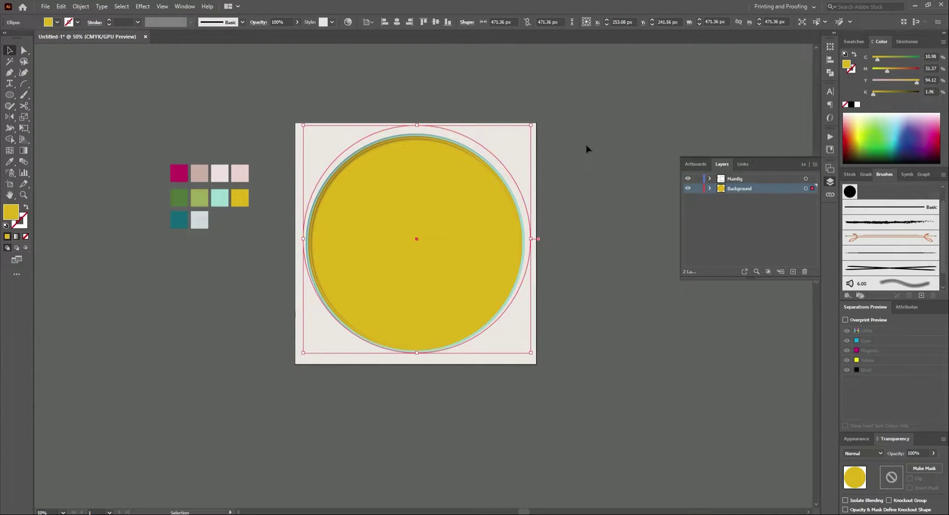
click(585, 144)
scroll(446, 199, up, 2)
scroll(235, 154, down, 2)
Select the yellow circle and lock the MainBg layer.
click(10, 98)
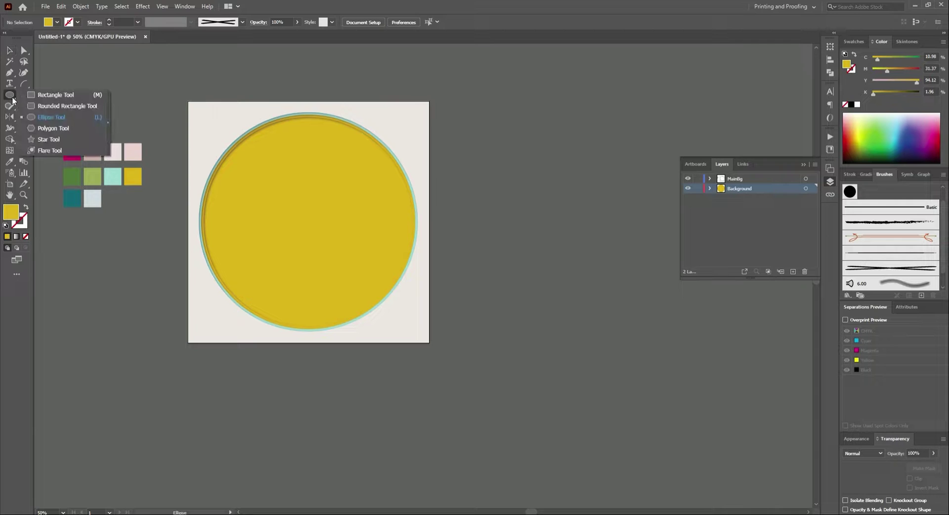
click(243, 207)
click(709, 178)
click(697, 179)
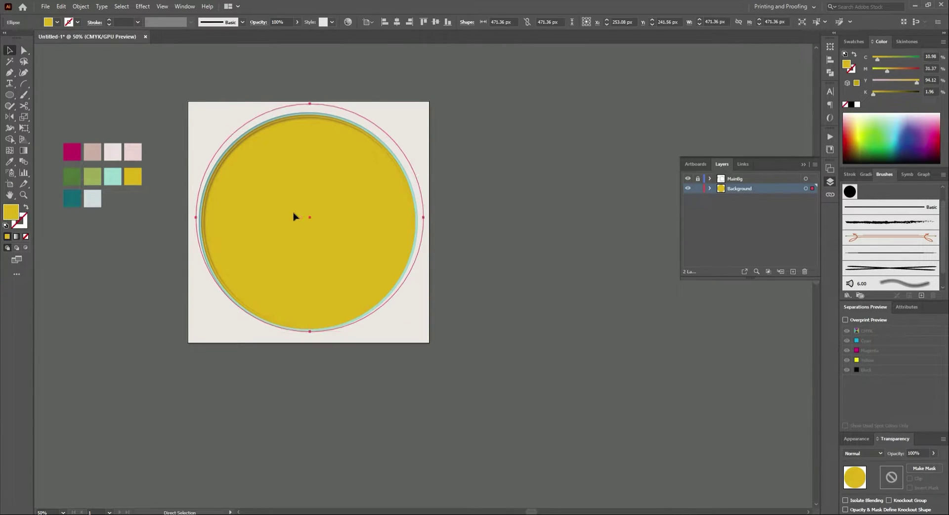
Draw a small blue circle on the yellow disc, then move and enlarge it slightly.
click(489, 185)
click(10, 94)
scroll(336, 179, up, 2)
drag(370, 217, 370, 216)
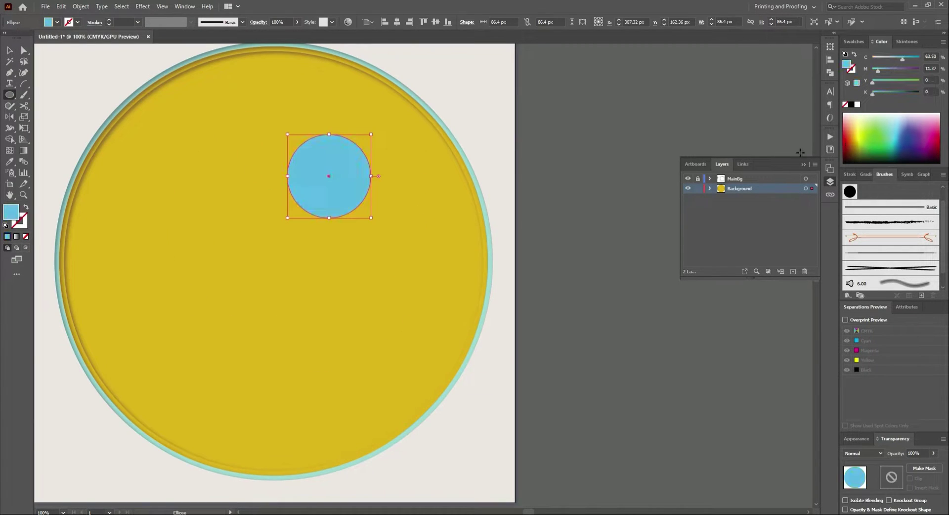
key(v)
scroll(305, 155, up, 1)
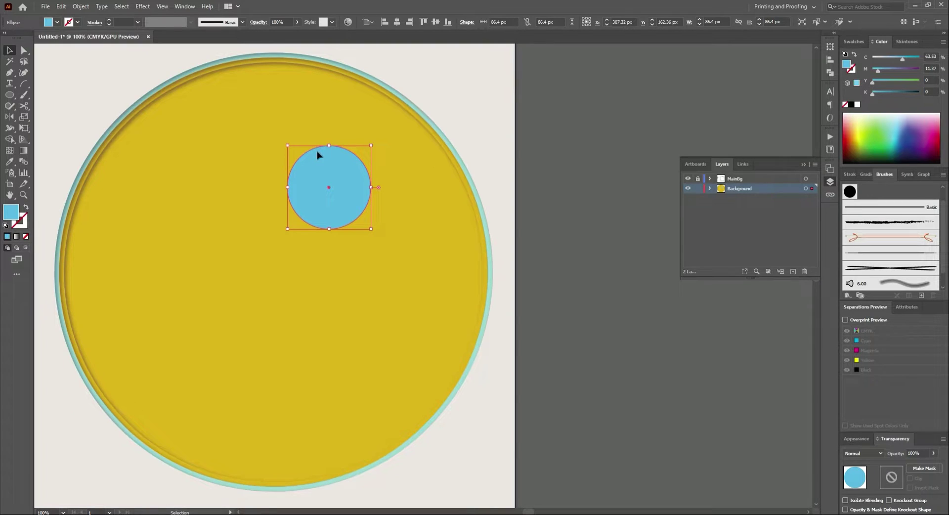
scroll(328, 188, up, 1)
mouse_move(353, 210)
mouse_down()
mouse_move(379, 195)
mouse_move(385, 207)
mouse_up()
drag(328, 230, 298, 259)
scroll(547, 206, down, 2)
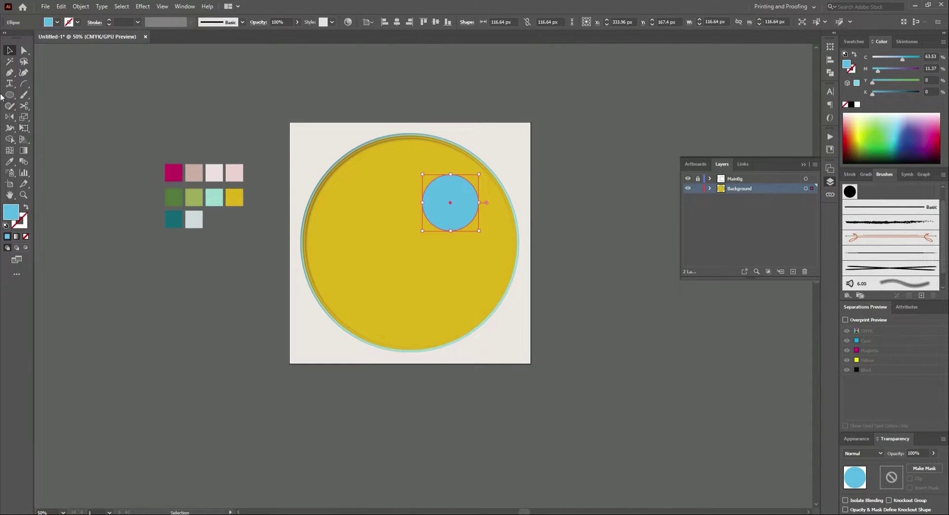
Draw a thin vertical bar above the blue circle and centre it horizontally on it.
mouse_move(9, 94)
mouse_down()
mouse_move(43, 108)
mouse_move(51, 94)
mouse_up()
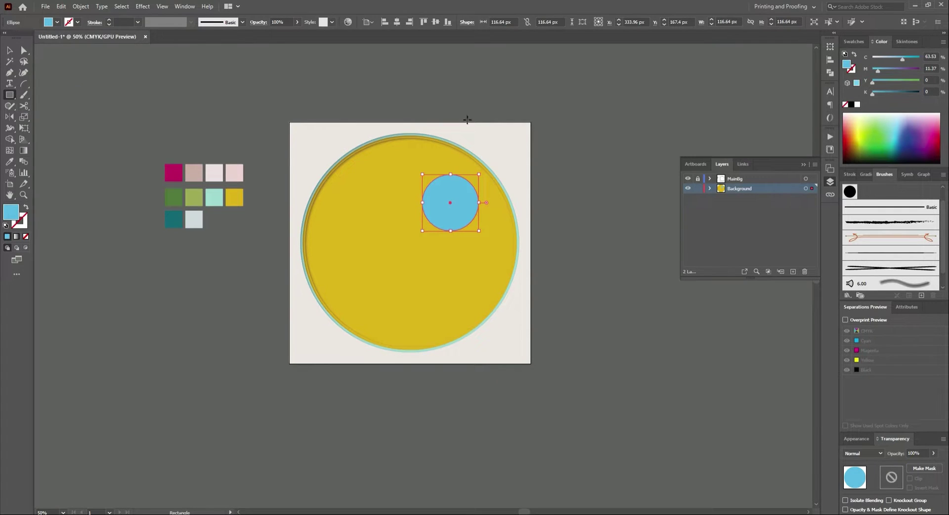
drag(445, 176, 443, 181)
key(ctrl+plus)
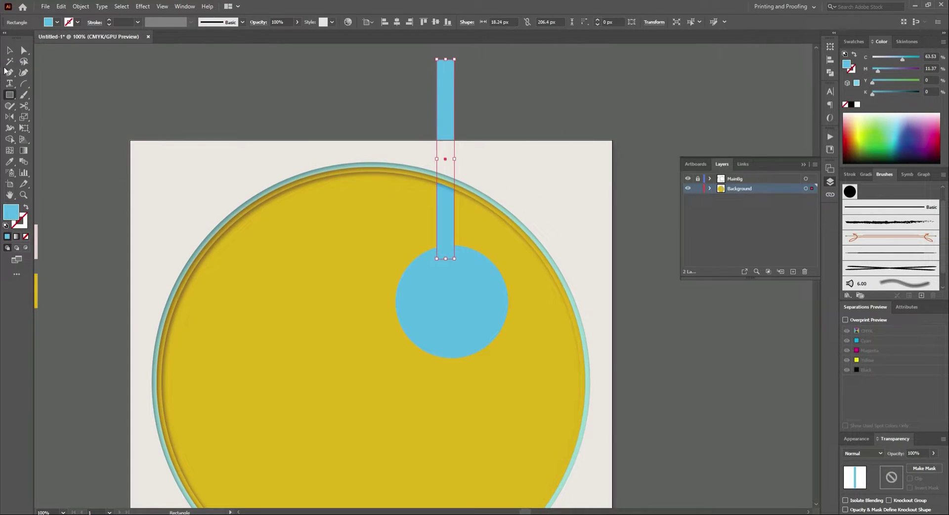
click(375, 34)
shift+click(451, 316)
click(397, 22)
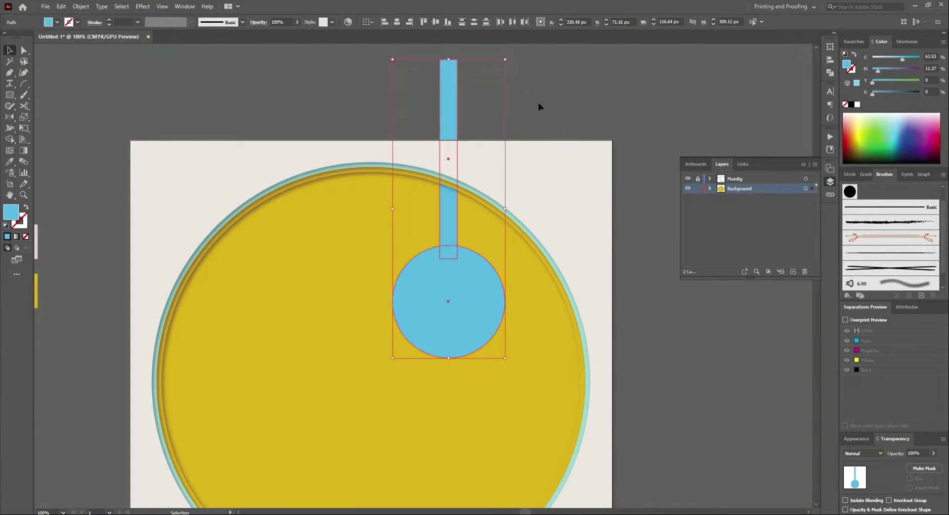
click(537, 106)
Widen the bar's top anchors symmetrically so it tapers toward the circle.
click(454, 105)
key(a)
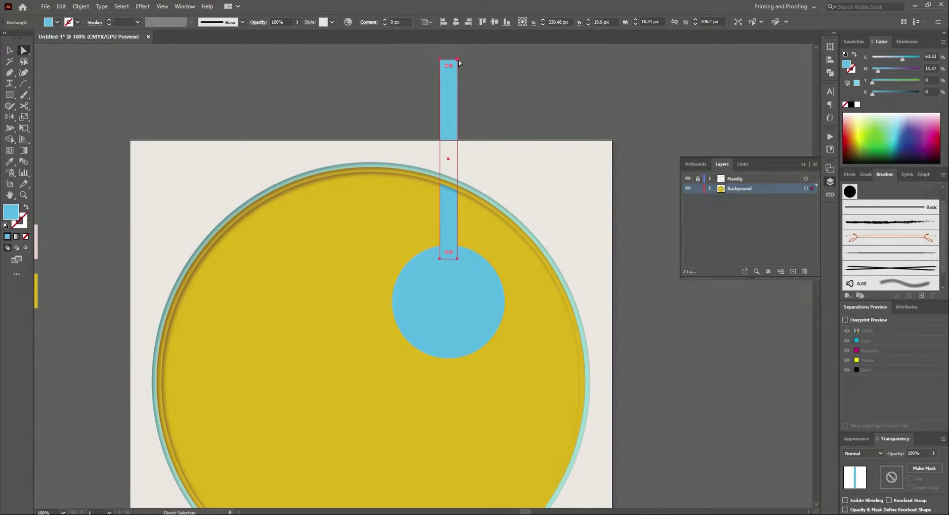
mouse_move(458, 59)
mouse_down()
mouse_move(473, 60)
mouse_move(432, 60)
mouse_up()
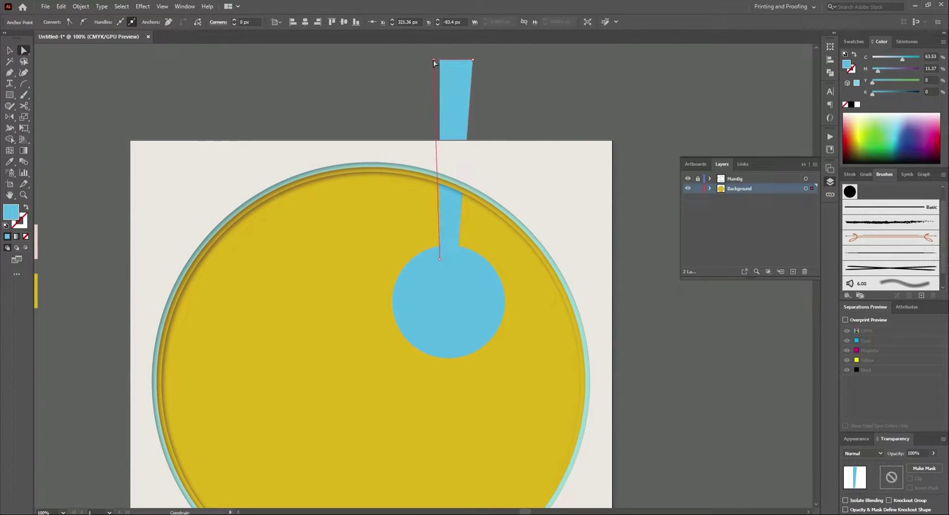
click(460, 99)
click(10, 51)
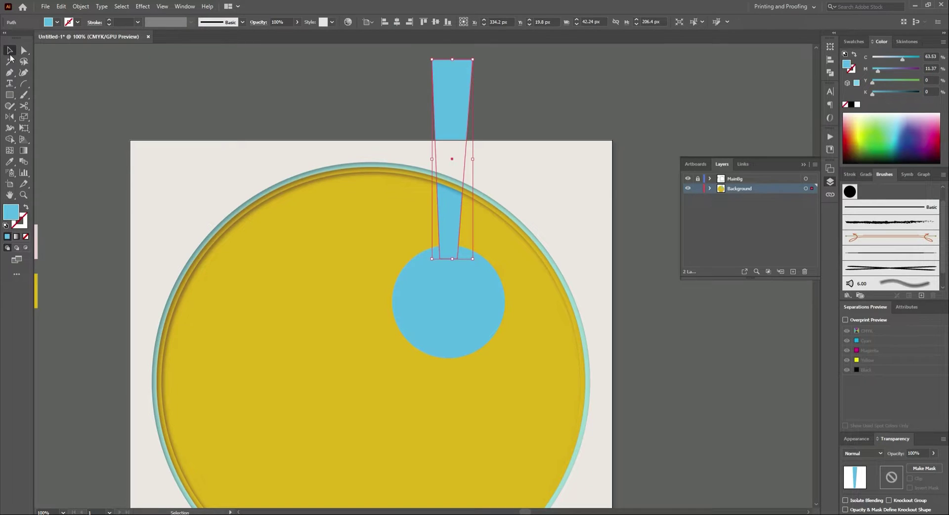
shift+click(467, 294)
click(396, 21)
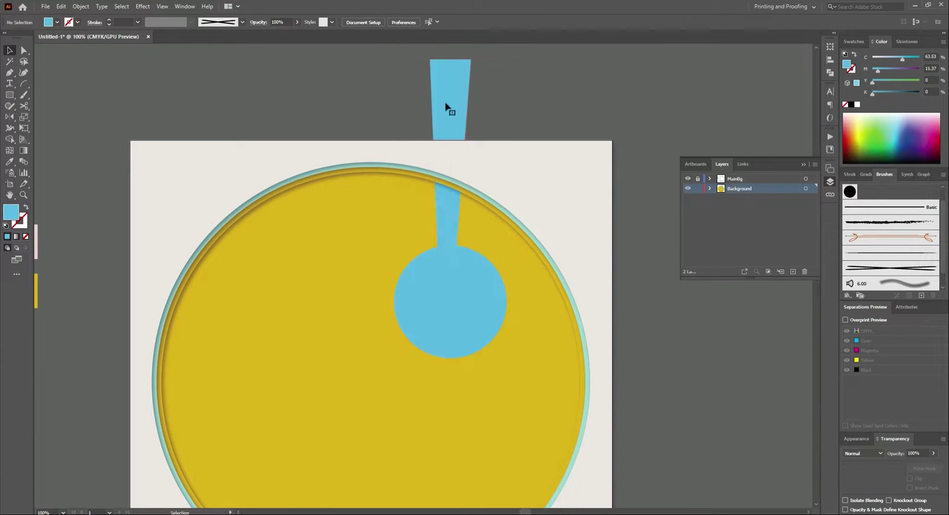
Copy the tapered bar, flip it 180° and place it below the circle.
click(447, 106)
key(ctrl+c)
key(ctrl+v)
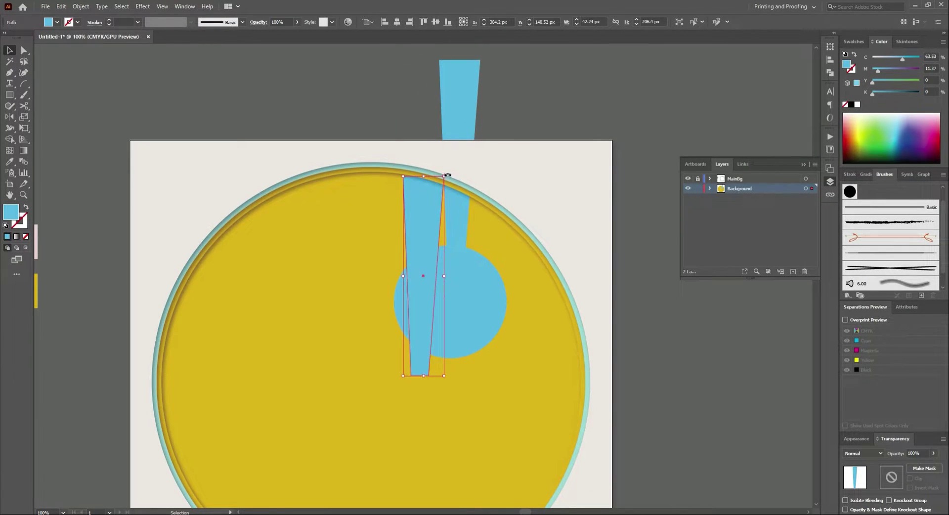
drag(447, 175, 399, 381)
drag(433, 286, 455, 441)
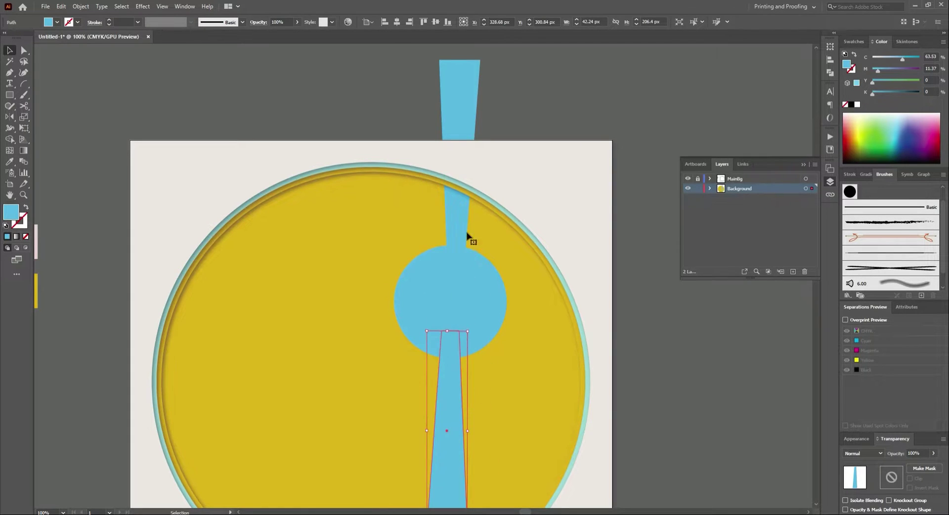
shift+click(461, 210)
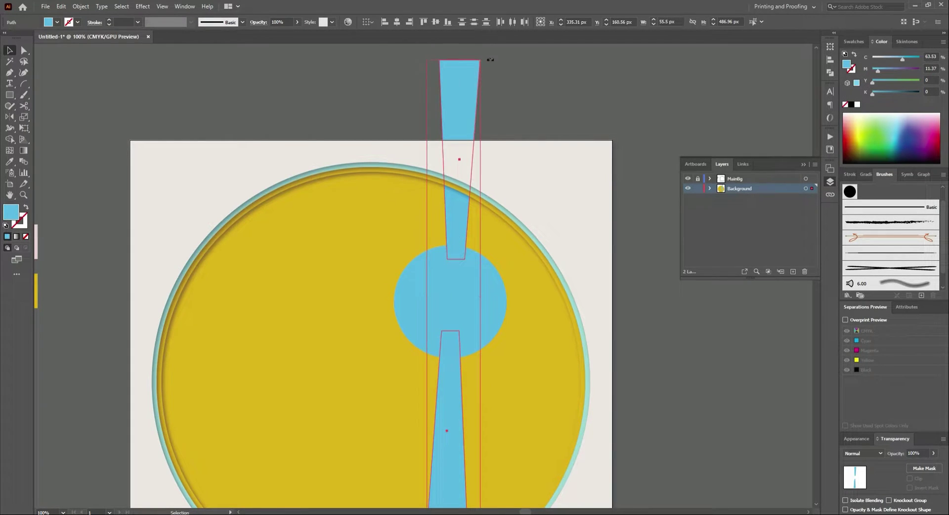
Rotate copies of both bars diagonally around the right side of the blue circle.
drag(490, 60, 591, 129)
mouse_move(586, 96)
mouse_down()
mouse_move(568, 94)
mouse_move(621, 145)
mouse_up()
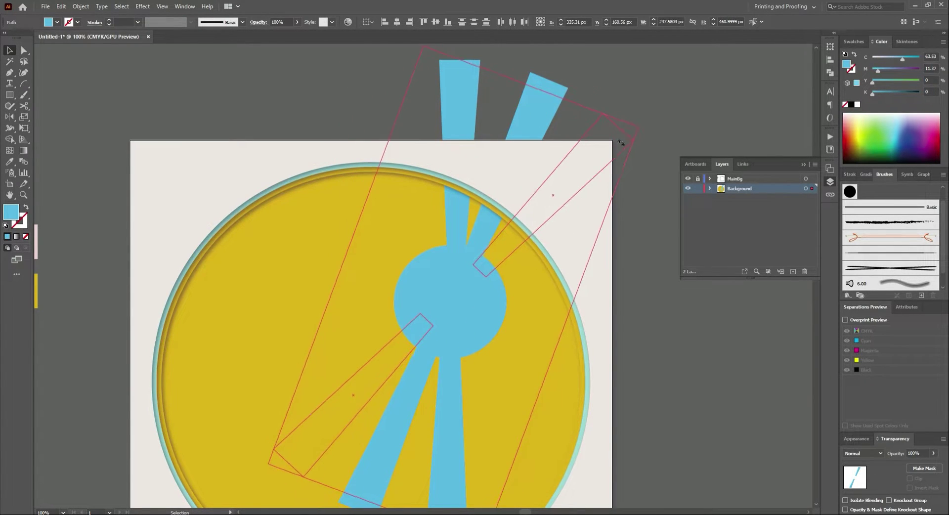
key(a)
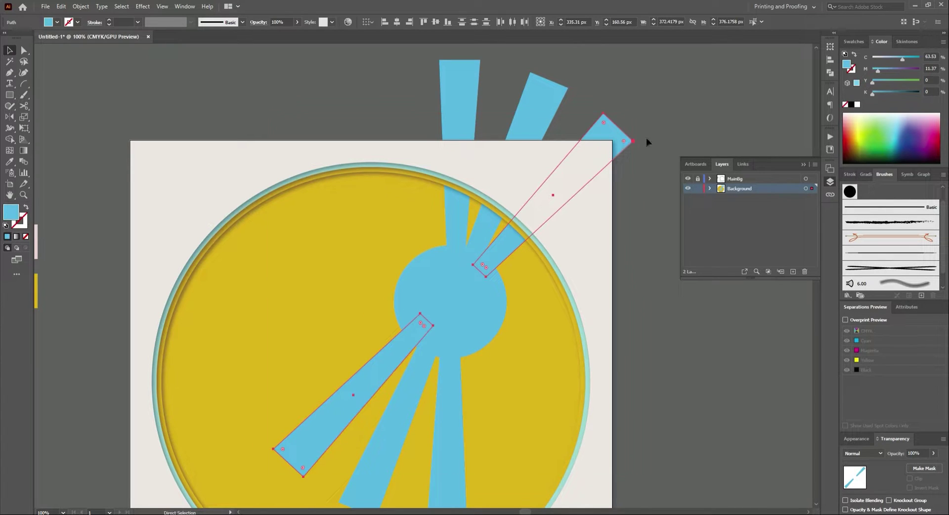
key(v)
drag(643, 144, 674, 211)
key(a)
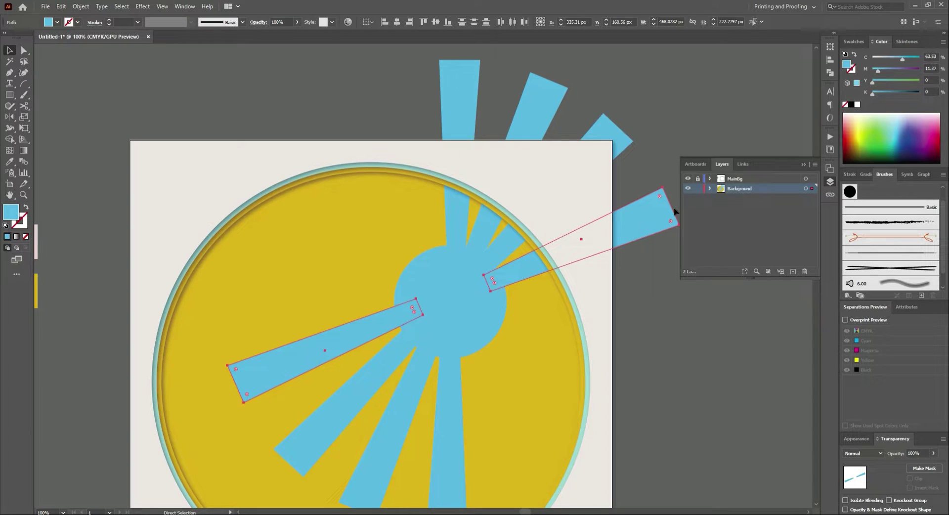
key(v)
mouse_move(679, 182)
mouse_down()
mouse_move(712, 249)
mouse_move(711, 286)
mouse_up()
Add more rotated bar copies around the lower right to fill the gaps.
key(a)
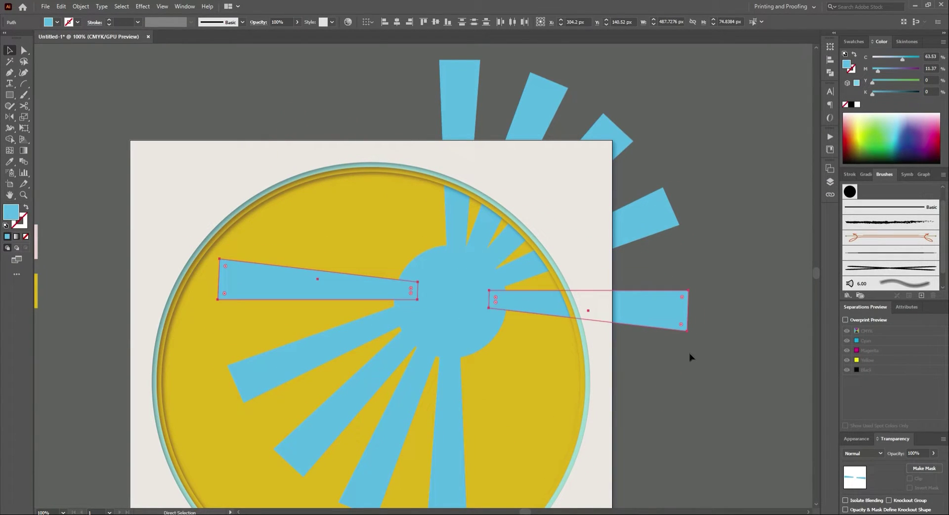
key(v)
mouse_move(695, 339)
mouse_down()
mouse_move(655, 443)
mouse_move(658, 477)
mouse_up()
key(a)
key(v)
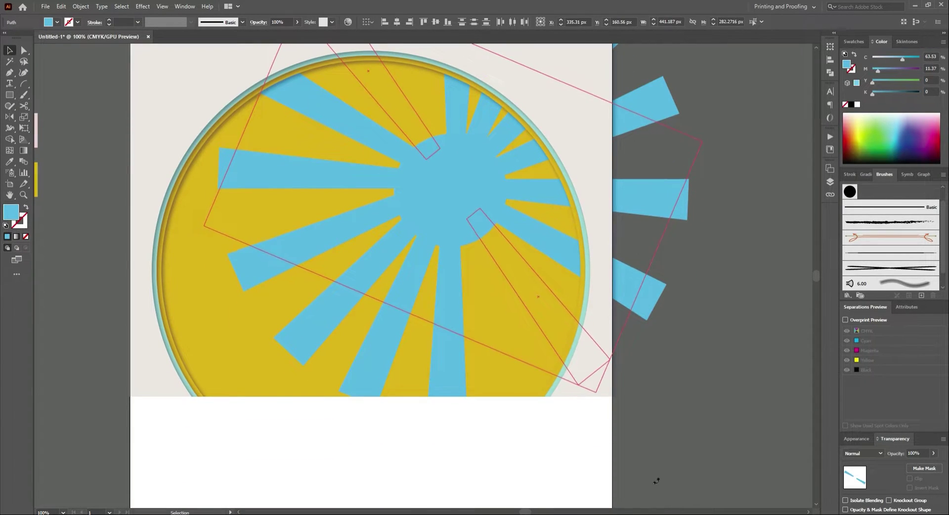
key(a)
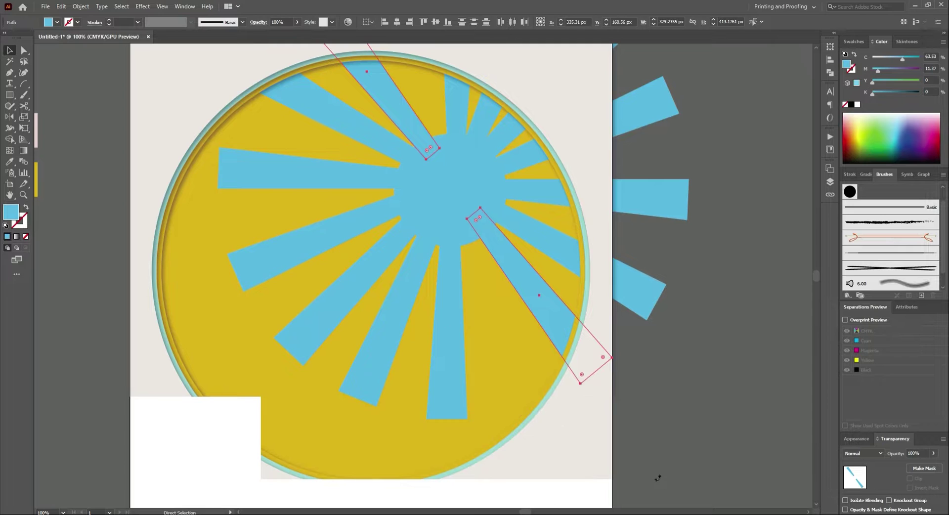
key(v)
drag(615, 388, 549, 485)
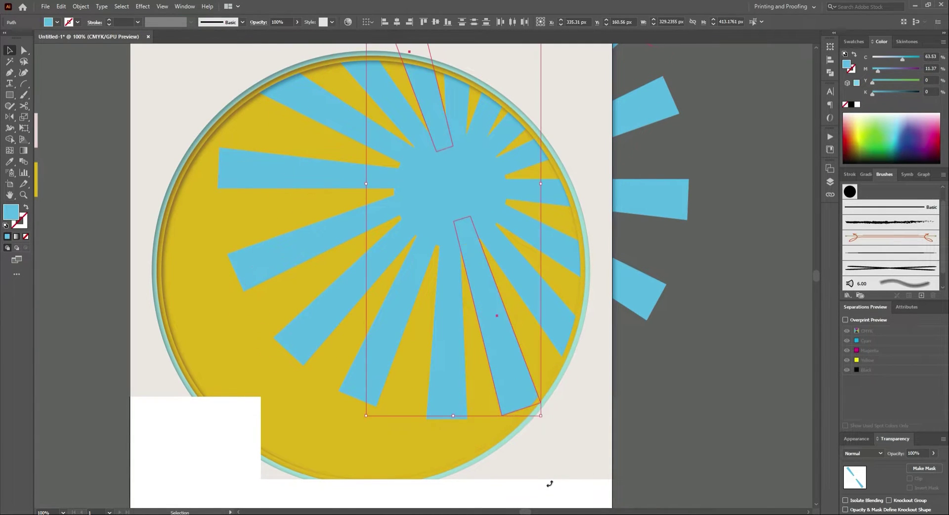
Select six rays along the left and bottom of the sunburst.
click(271, 258)
shift+click(229, 187)
shift+click(292, 346)
shift+click(357, 388)
shift+click(459, 410)
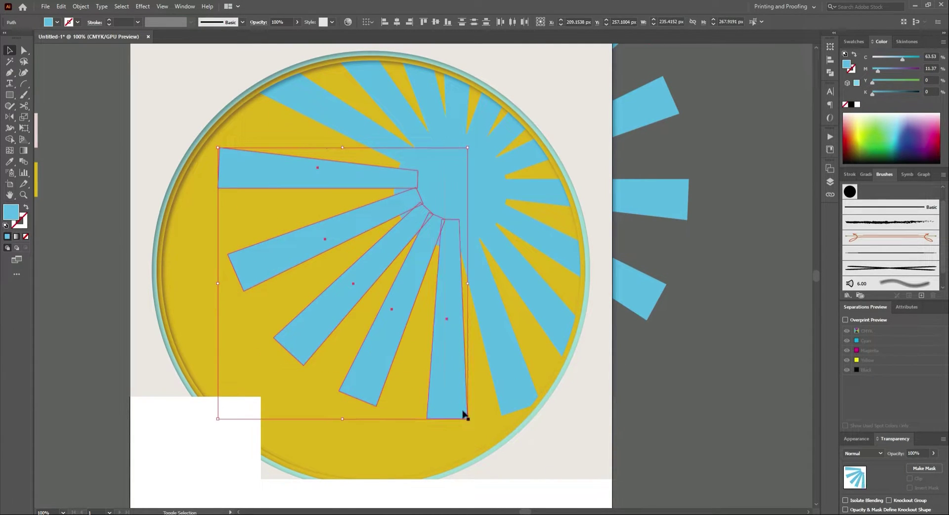
shift+click(514, 410)
Lengthen and enlarge the selected lower-left sun rays.
scroll(305, 253, down, 1)
scroll(305, 253, down, 1)
drag(261, 335, 208, 370)
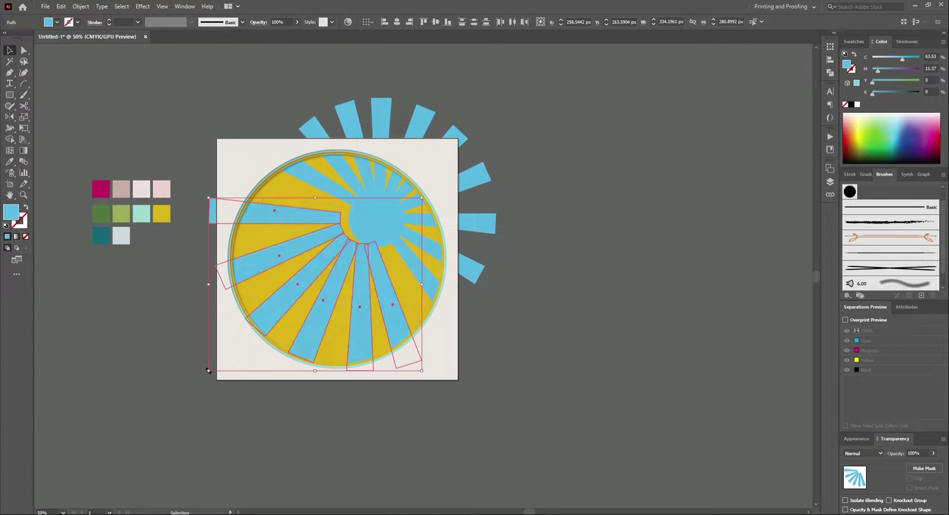
drag(422, 197, 445, 195)
click(561, 229)
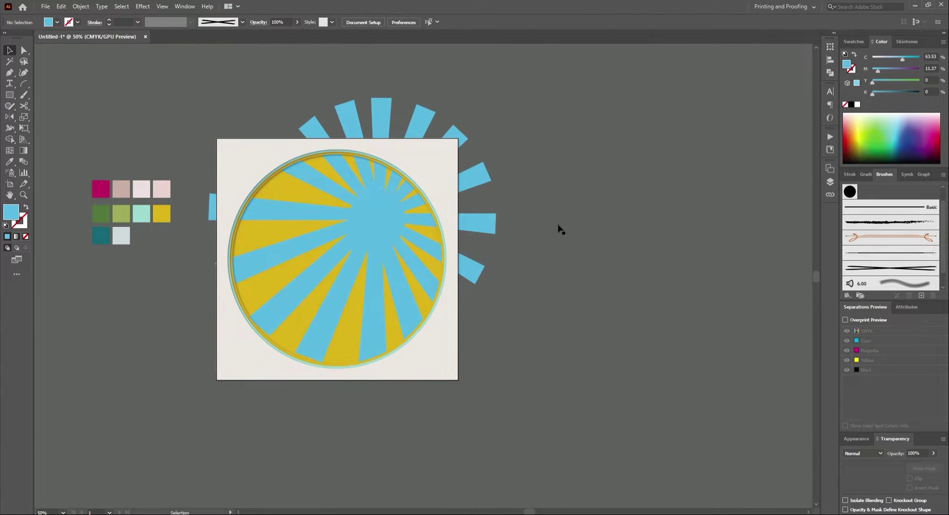
Unite all the rays and the centre circle into one shape in Pathfinder.
scroll(561, 229, down, 2)
click(395, 265)
scroll(395, 212, up, 3)
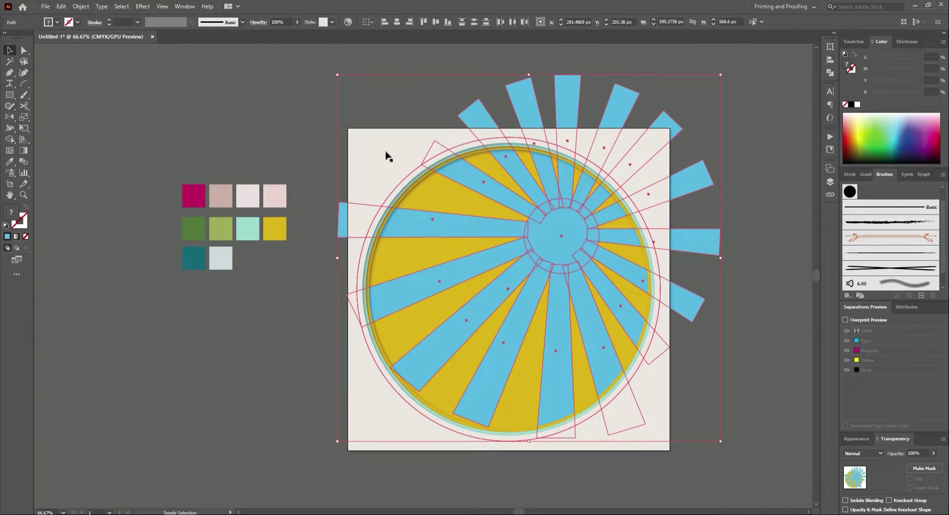
click(830, 73)
click(721, 67)
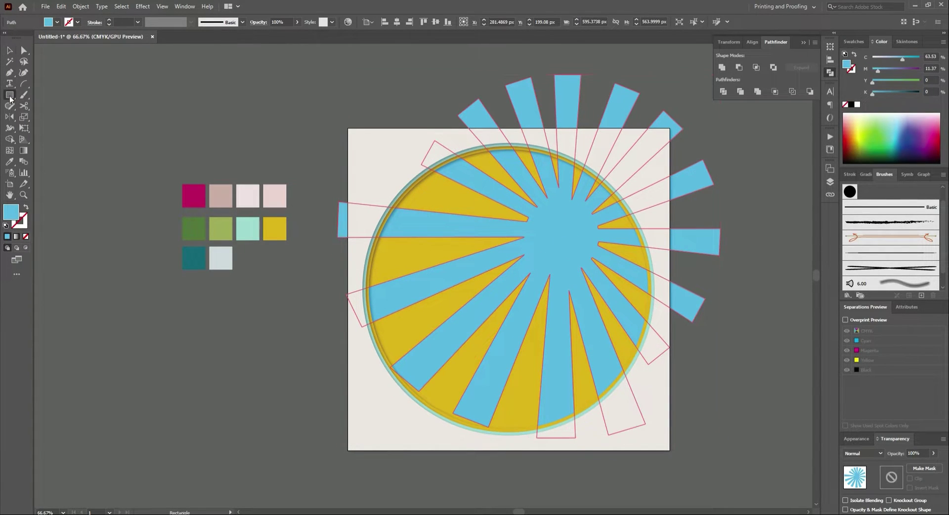
Draw a circle over the sun's centre and unite it into the rays.
drag(10, 98, 47, 112)
drag(560, 236, 617, 293)
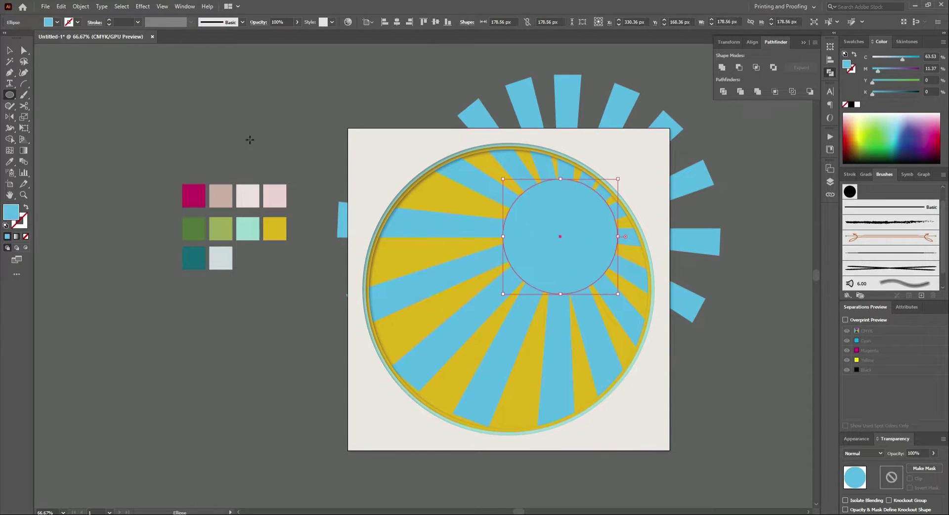
key(v)
shift+click(521, 99)
click(722, 66)
Divide the yellow circle by the ray shape and fill the ray pieces mint.
shift+click(627, 207)
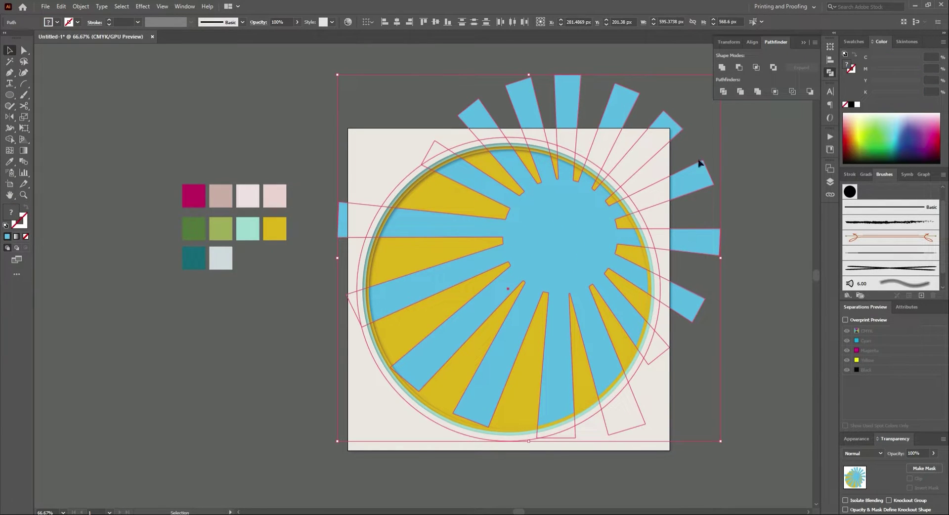
click(737, 90)
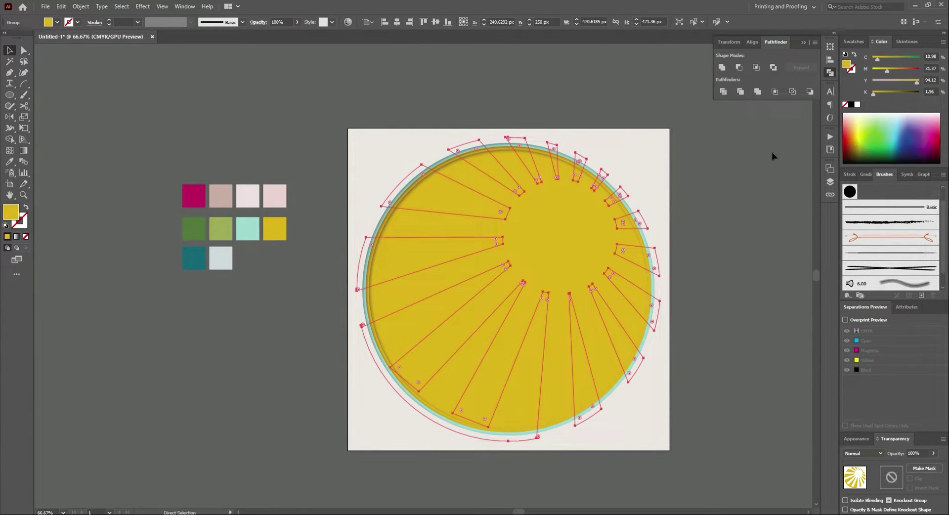
click(9, 161)
click(247, 228)
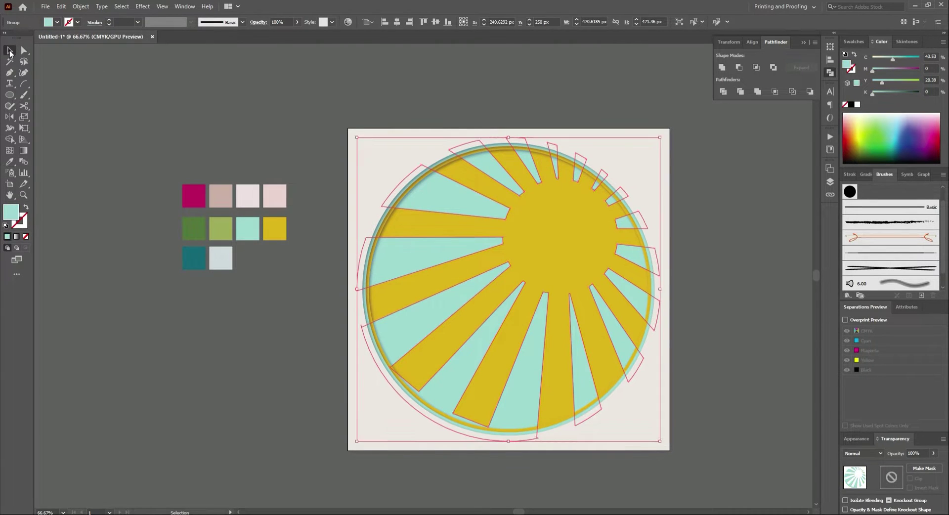
Enlarge the outer yellow circle slightly.
key(ctrl+shift+a)
scroll(660, 225, down, 2)
scroll(660, 226, up, 2)
scroll(641, 258, up, 1)
click(443, 377)
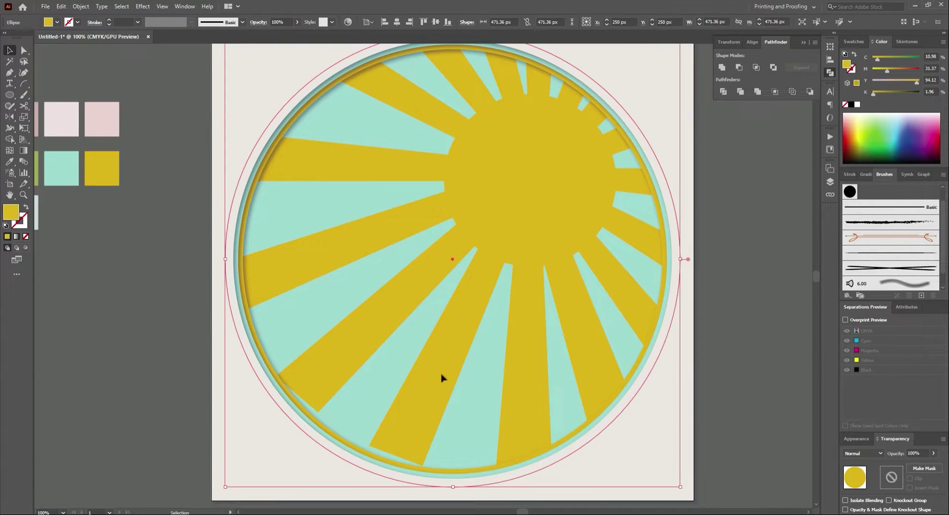
scroll(615, 470, down, 1)
drag(606, 445, 614, 454)
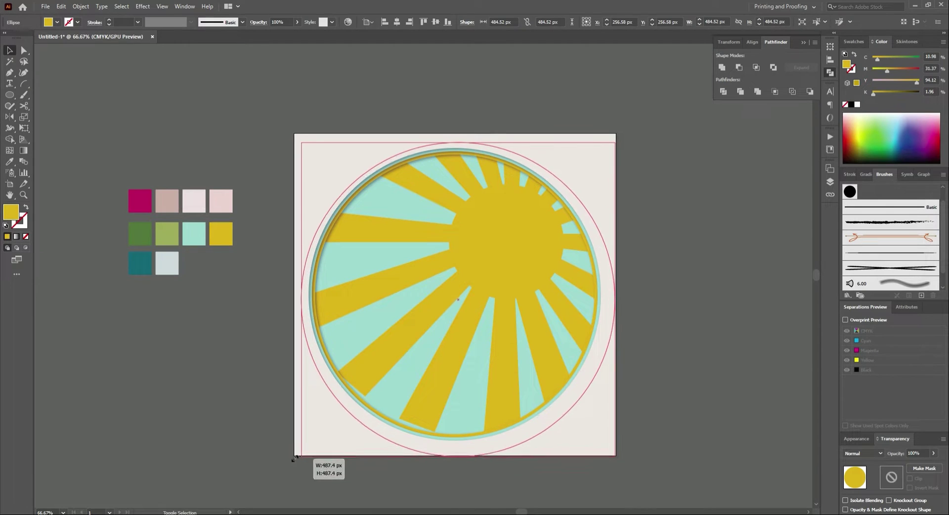
Apply a drop shadow to the mint ray group.
key(a)
key(v)
click(392, 398)
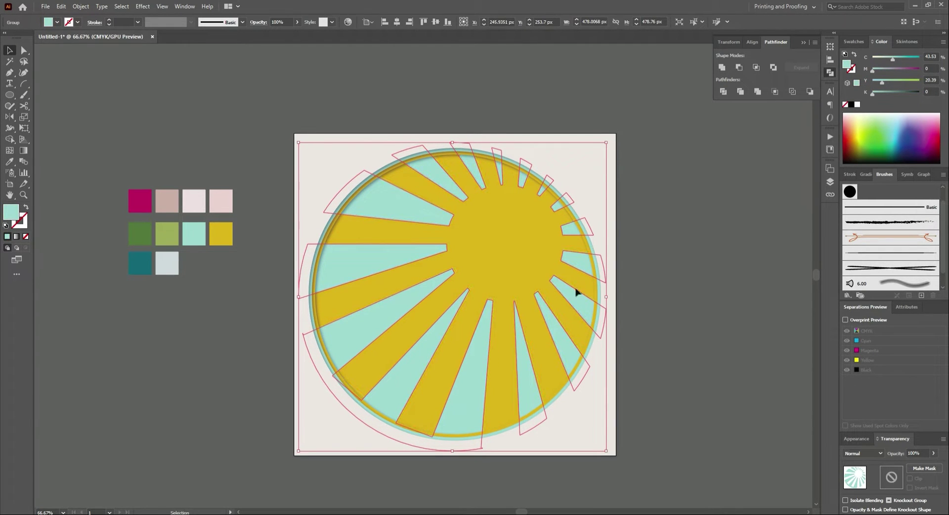
click(686, 190)
click(478, 357)
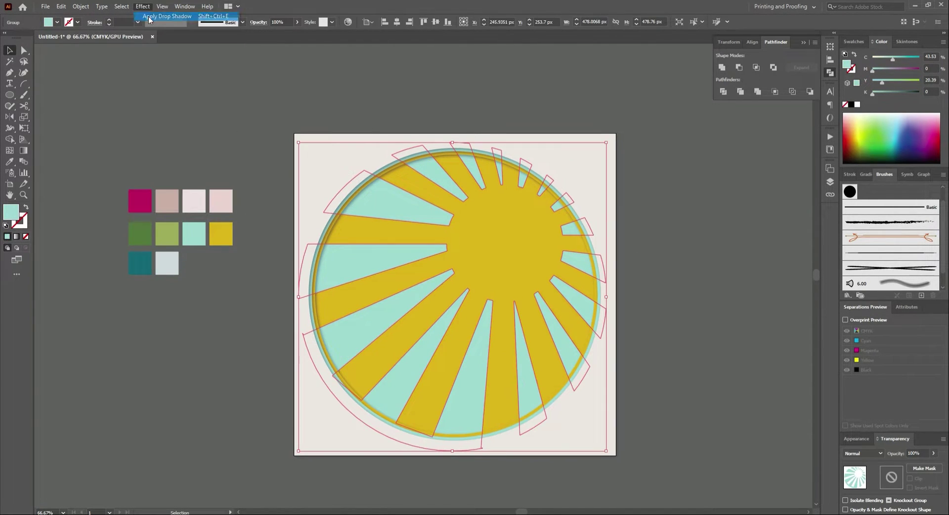
click(149, 17)
click(639, 133)
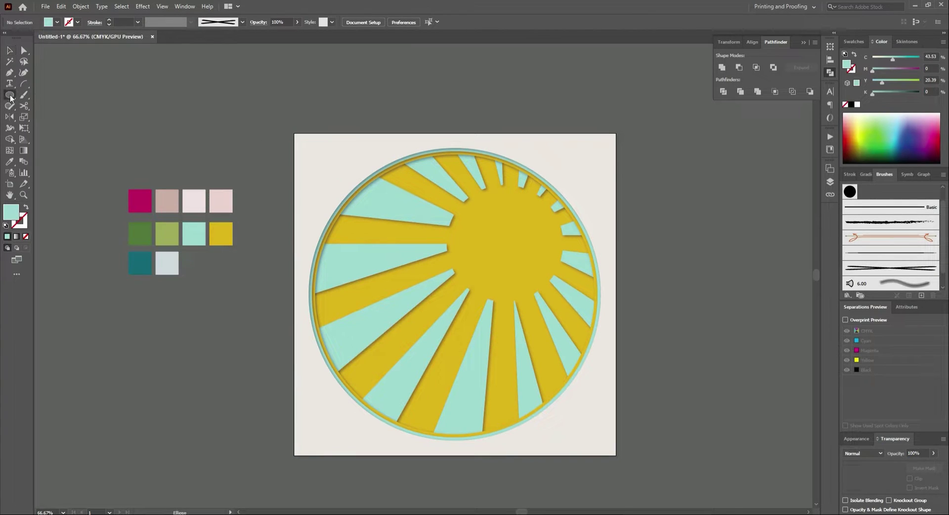
Draw a white ellipse over the left rays.
drag(10, 97, 44, 116)
drag(384, 285, 385, 288)
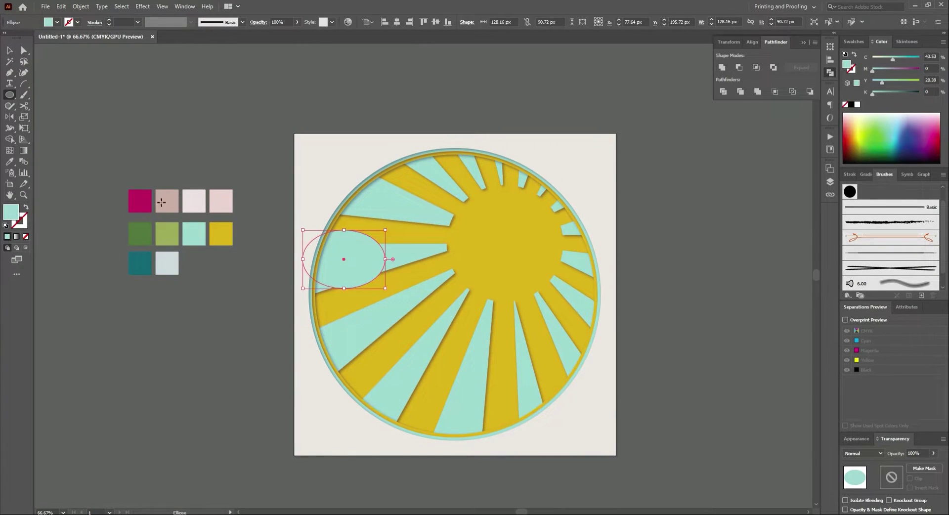
key(i)
click(857, 105)
key(v)
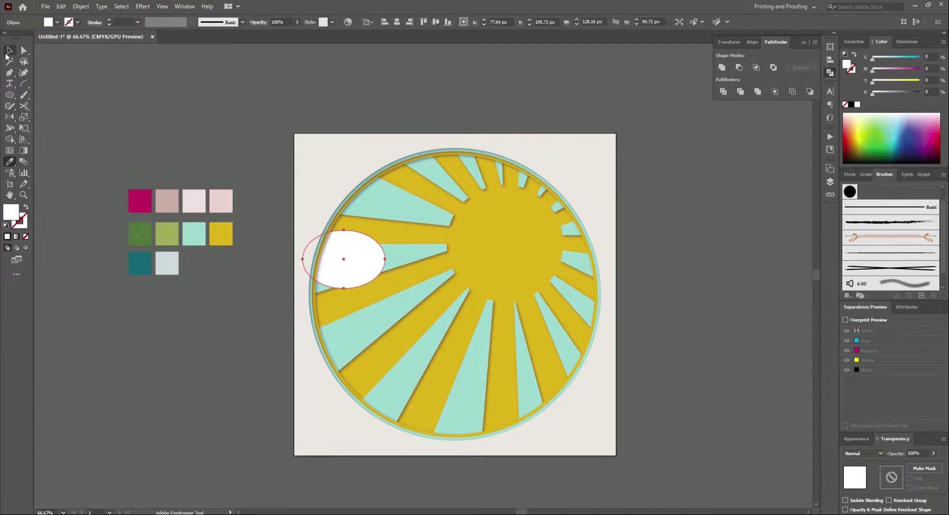
Duplicate and resize the white ellipse into several overlapping cloud circles.
scroll(339, 261, up, 2)
drag(338, 260, 418, 215)
drag(446, 153, 372, 179)
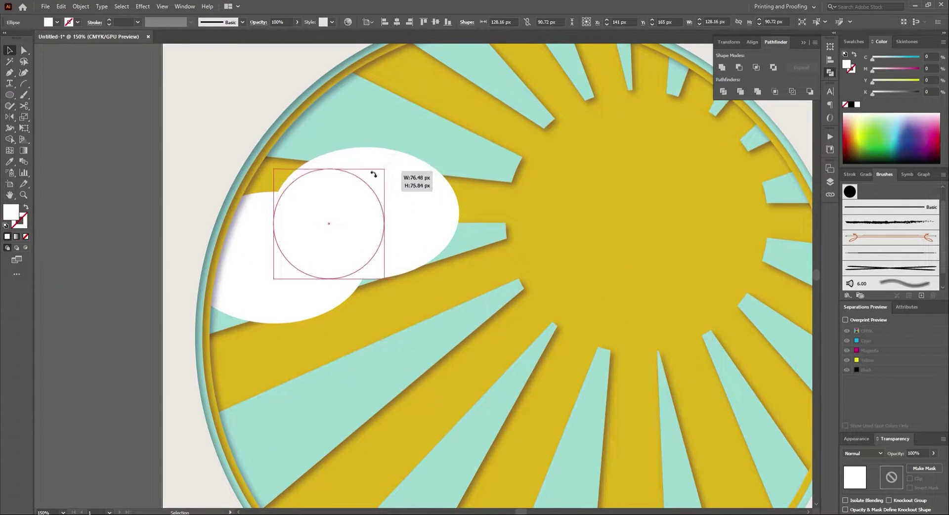
mouse_move(334, 234)
mouse_down()
mouse_move(395, 294)
mouse_move(476, 286)
mouse_move(531, 262)
mouse_up()
mouse_move(467, 274)
mouse_down()
mouse_move(432, 225)
mouse_move(375, 192)
mouse_up()
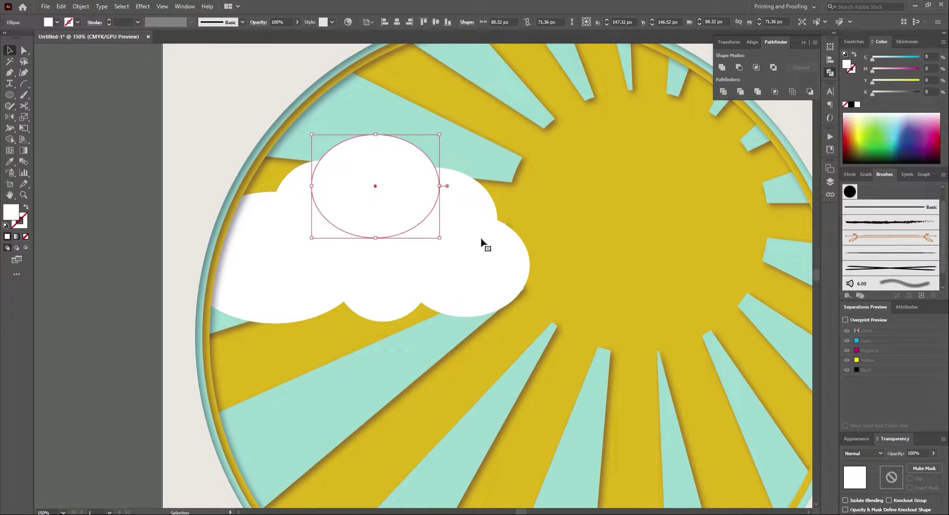
Unite the ellipses and an extra edge bump into one white cloud shape.
shift+click(321, 280)
shift+click(386, 246)
click(722, 67)
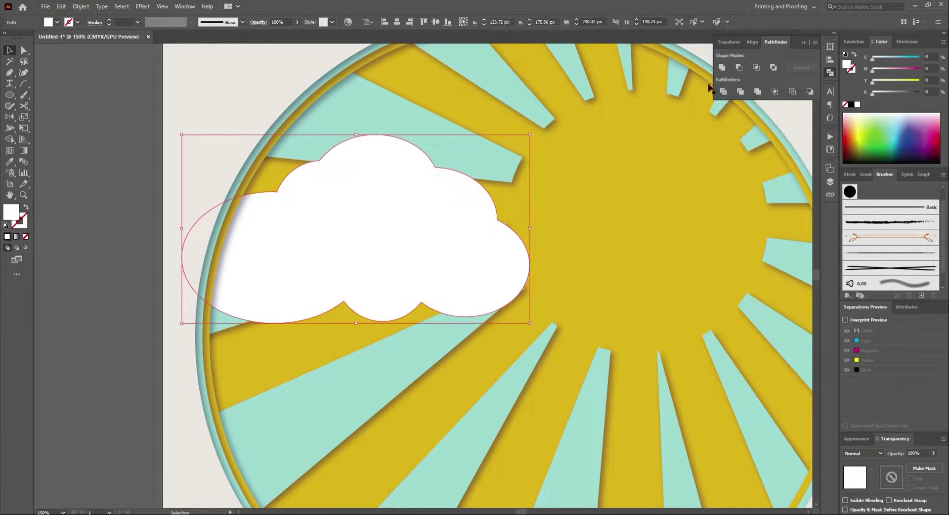
mouse_move(534, 256)
mouse_down()
mouse_move(396, 256)
mouse_move(364, 237)
mouse_up()
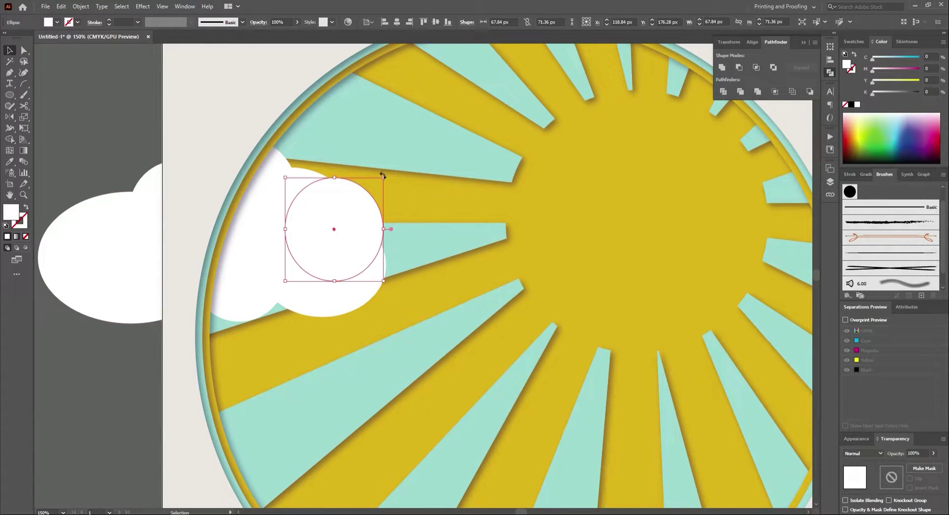
drag(380, 174, 360, 202)
shift+click(321, 235)
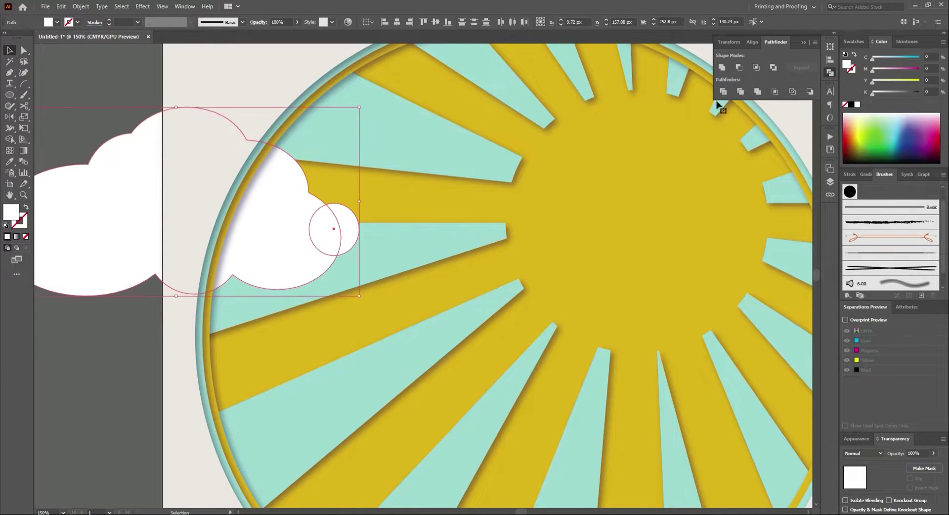
click(722, 67)
Give the white cloud a drop shadow and place it over the left rays.
drag(309, 252, 402, 260)
click(142, 6)
click(154, 17)
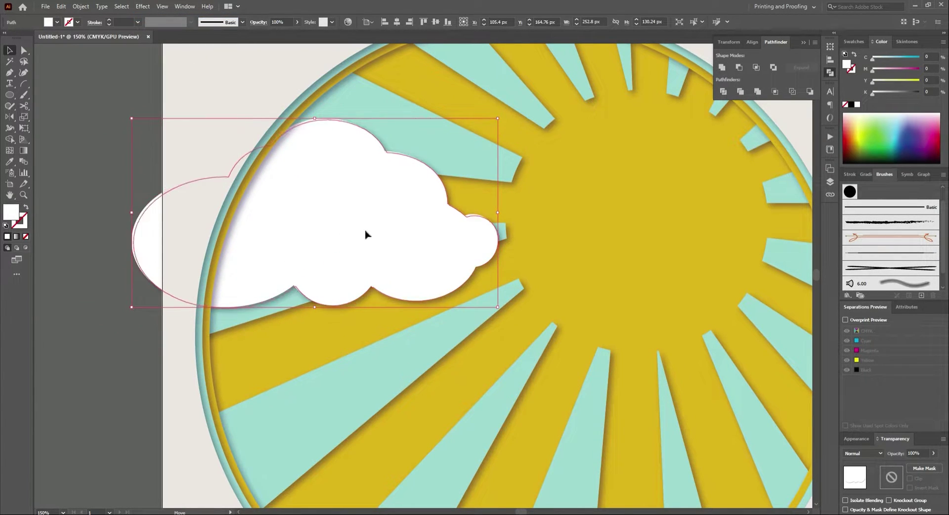
mouse_move(365, 233)
mouse_down()
mouse_move(396, 280)
mouse_move(444, 226)
mouse_up()
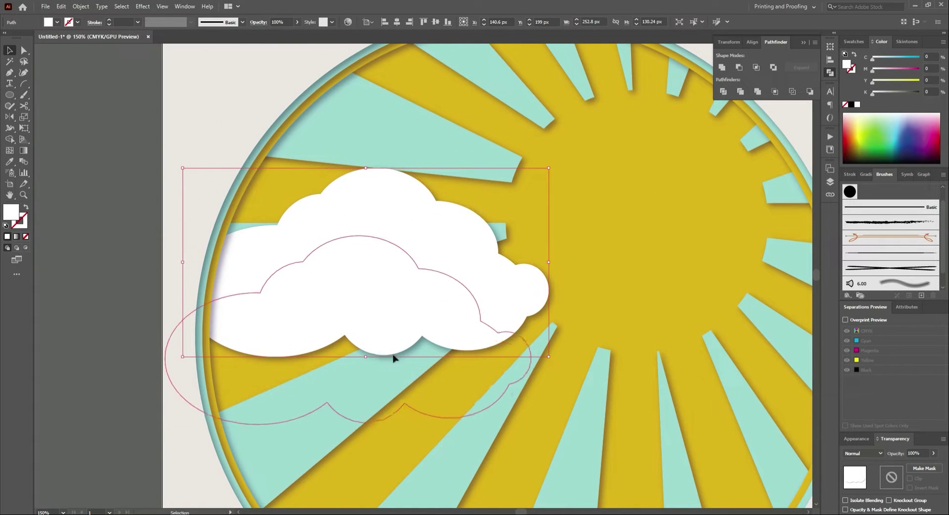
Copy the cloud behind it, colour the copy pale pink and enlarge it.
drag(391, 240, 305, 324)
scroll(305, 325, down, 2)
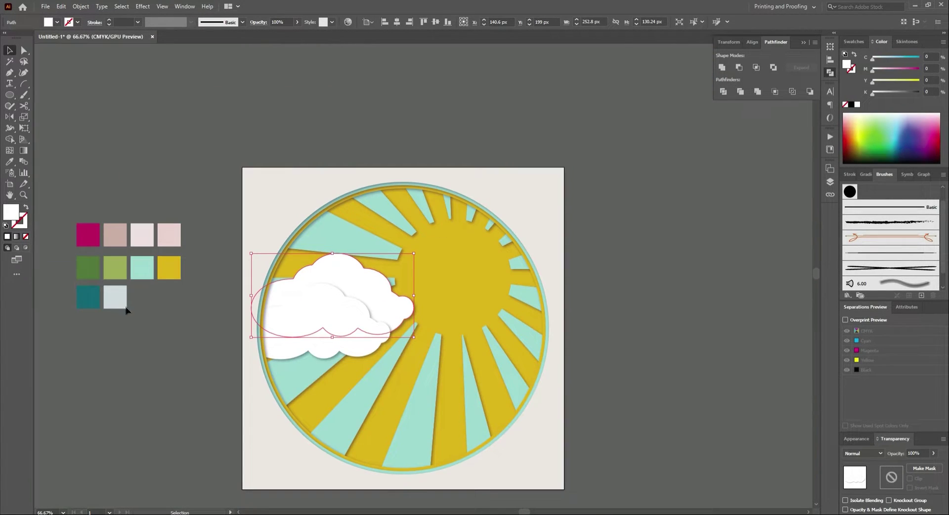
click(9, 165)
click(145, 232)
scroll(328, 318, up, 2)
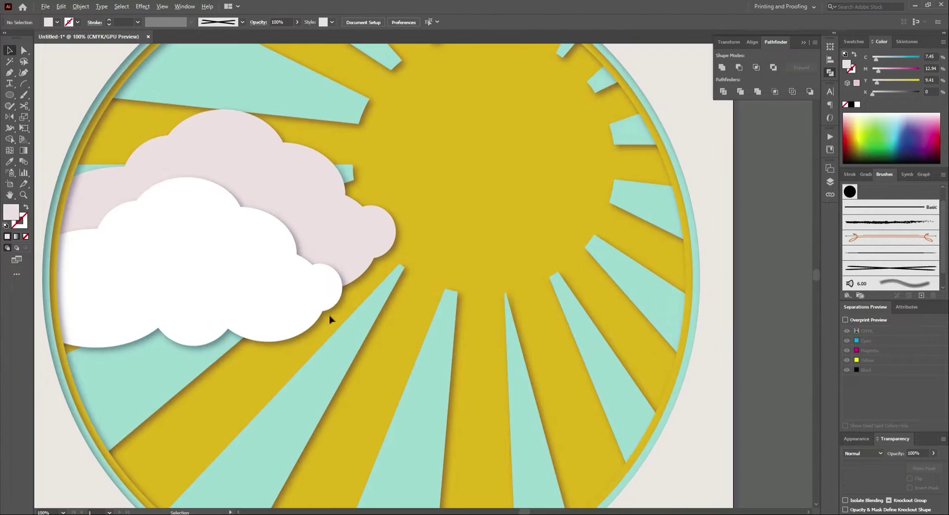
drag(395, 348, 434, 370)
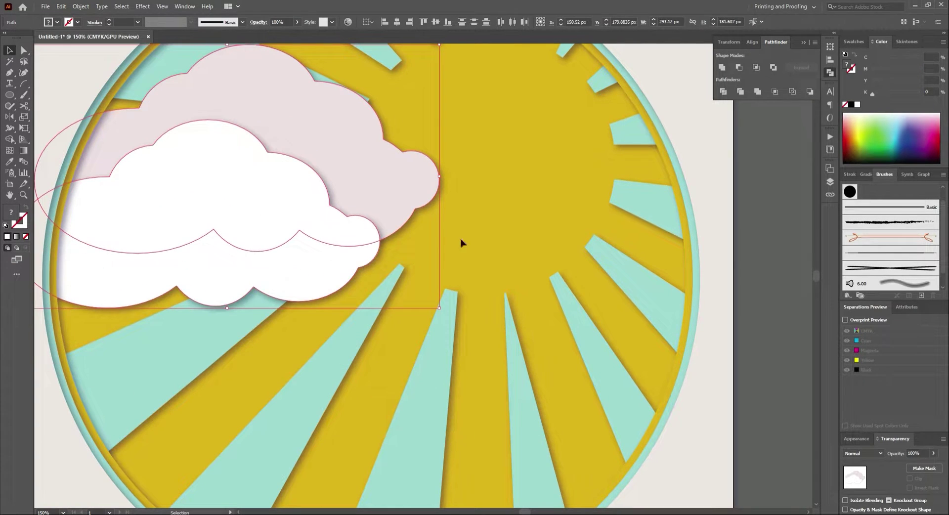
click(764, 207)
scroll(644, 240, down, 2)
drag(644, 239, 610, 217)
Draw a 3-sided polygon triangle, enlarge it and fill it dark teal.
drag(9, 94, 54, 128)
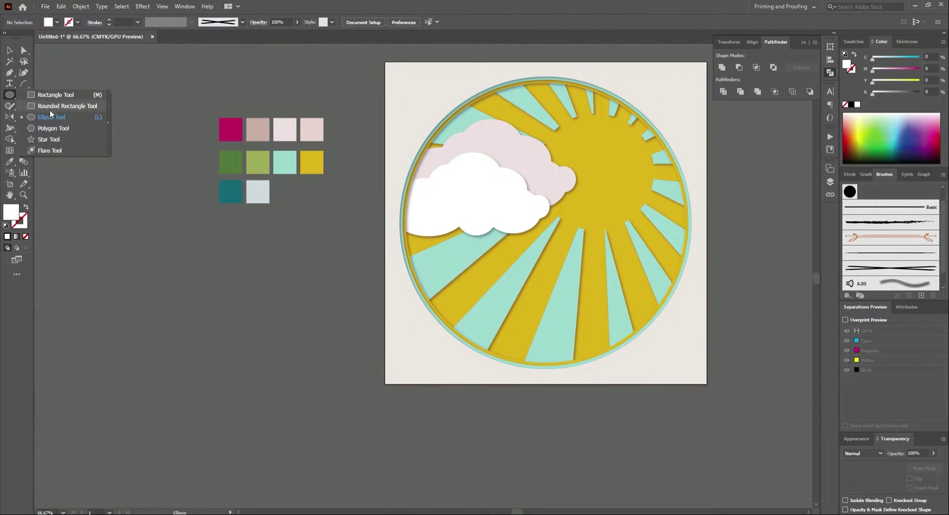
click(236, 325)
key(Return)
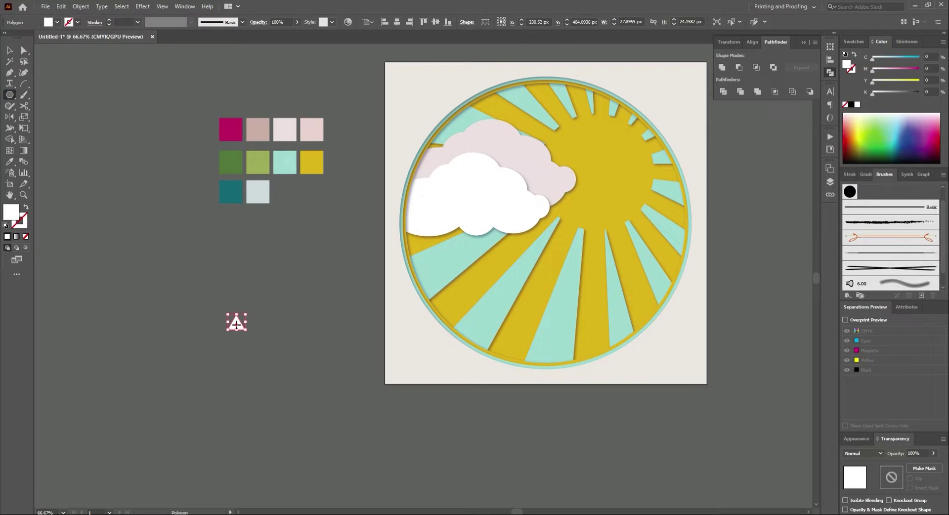
click(9, 51)
drag(246, 330, 329, 403)
drag(296, 368, 494, 298)
click(230, 192)
Reshape the teal triangle taller and narrower with rounded live corners.
drag(454, 342, 458, 375)
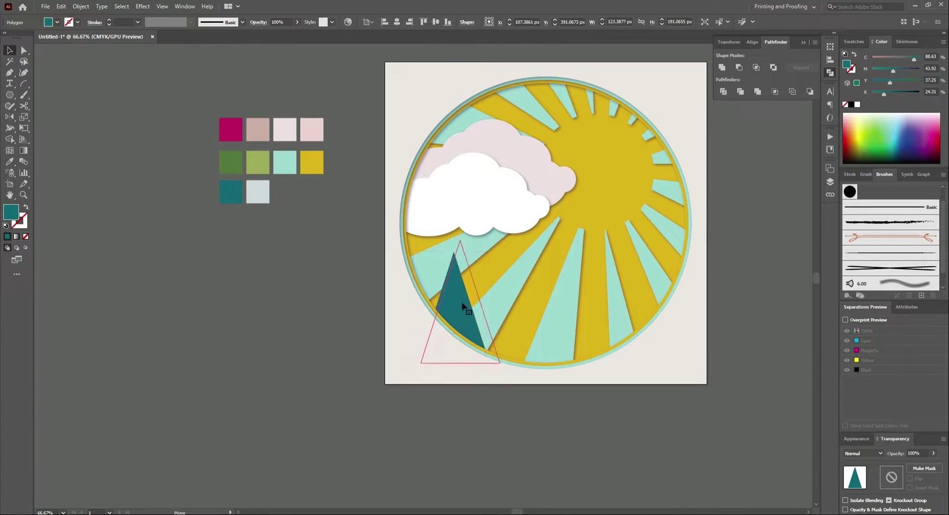
mouse_move(462, 316)
mouse_down()
mouse_move(469, 303)
mouse_move(505, 300)
mouse_up()
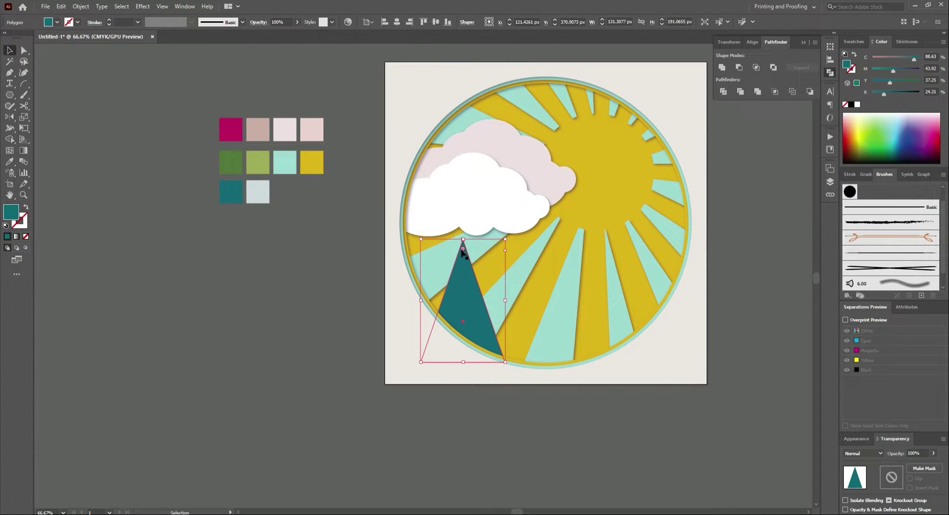
drag(462, 249, 463, 260)
click(395, 298)
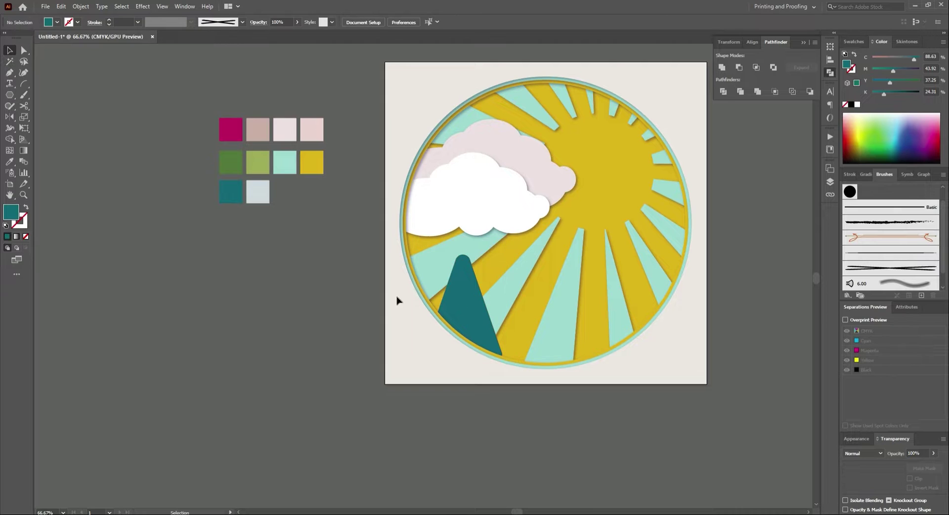
click(475, 306)
drag(505, 300, 521, 305)
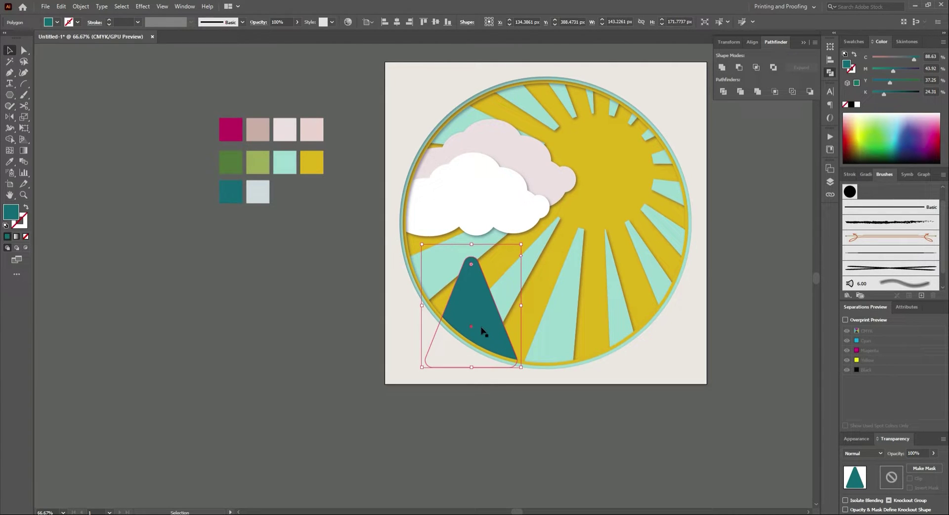
Move the teal triangle left, off the artboard.
drag(488, 335, 571, 336)
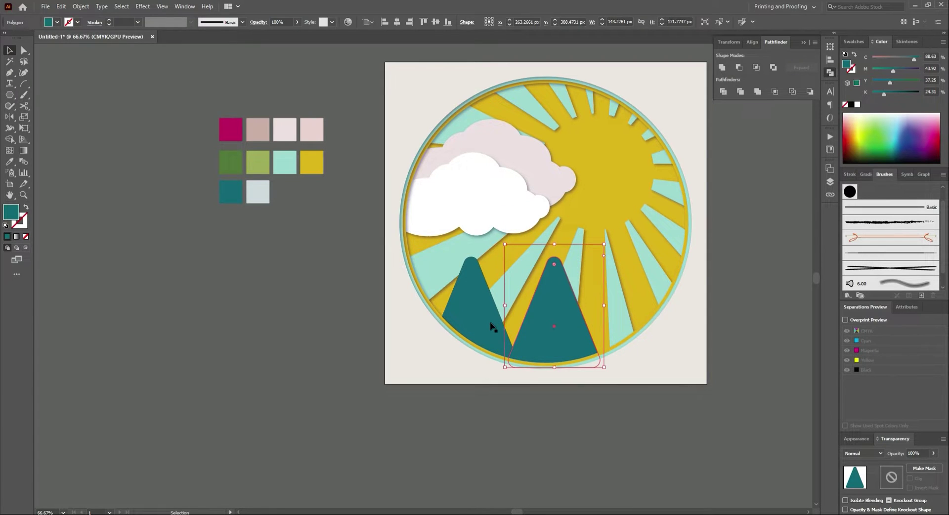
key(ctrl+z)
mouse_move(489, 324)
mouse_down()
mouse_move(254, 324)
mouse_move(296, 308)
mouse_up()
click(163, 255)
click(23, 83)
Give the line a white stroke and a smooth Zig Zag effect.
key(v)
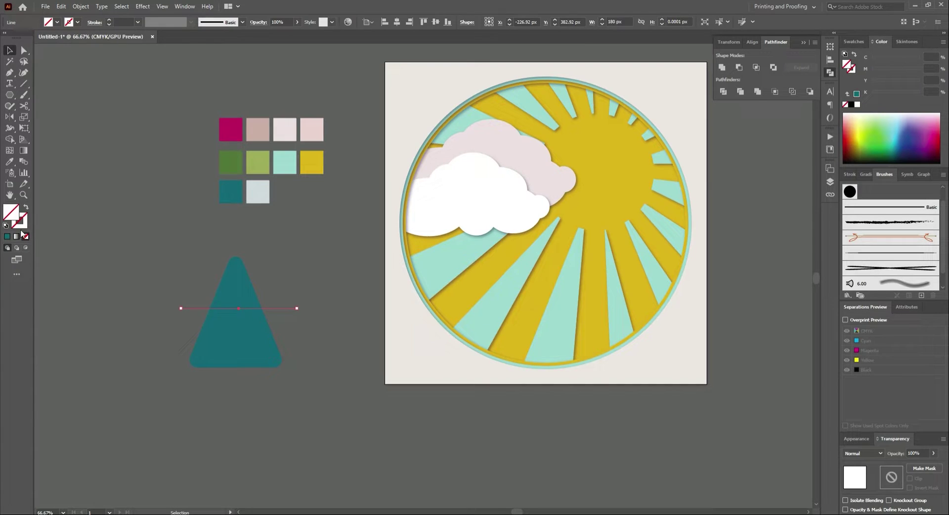
click(858, 105)
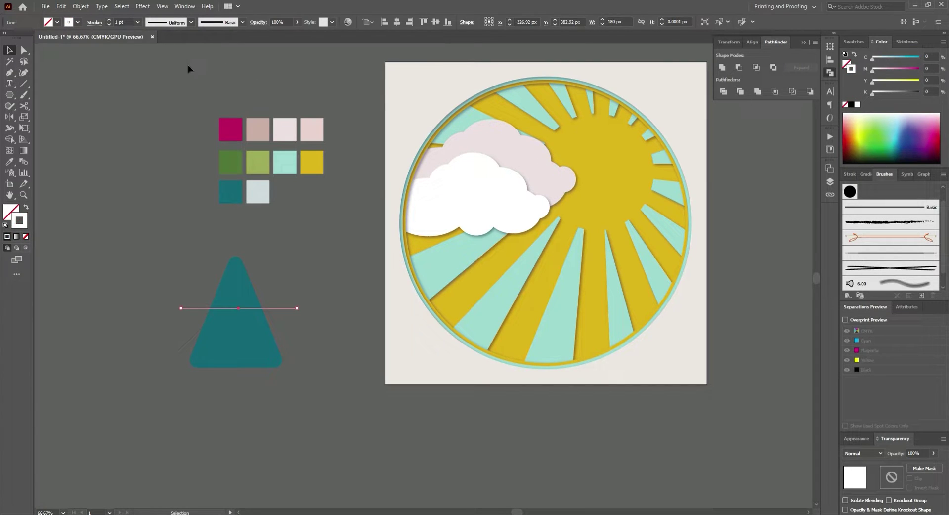
click(143, 6)
click(84, 143)
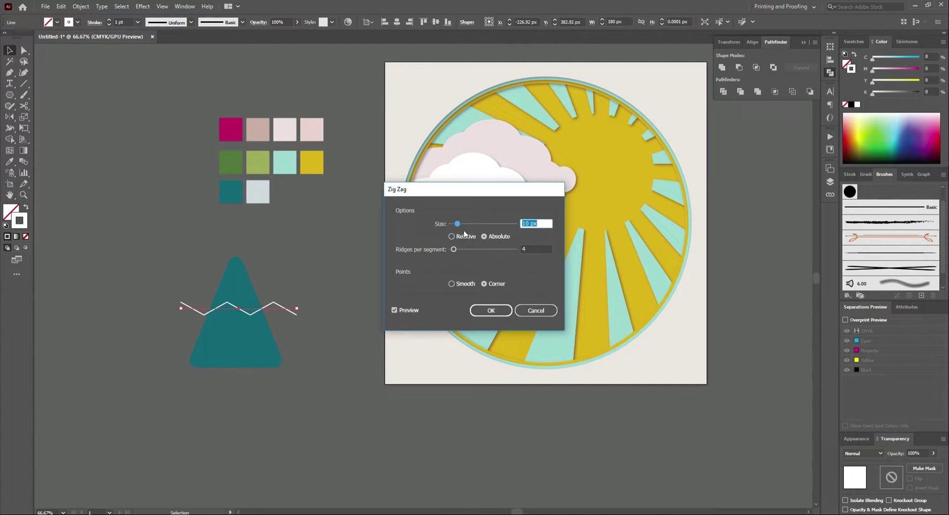
mouse_move(455, 248)
mouse_down()
mouse_move(459, 224)
mouse_move(456, 249)
mouse_up()
click(466, 283)
click(499, 313)
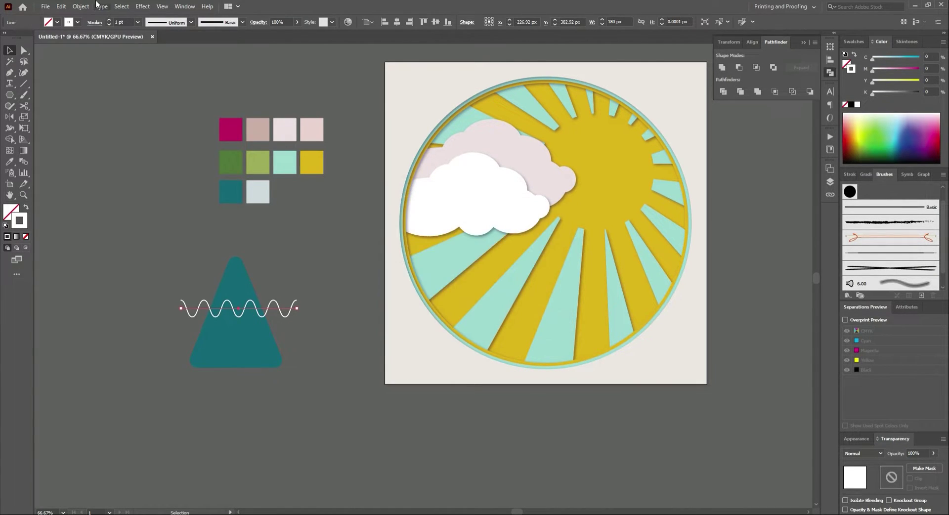
Expand the wave's appearance and select it with the teal triangle.
click(81, 6)
click(129, 136)
drag(302, 242, 164, 396)
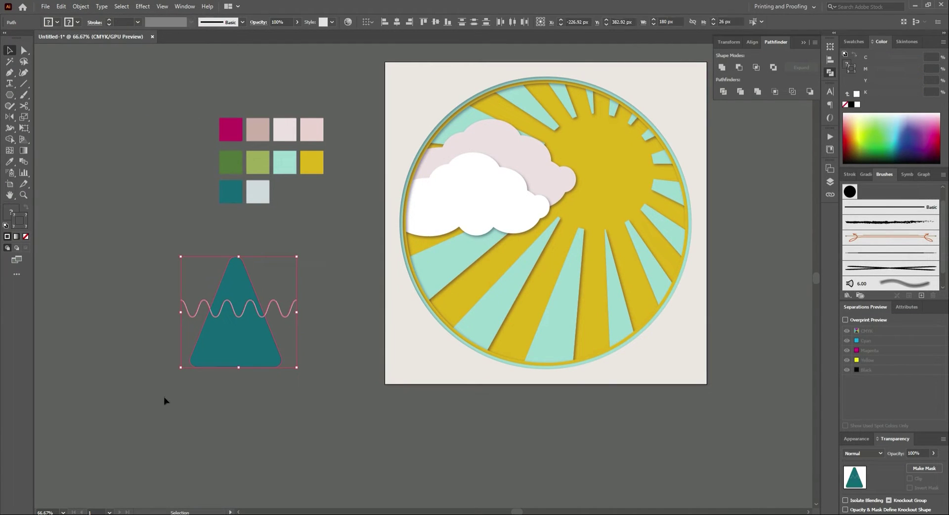
Divide the triangle along the wave and colour the top piece pale grey.
click(715, 92)
click(140, 165)
key(i)
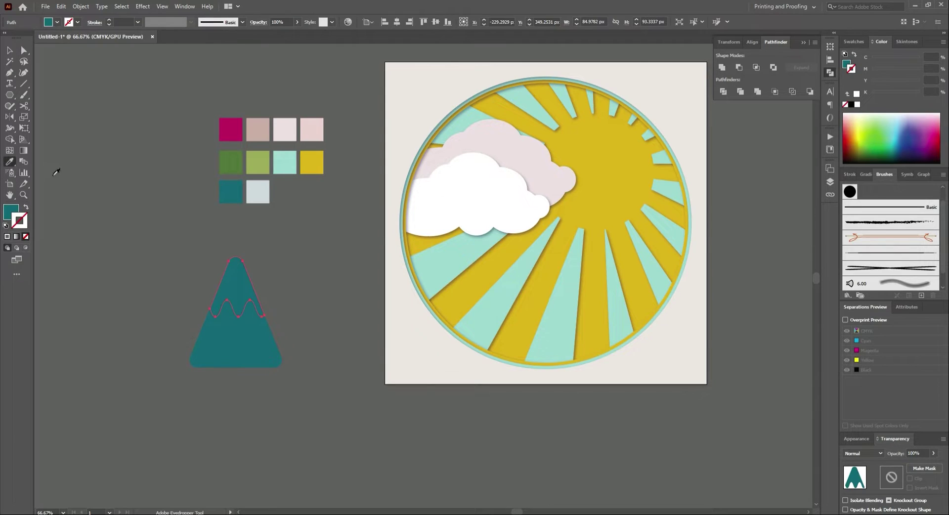
click(264, 187)
Apply a drop shadow to both mountain pieces.
click(8, 49)
drag(135, 236, 354, 410)
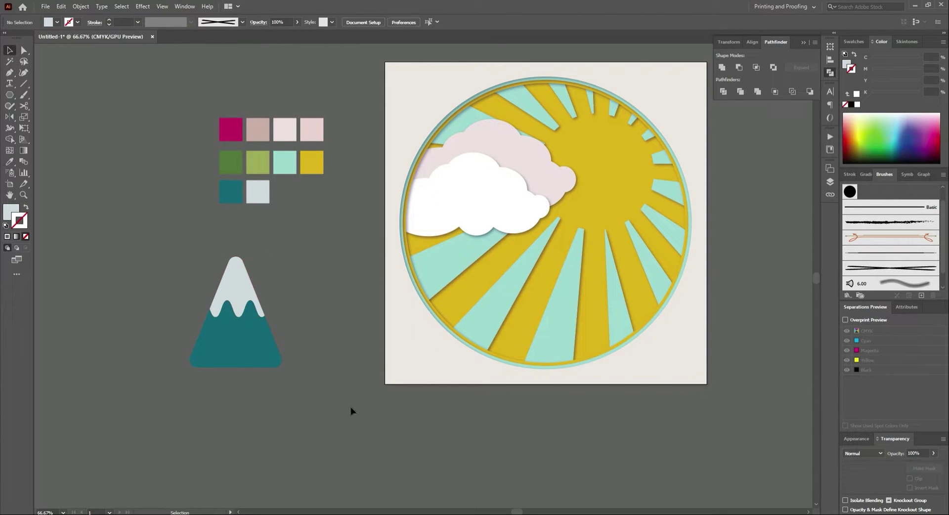
click(142, 6)
click(74, 114)
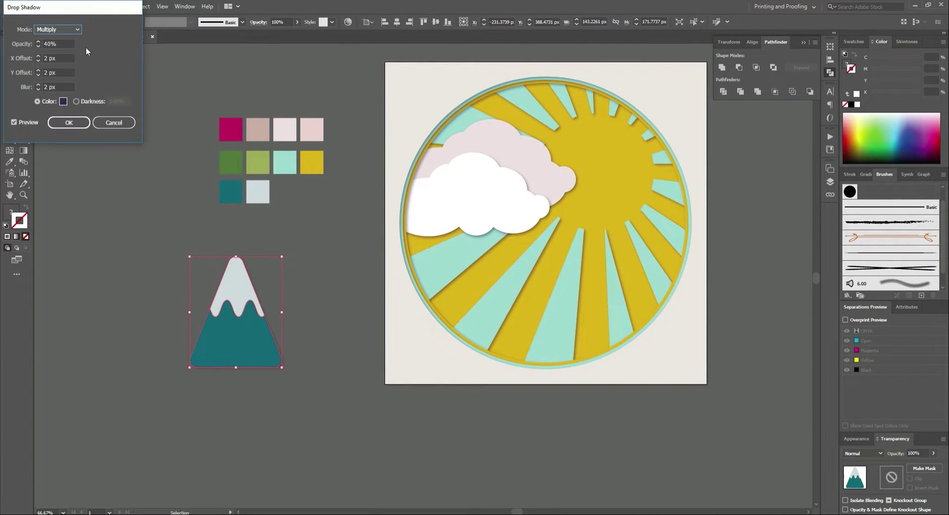
click(72, 122)
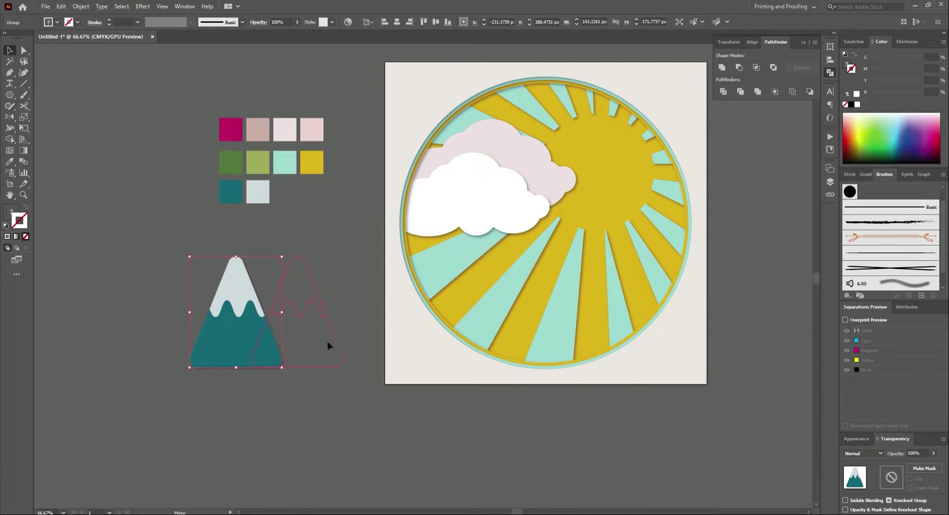
Arrange the mountain, a larger central copy and a small right copy across the disc.
mouse_move(238, 349)
mouse_down()
mouse_move(473, 358)
mouse_move(546, 346)
mouse_up()
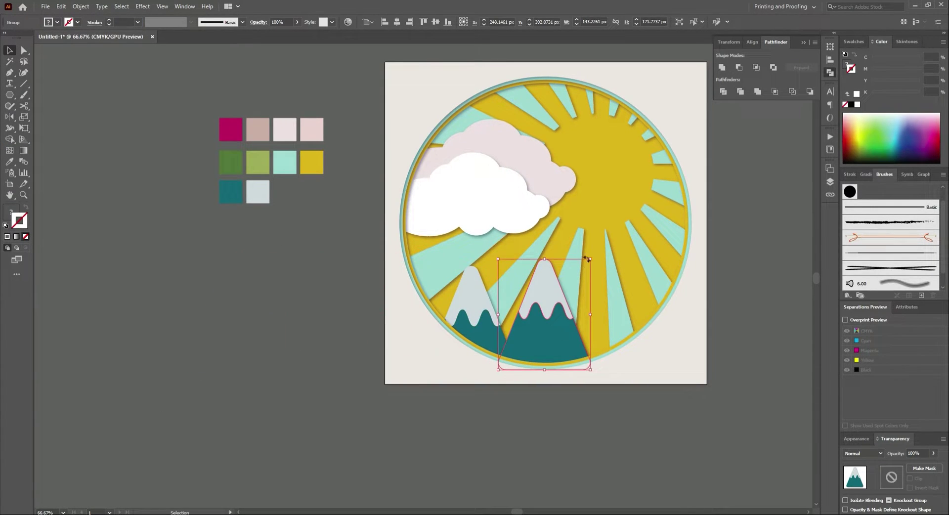
drag(588, 271, 618, 225)
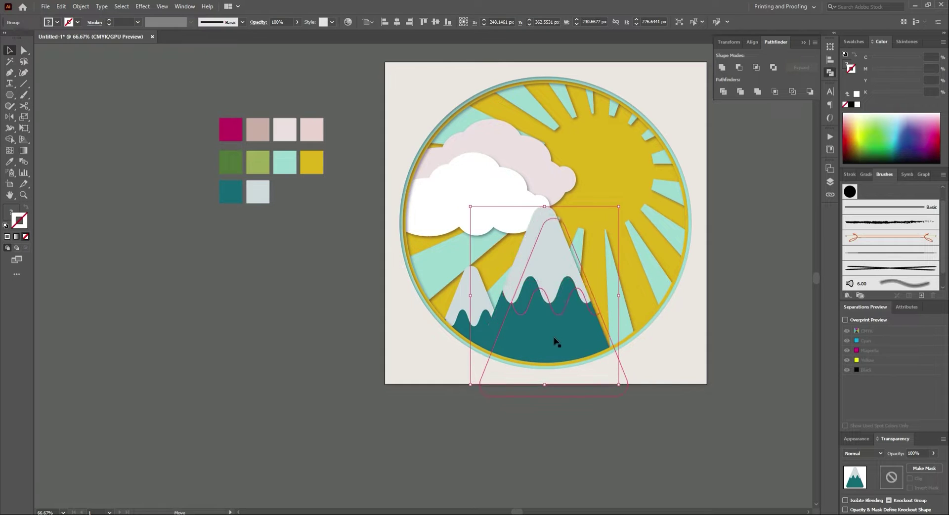
drag(552, 316, 556, 330)
drag(465, 324, 618, 321)
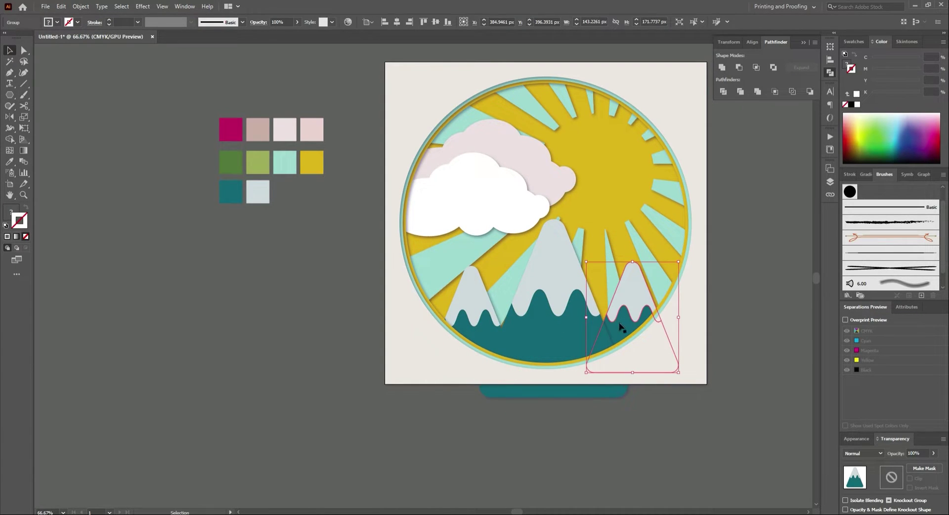
ctrl+click(475, 323)
click(409, 352)
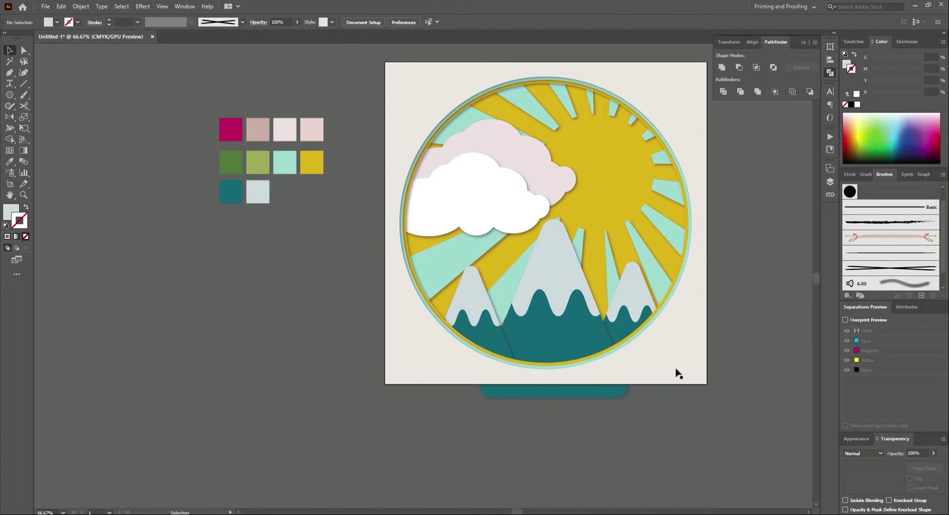
Draw a wide rectangle strip across the lower circle filled light green.
drag(9, 95, 45, 95)
drag(404, 332, 695, 373)
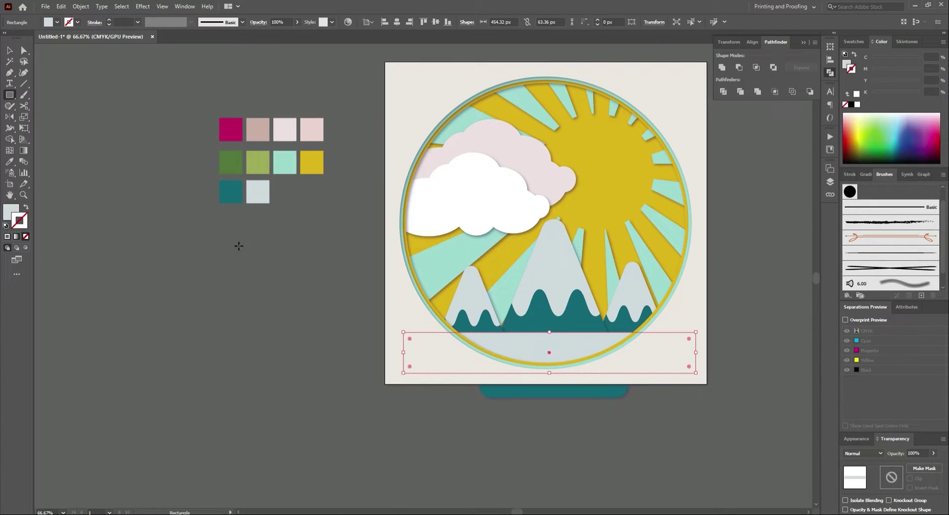
click(10, 161)
click(262, 160)
click(7, 51)
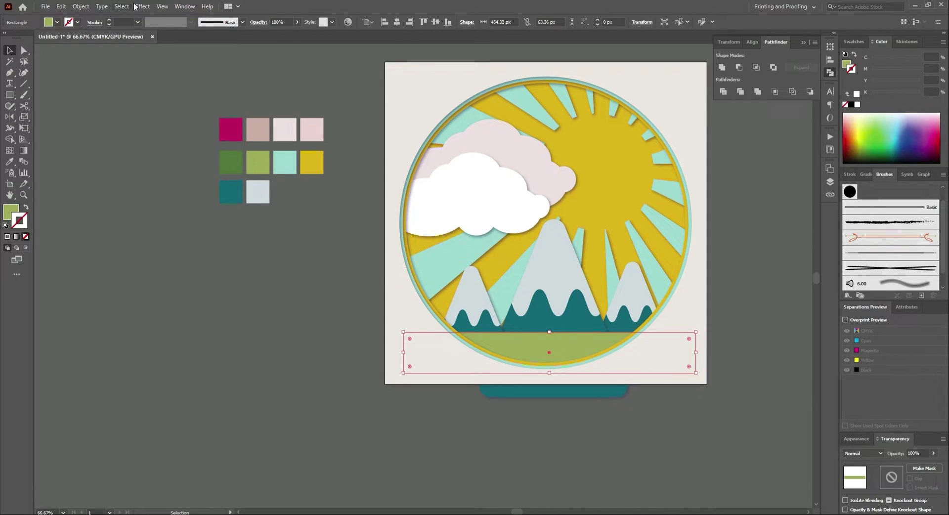
click(238, 163)
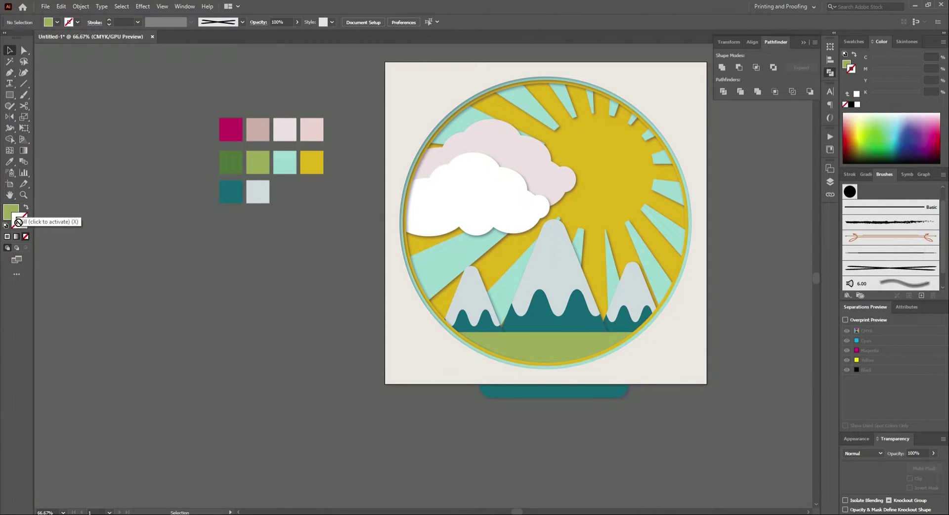
Give the green strip a 5 pt dark green stroke with the charcoal brush.
key(ctrl+z)
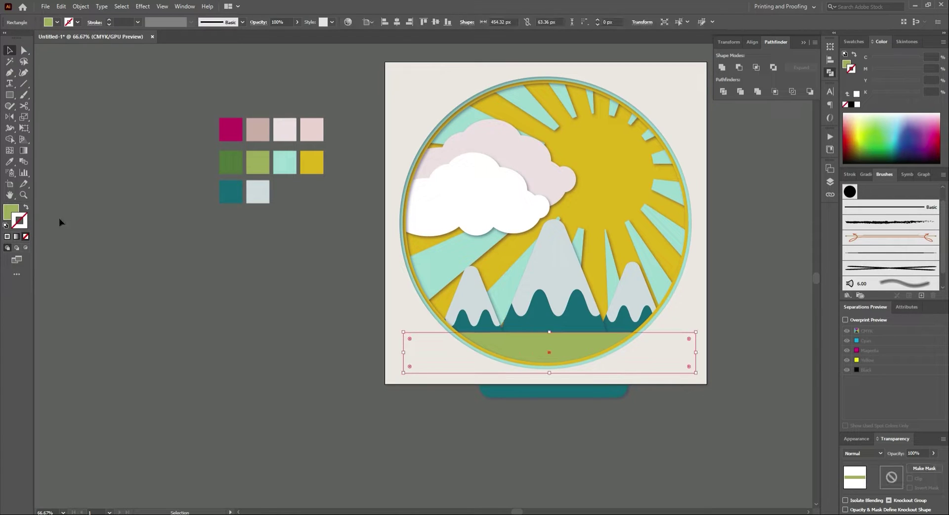
double_click(20, 223)
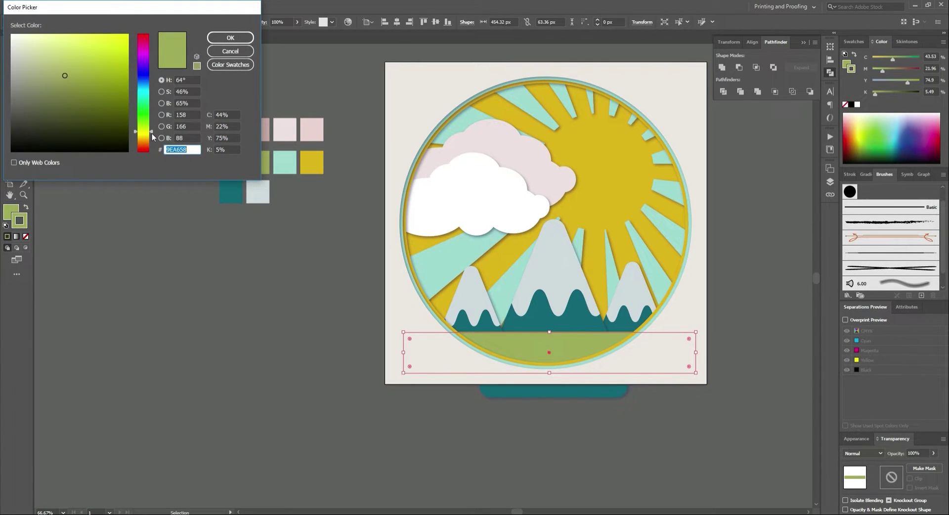
drag(151, 137, 148, 123)
click(94, 101)
click(230, 37)
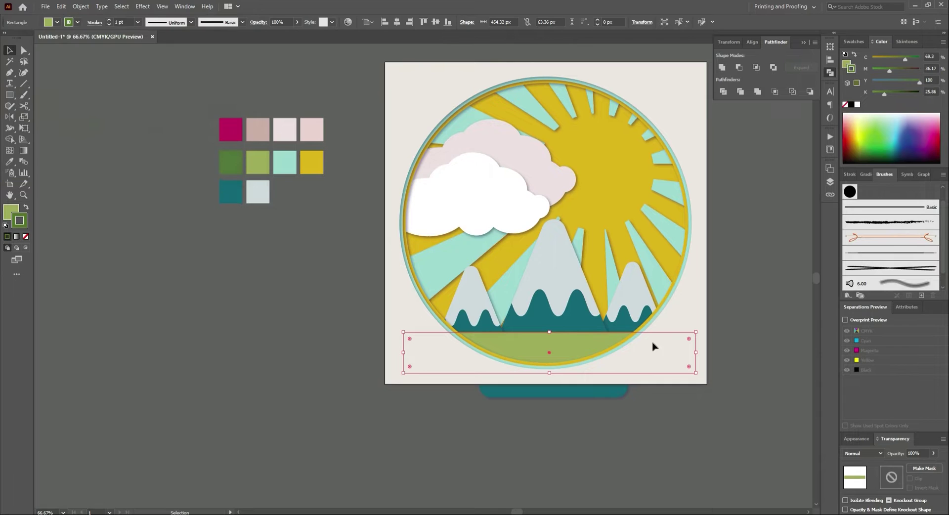
click(108, 21)
click(108, 21)
click(109, 21)
click(108, 20)
click(875, 222)
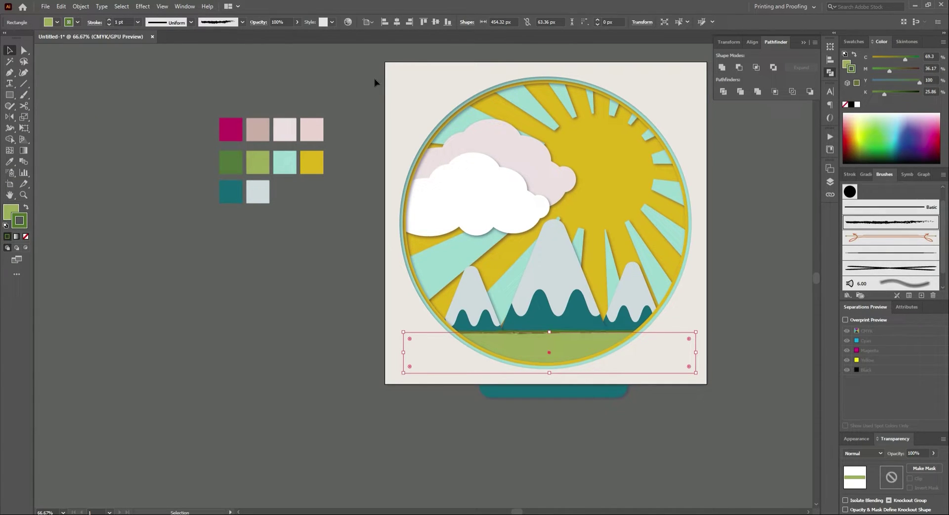
Apply a drop shadow to the green strip.
click(143, 6)
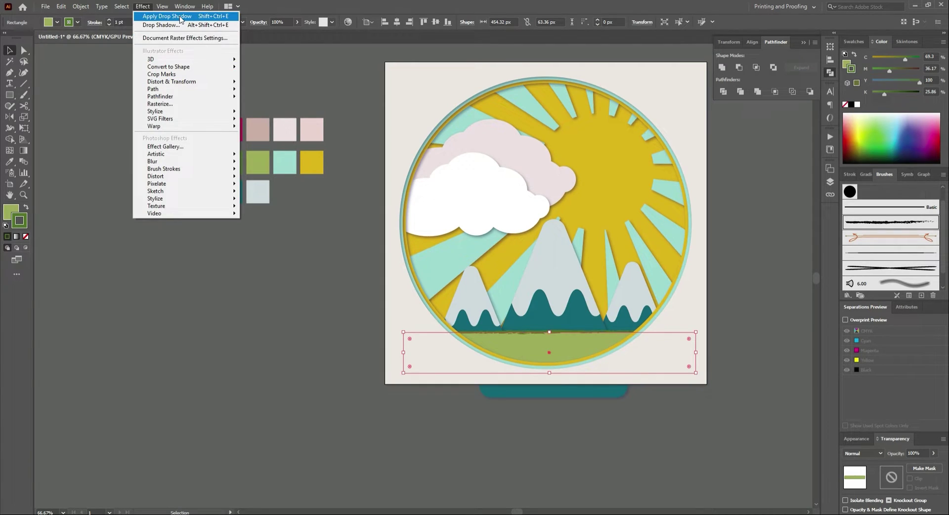
click(164, 25)
click(518, 280)
click(779, 317)
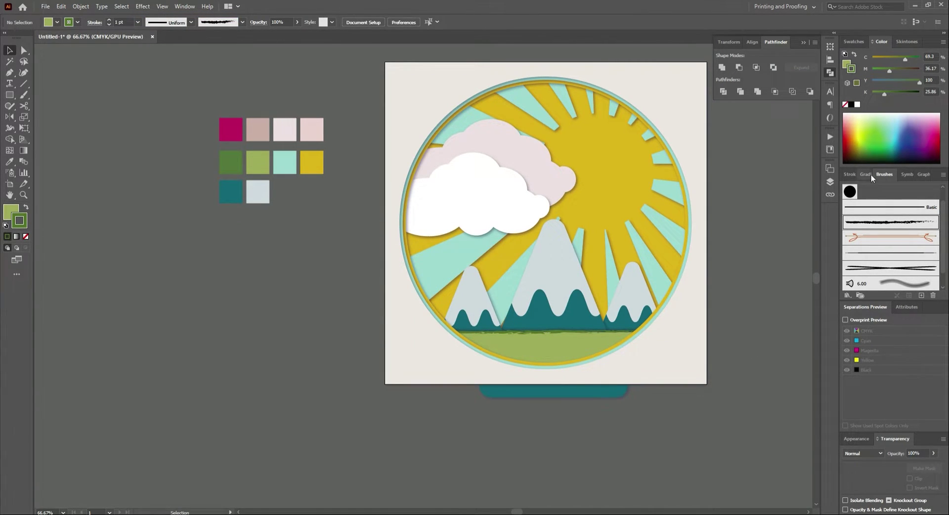
Pick a brush from the Artistic_Watercolor brush library.
click(847, 295)
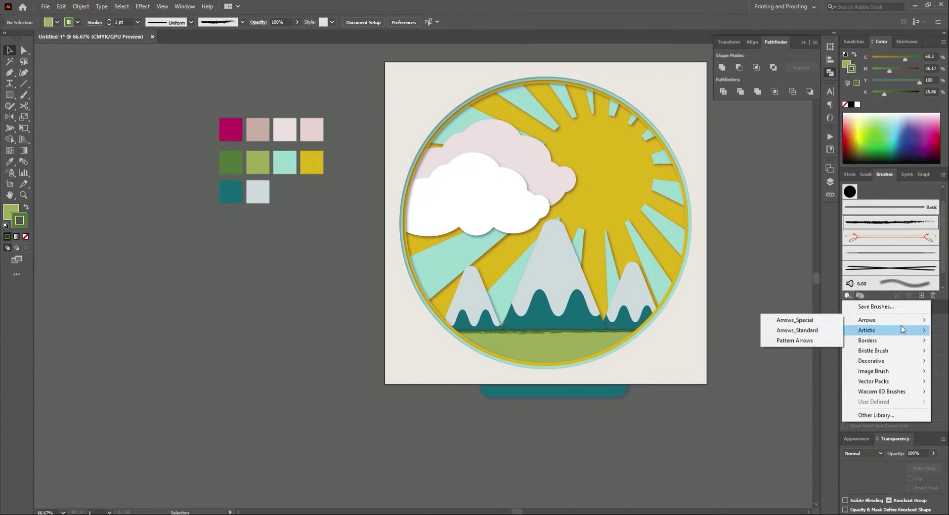
mouse_move(886, 331)
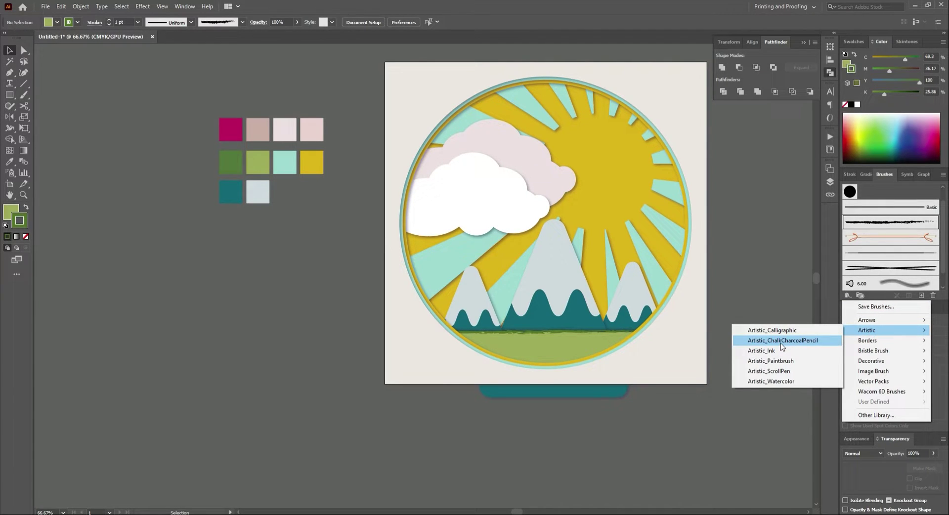
click(782, 381)
click(470, 277)
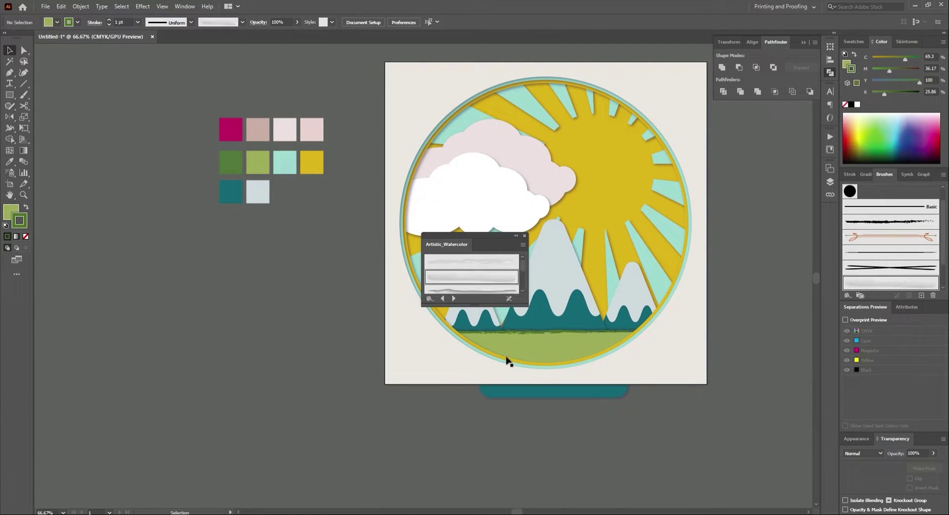
Paint and delete a test watercolour stroke, then close the library.
key(b)
drag(239, 280, 293, 283)
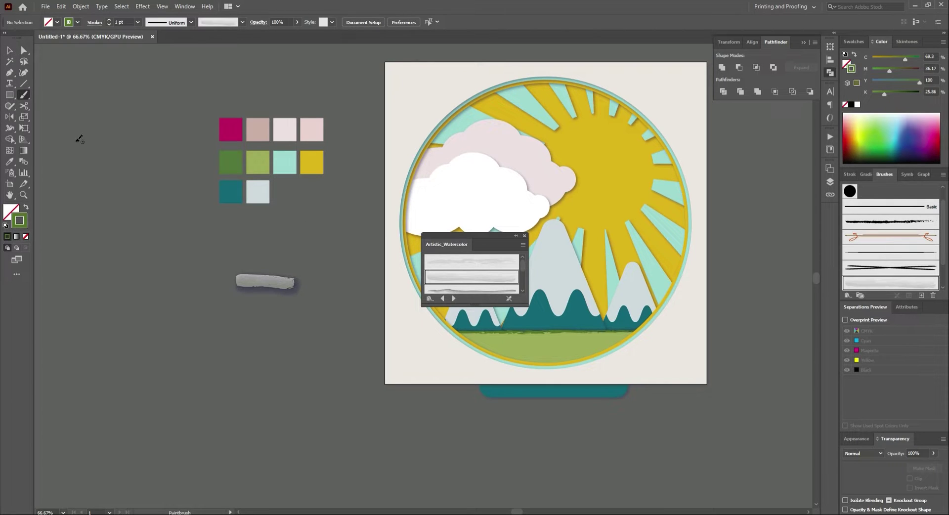
key(v)
drag(535, 365, 520, 358)
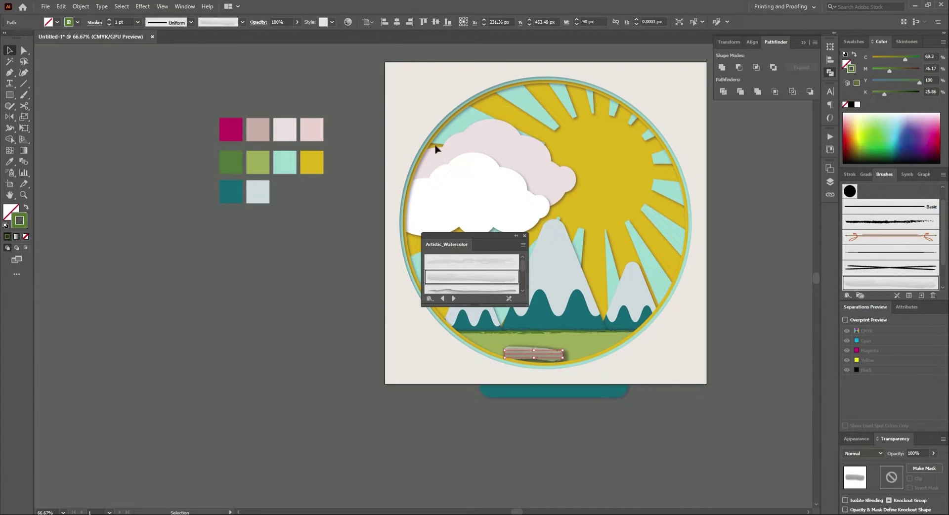
key(Delete)
click(524, 236)
Trim the central mountain's overhanging base using a covering rectangle and Minus Front.
click(585, 392)
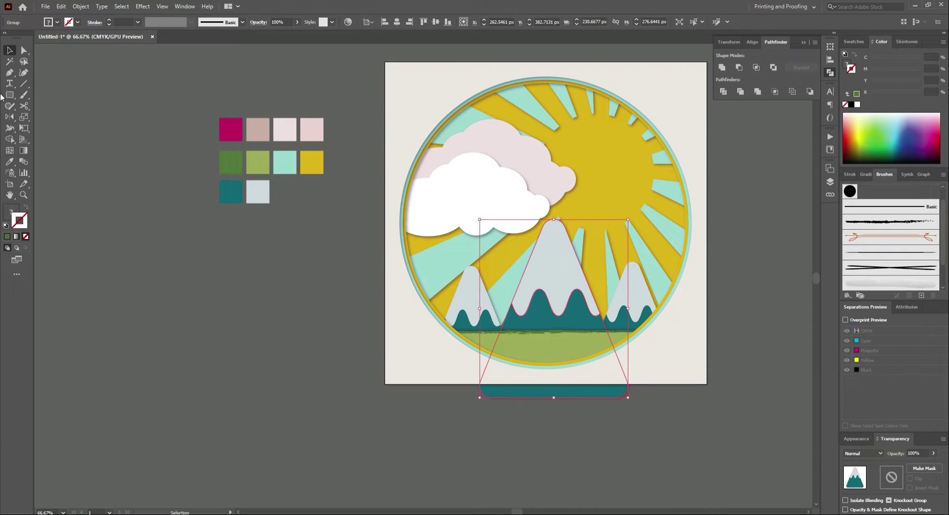
key(m)
drag(314, 335, 728, 423)
key(v)
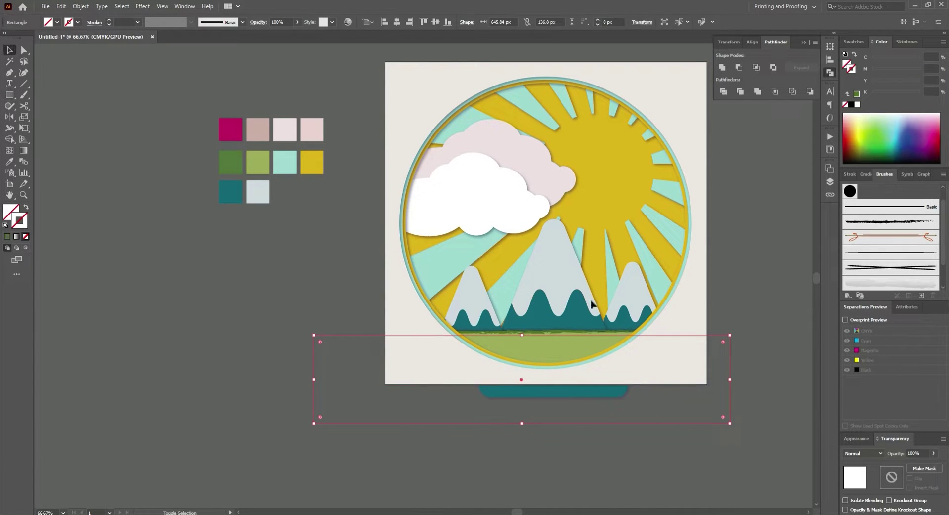
shift+click(592, 304)
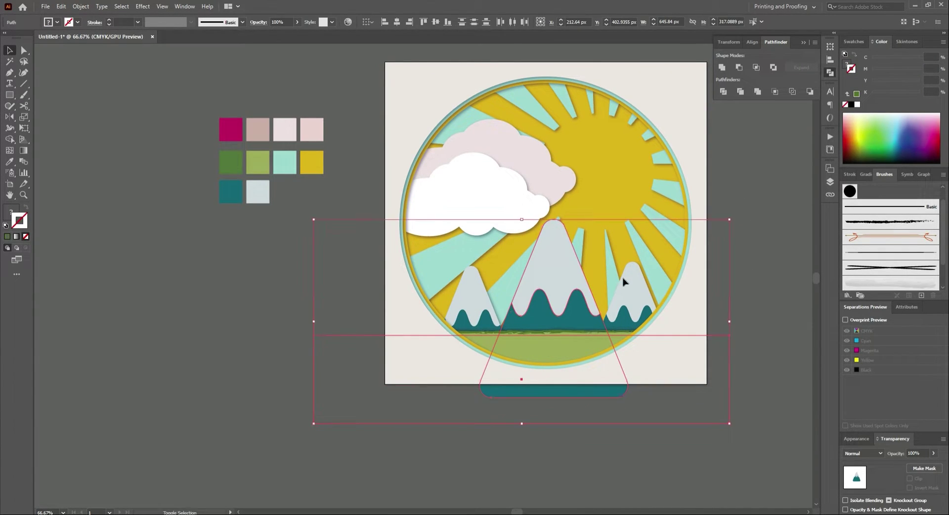
click(739, 67)
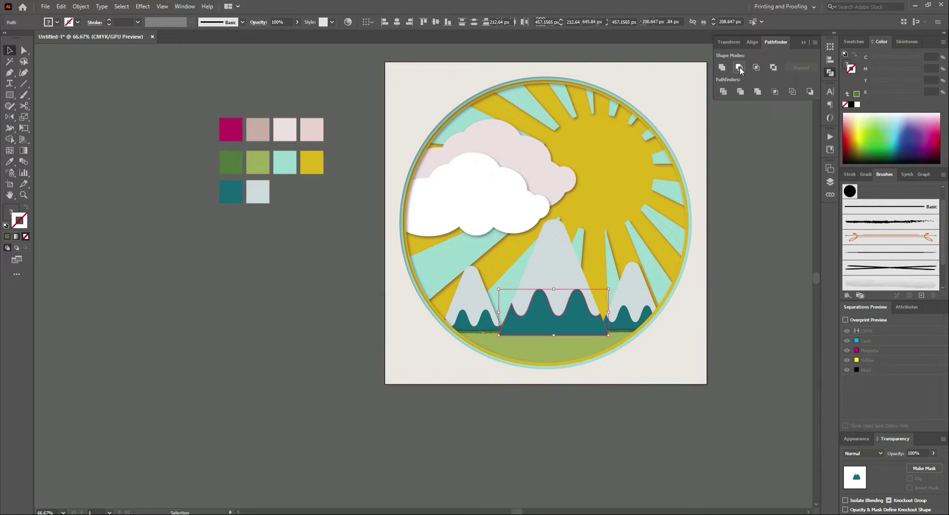
Check the central and small mountains, deselect everything, and show the Layers panel.
click(565, 265)
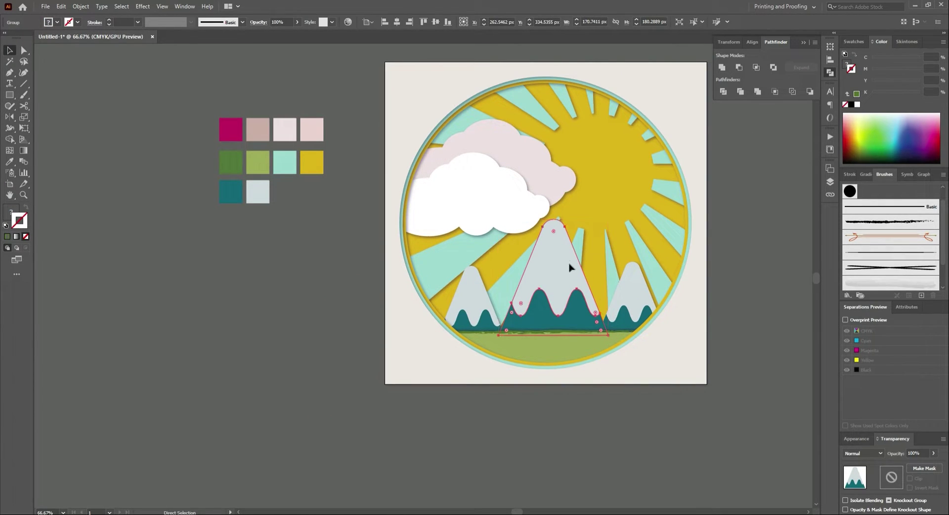
click(500, 316)
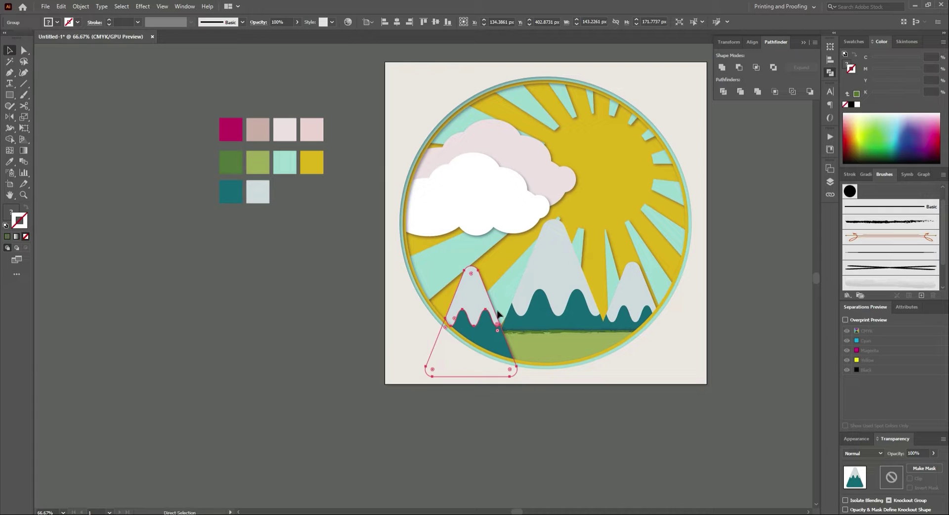
click(629, 304)
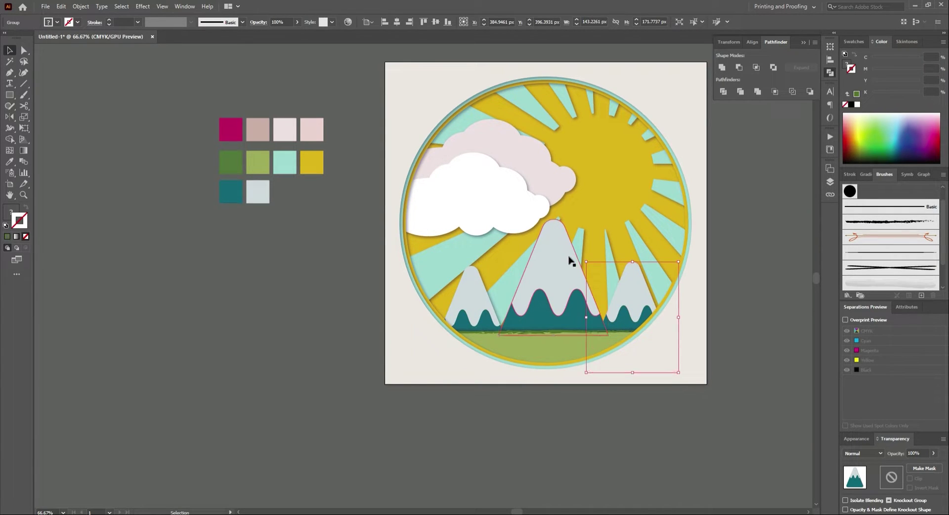
click(567, 258)
click(150, 10)
click(752, 320)
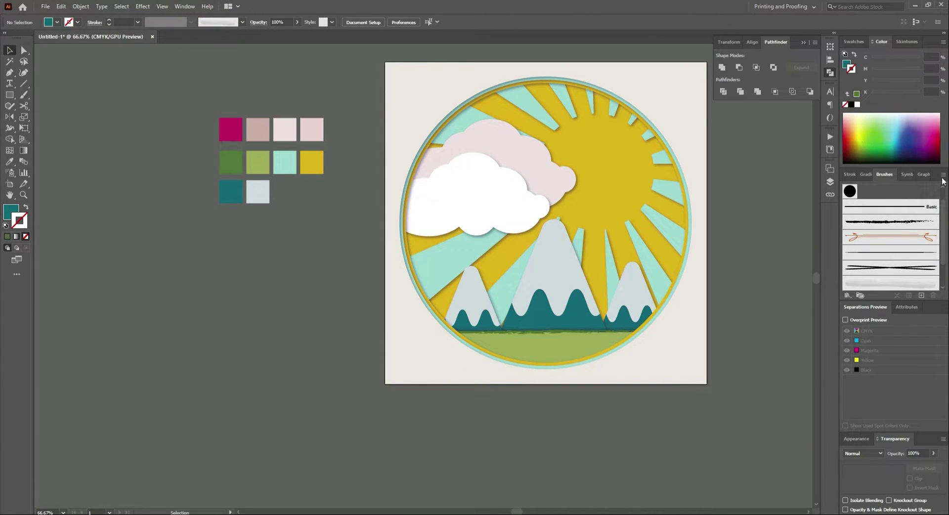
click(830, 180)
Add a layer named Lama and draw a rectangle over the mountains.
click(791, 272)
text(Laman)
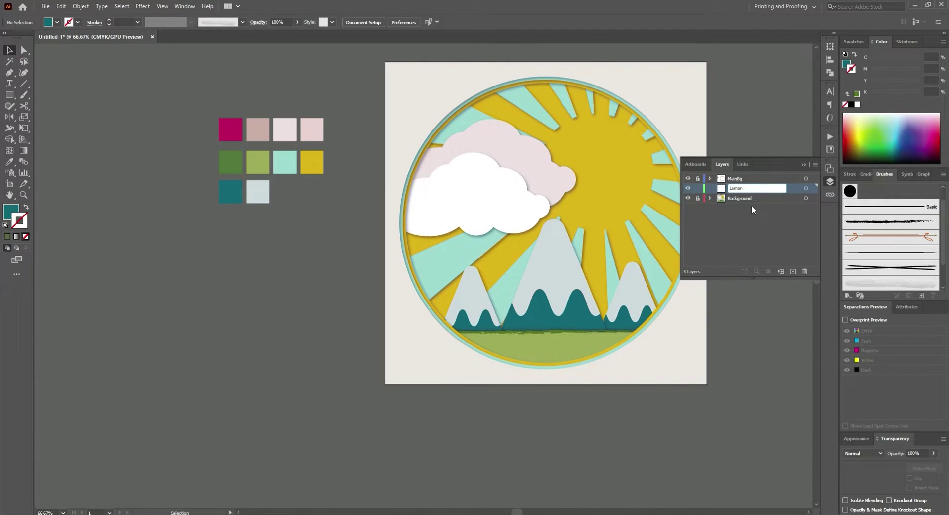
key(BackSpace)
key(Return)
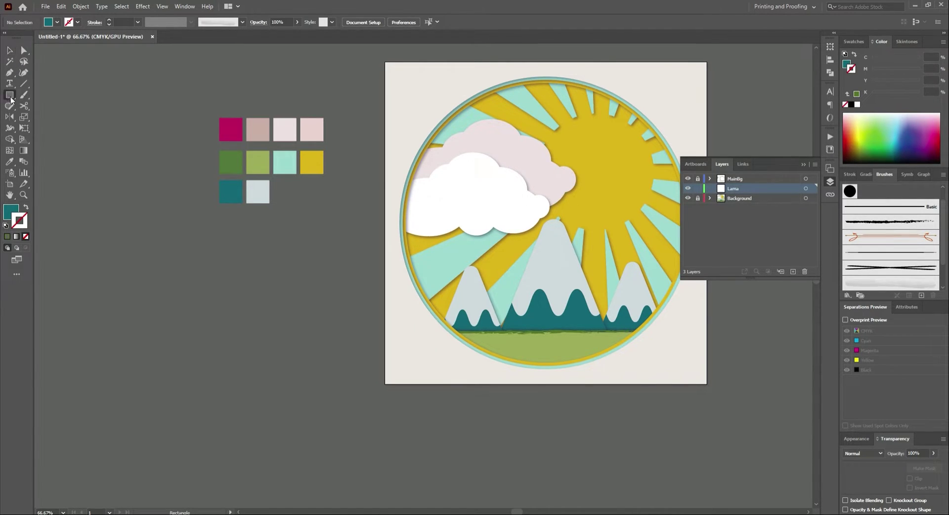
drag(504, 238, 621, 304)
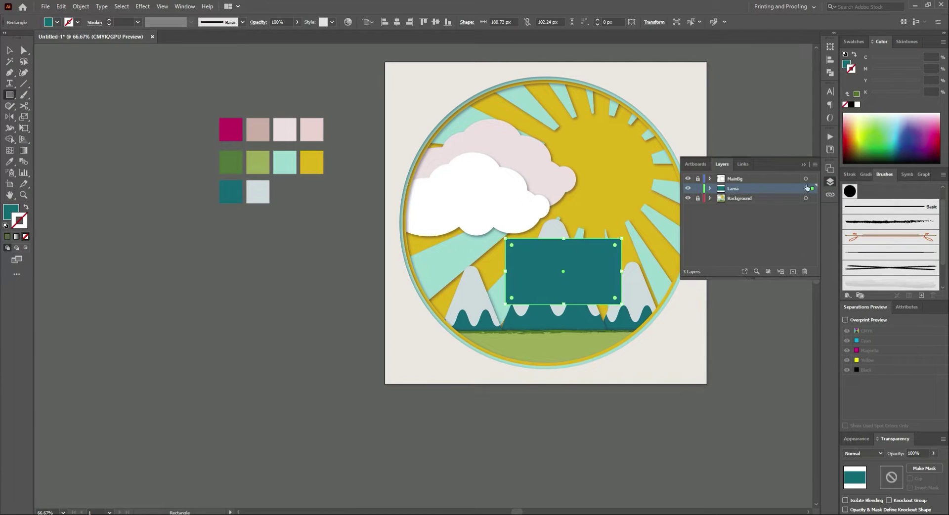
click(804, 164)
Fill the rectangle with the light pink swatch using the Eyedropper.
click(9, 161)
click(281, 129)
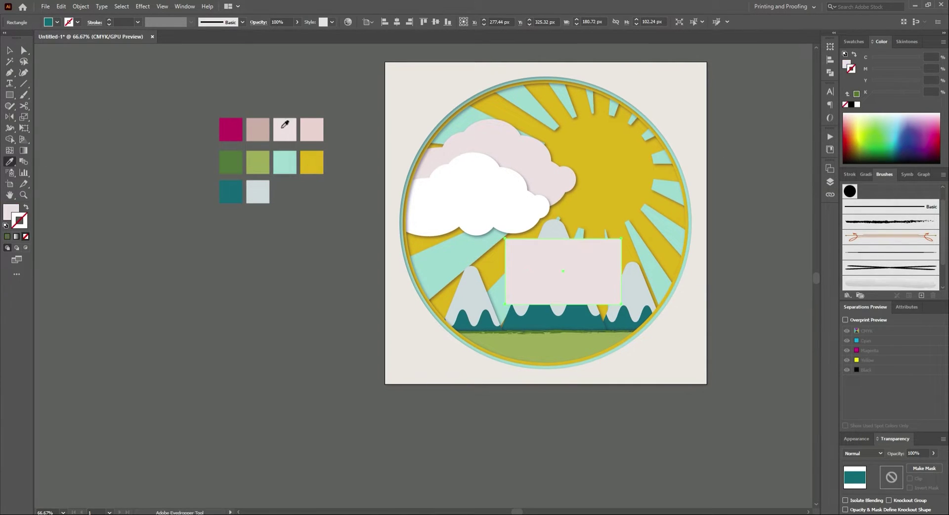
click(22, 51)
click(173, 191)
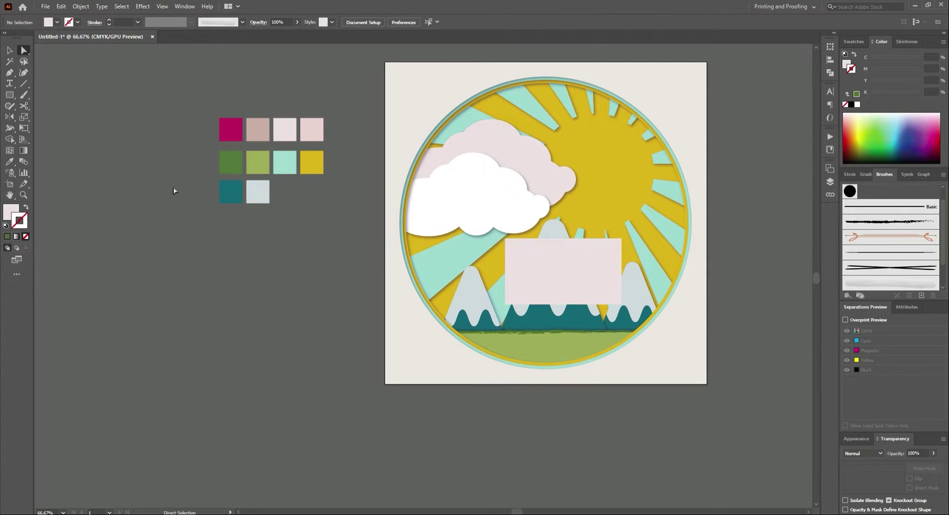
Sample the dusty pink swatch for fill and outline, then select the swatch squares.
click(831, 182)
click(9, 162)
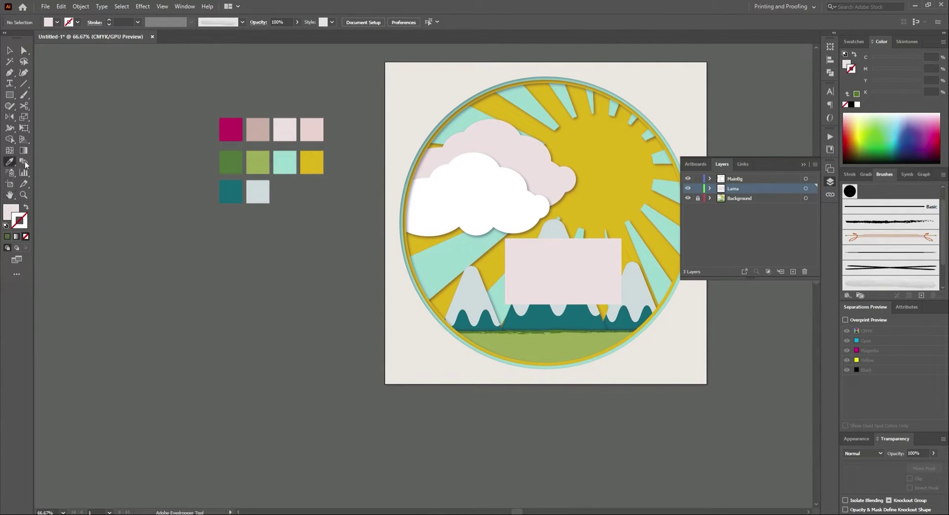
click(259, 127)
key(v)
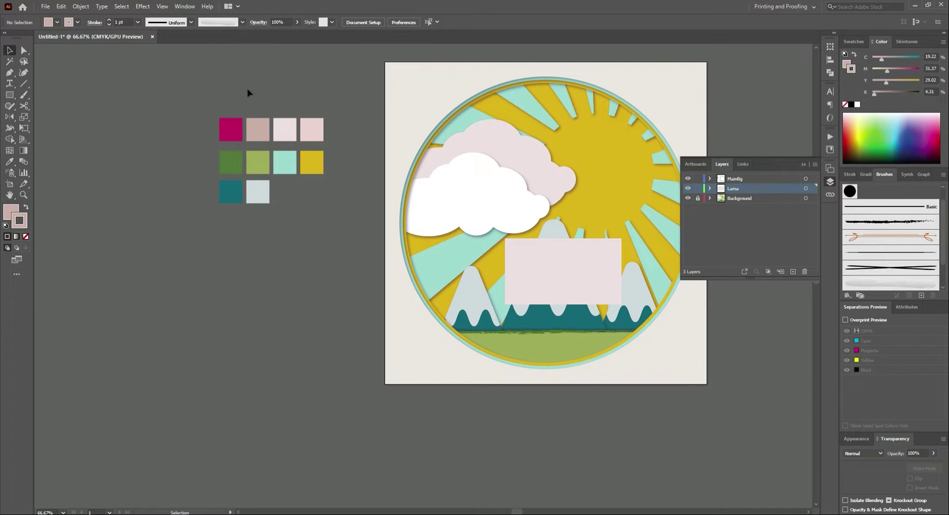
click(293, 133)
click(267, 132)
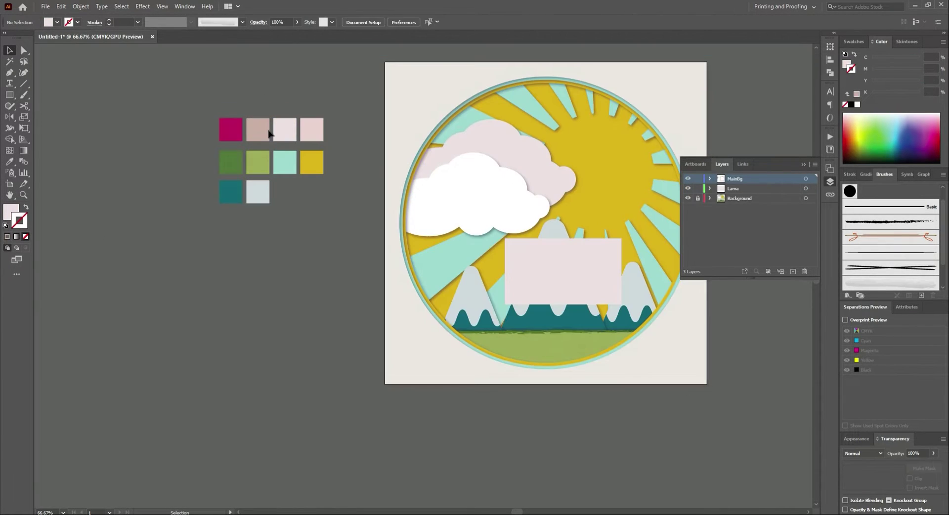
Set the fill colour to CEB1A9 in the Color Picker.
double_click(11, 214)
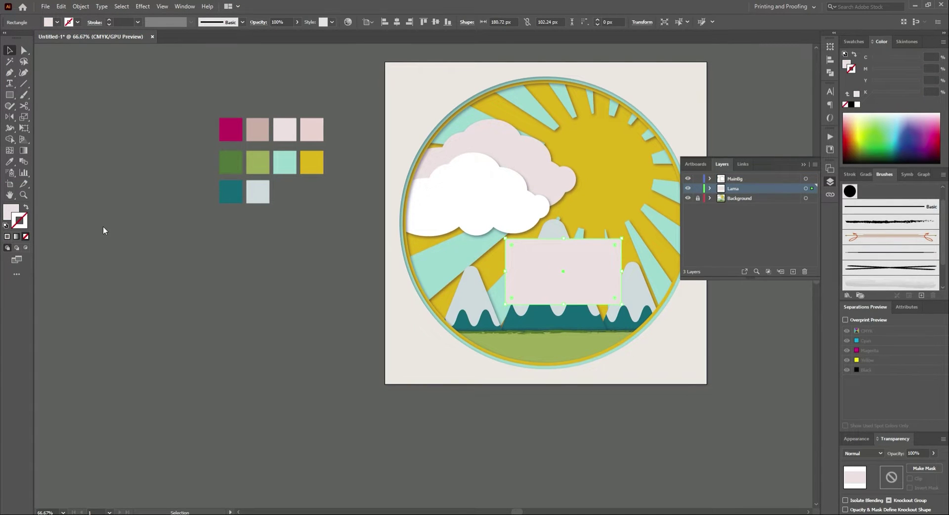
text(CEB1A9)
double_click(11, 213)
text(CEB1A9)
click(238, 38)
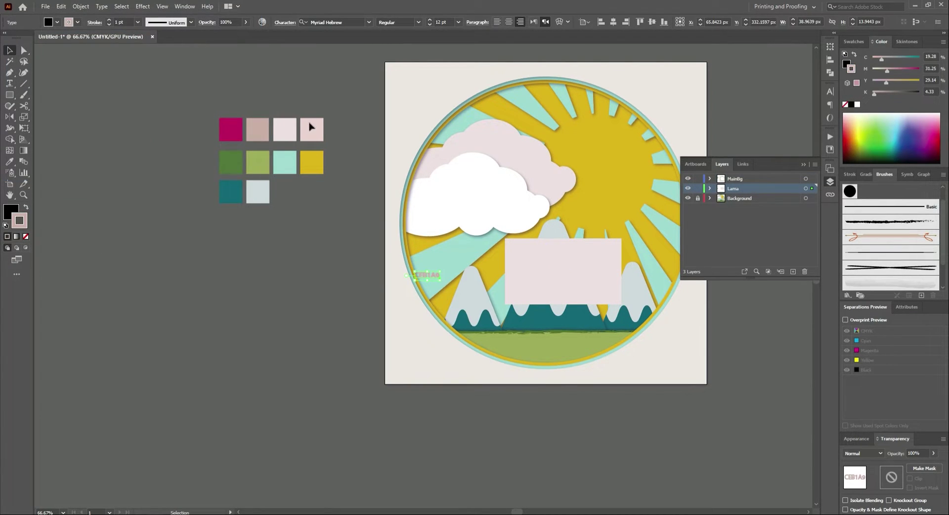
Apply the pink fill colour to the selected rectangle and zoom in on it.
click(542, 269)
double_click(11, 213)
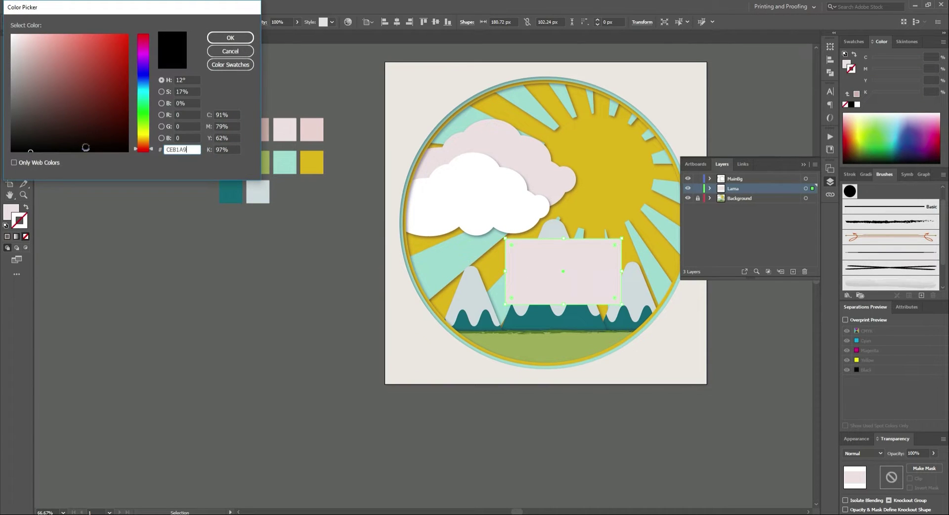
click(230, 38)
key(ctrl+plus)
key(ctrl+plus)
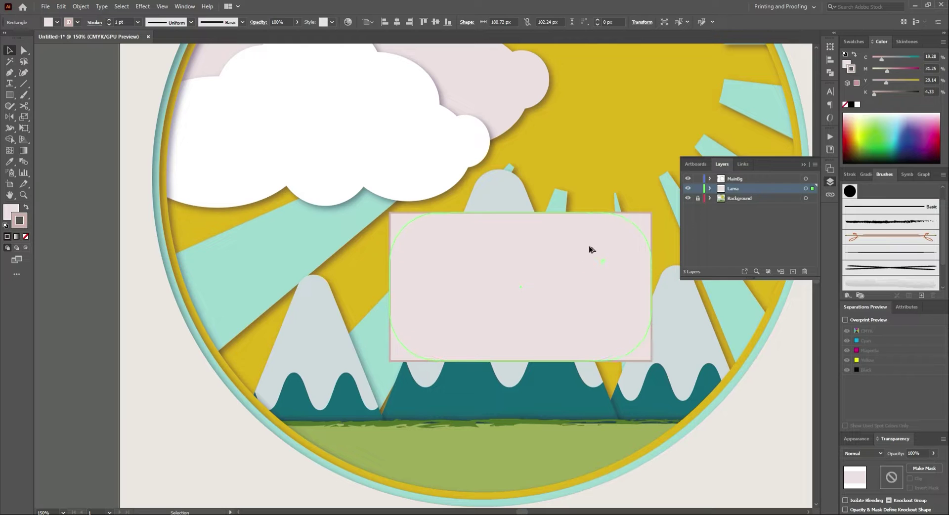
Draw a small circle at the rectangle's lower right and duplicate it leftward.
click(10, 94)
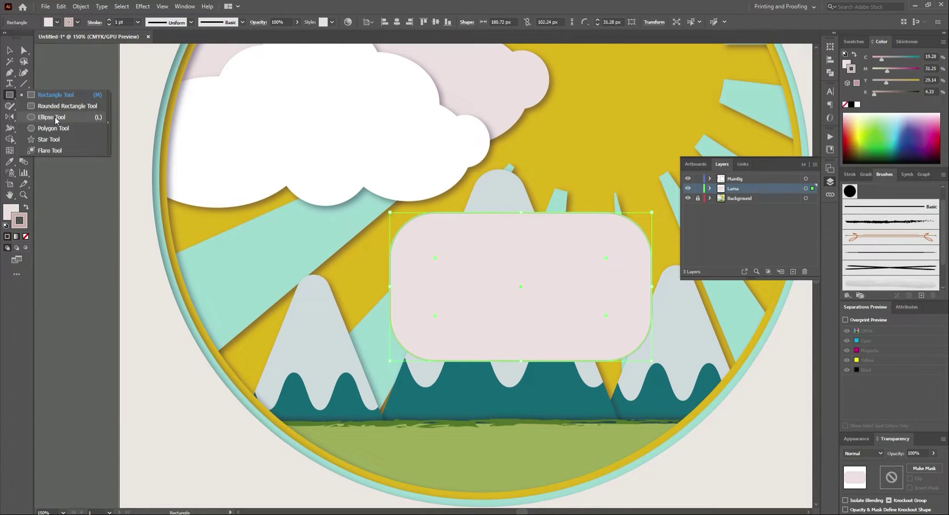
click(55, 117)
drag(642, 378, 642, 376)
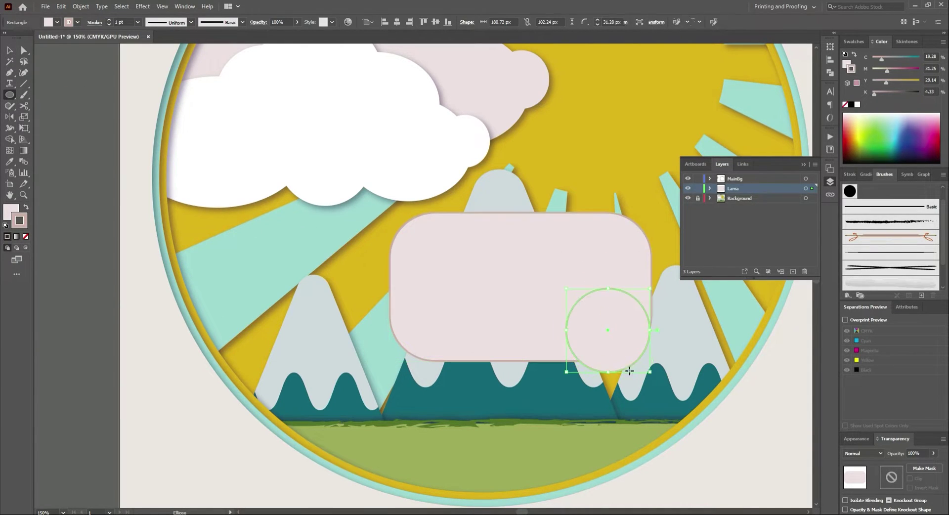
key(v)
scroll(588, 346, up, 2)
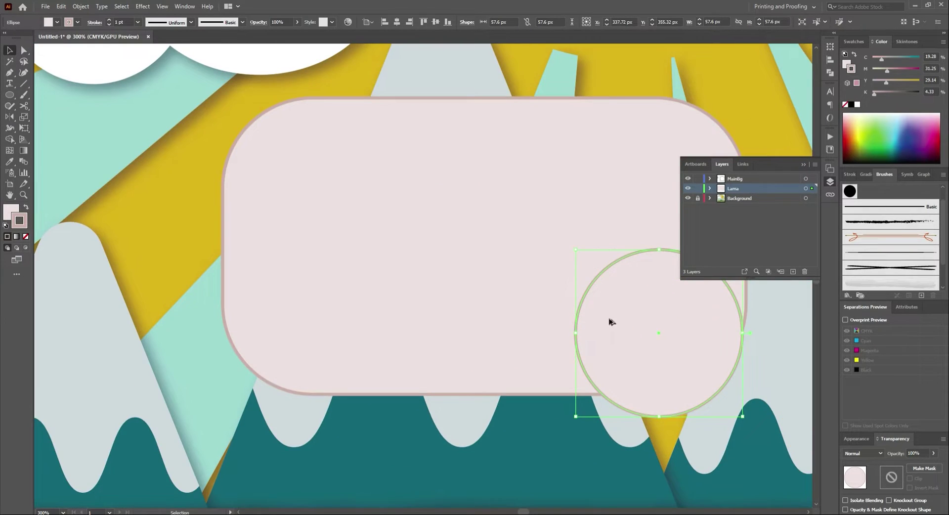
scroll(432, 299, right, 3)
drag(361, 243, 410, 279)
mouse_move(441, 329)
mouse_down()
mouse_move(347, 341)
mouse_move(487, 312)
mouse_move(307, 311)
mouse_up()
key(ctrl+d)
Distribute the five circles evenly and group them.
shift+click(388, 346)
shift+click(423, 317)
shift+click(578, 346)
shift+click(673, 346)
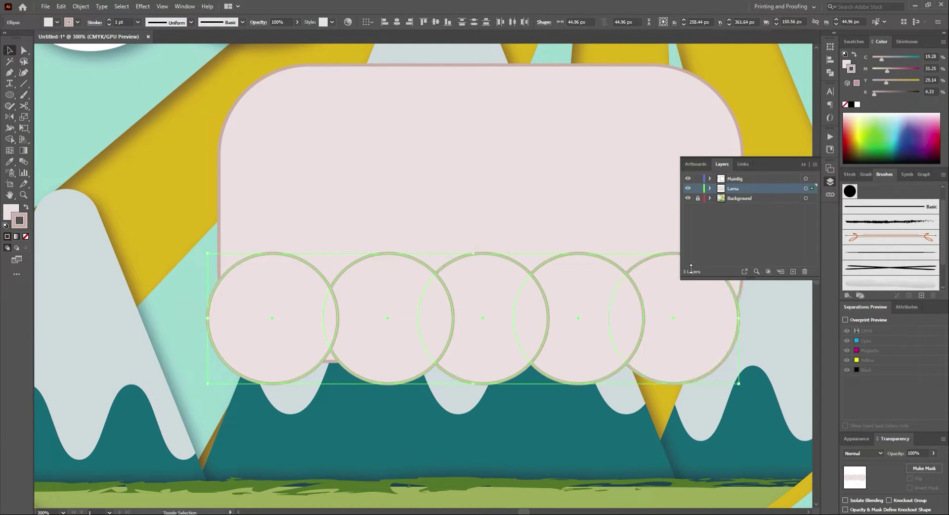
click(513, 20)
key(ctrl+g)
Scale the circle row onto the rectangle's bottom and add a copy to the left.
scroll(576, 355, right, 5)
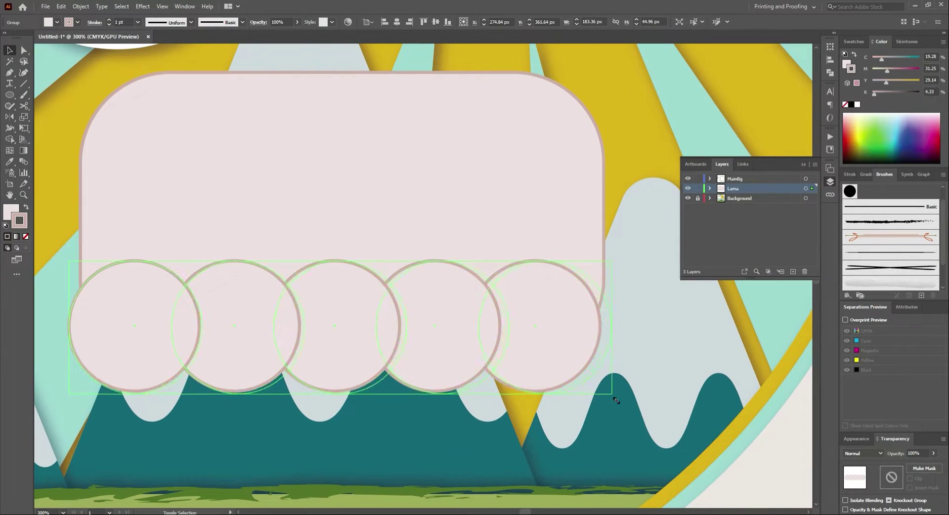
drag(247, 205, 345, 221)
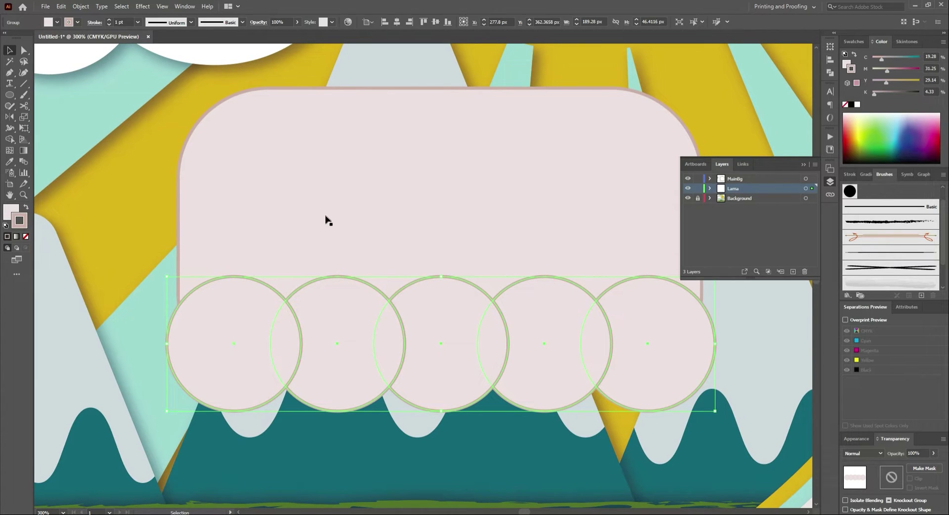
drag(166, 412, 353, 368)
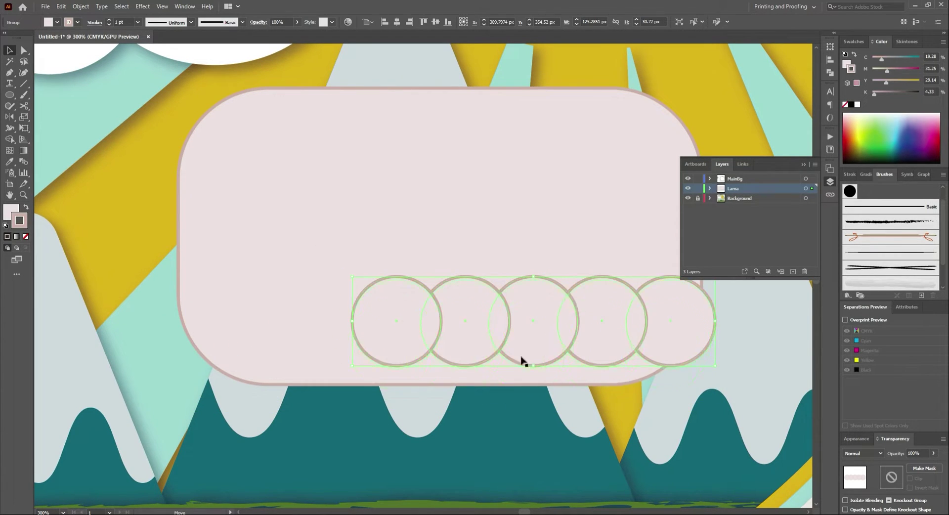
mouse_move(521, 360)
mouse_down()
mouse_move(491, 373)
mouse_move(363, 355)
mouse_up()
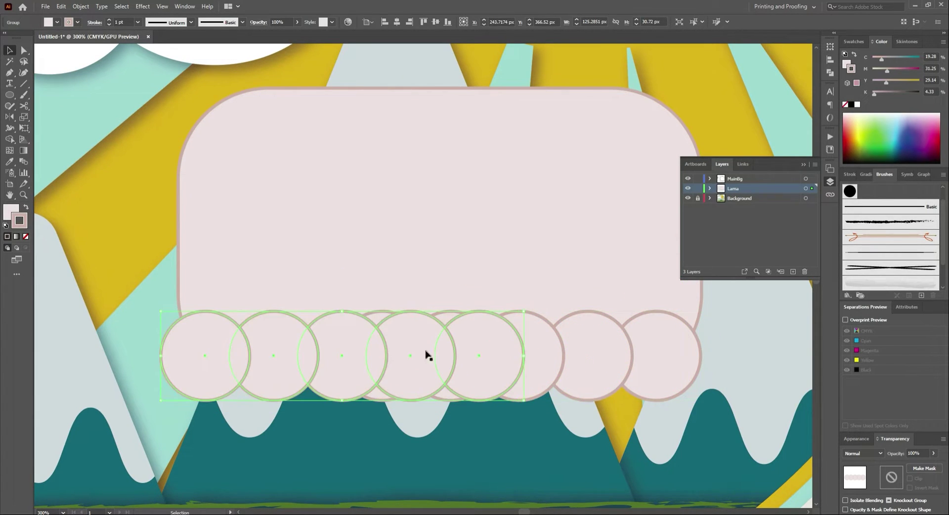
drag(623, 360, 646, 361)
Delete the pink rectangle and both circle rows.
scroll(646, 359, down, 1)
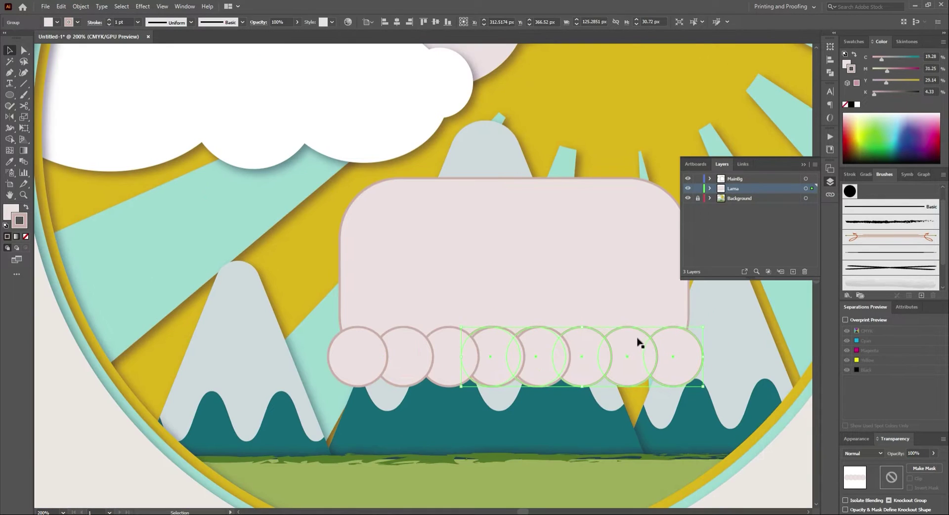
shift+click(588, 316)
key(Delete)
click(483, 360)
key(Delete)
Trace the llama outline with the Curvature tool down the neck, across the back and hindquarters.
scroll(56, 142, down, 1)
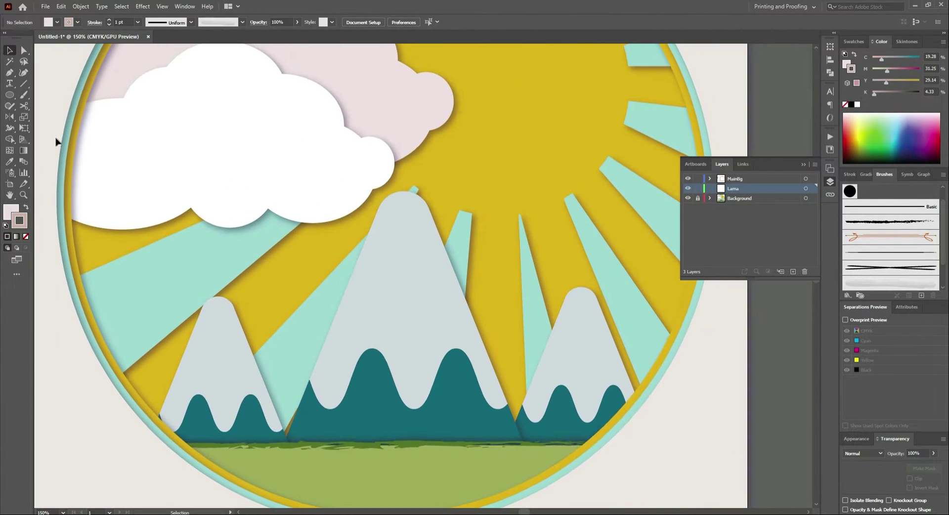
click(25, 74)
click(326, 78)
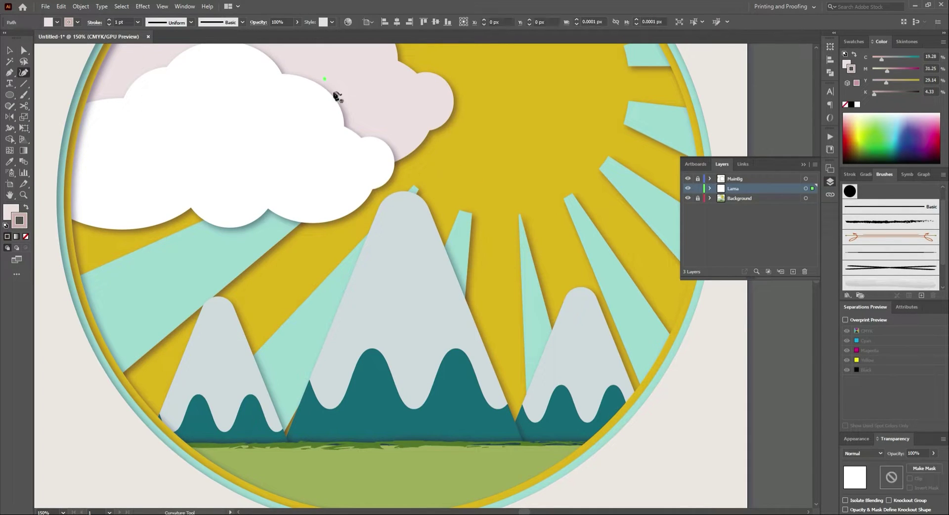
click(336, 147)
click(325, 195)
click(311, 247)
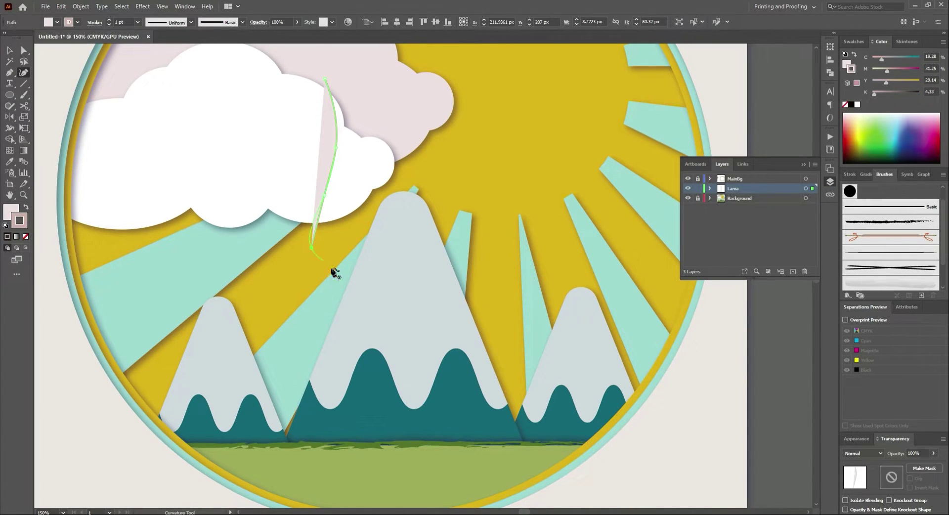
click(339, 264)
click(441, 265)
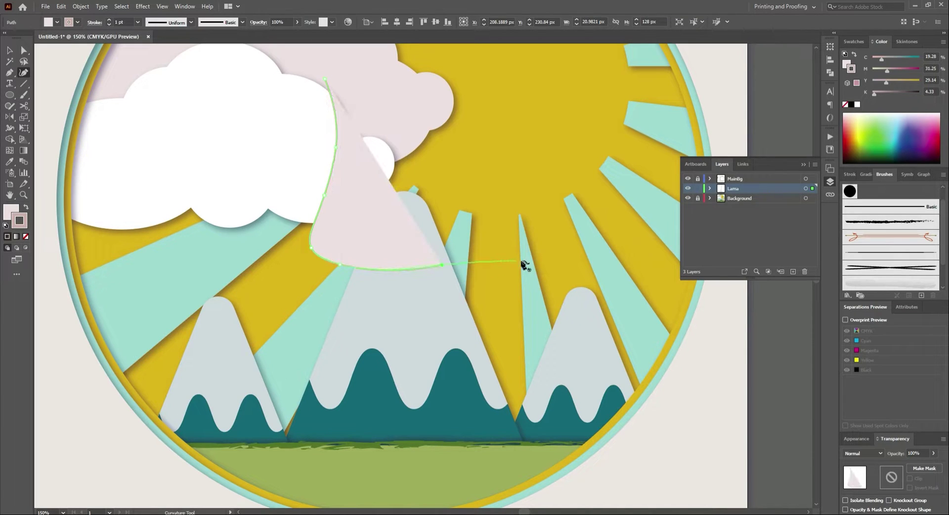
click(525, 261)
click(542, 267)
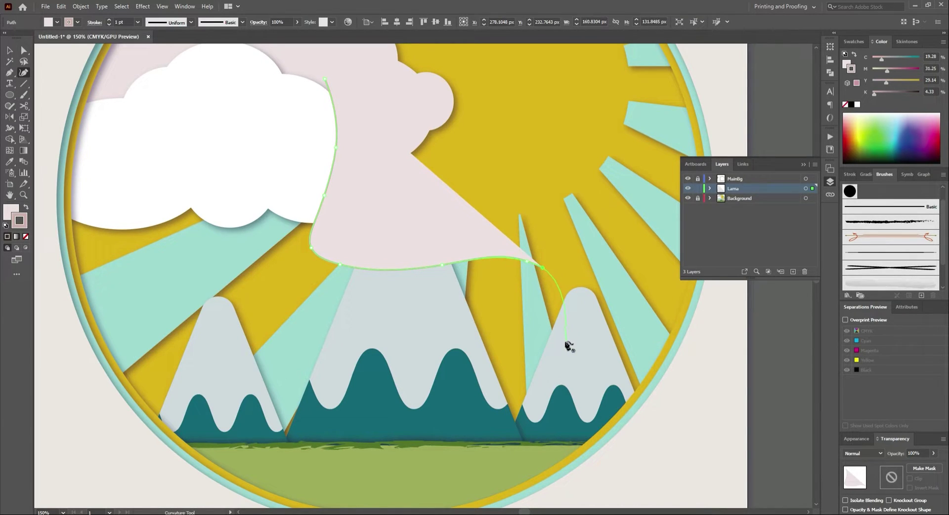
click(554, 371)
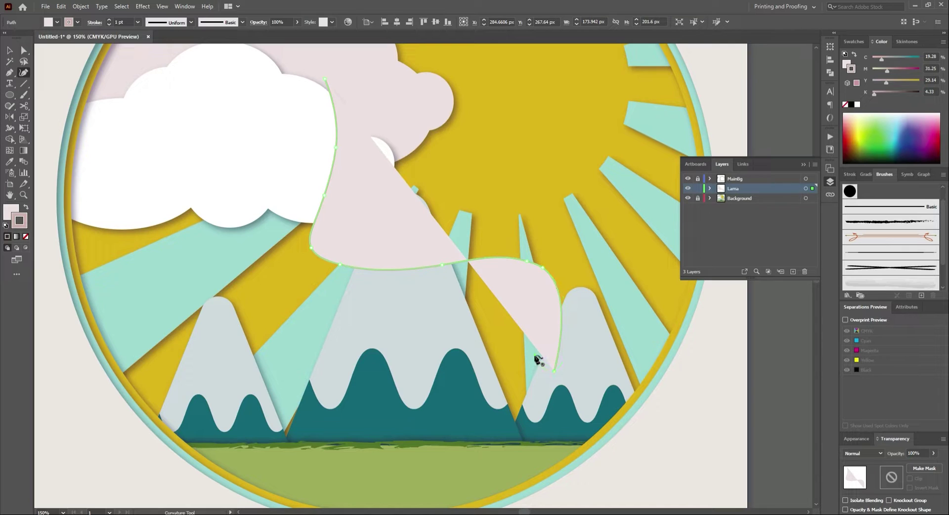
Trace the wavy fringe along the llama's belly from right to left.
click(534, 356)
click(518, 370)
click(502, 355)
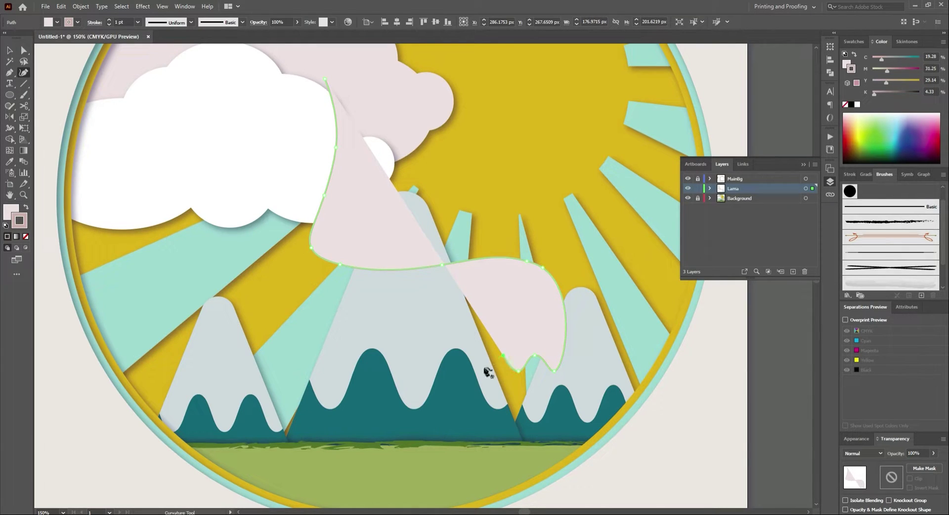
click(486, 371)
click(469, 355)
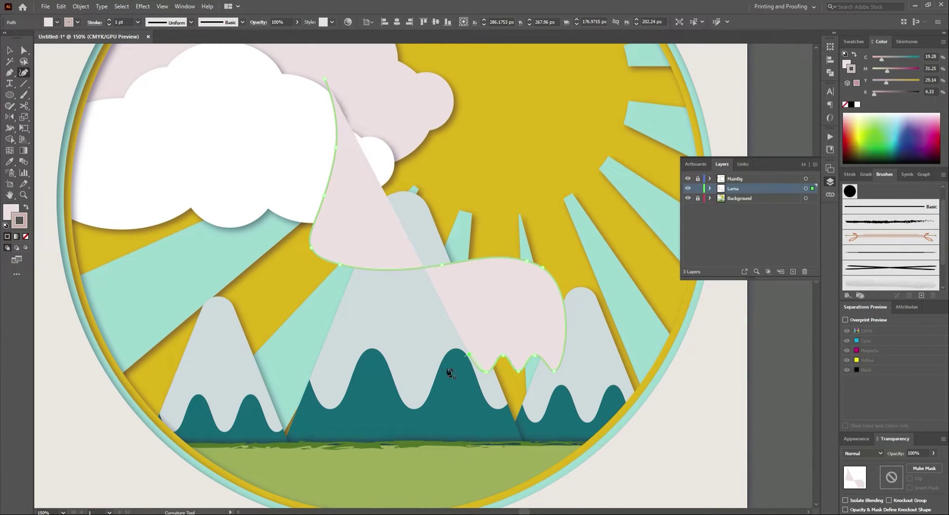
click(452, 373)
click(435, 357)
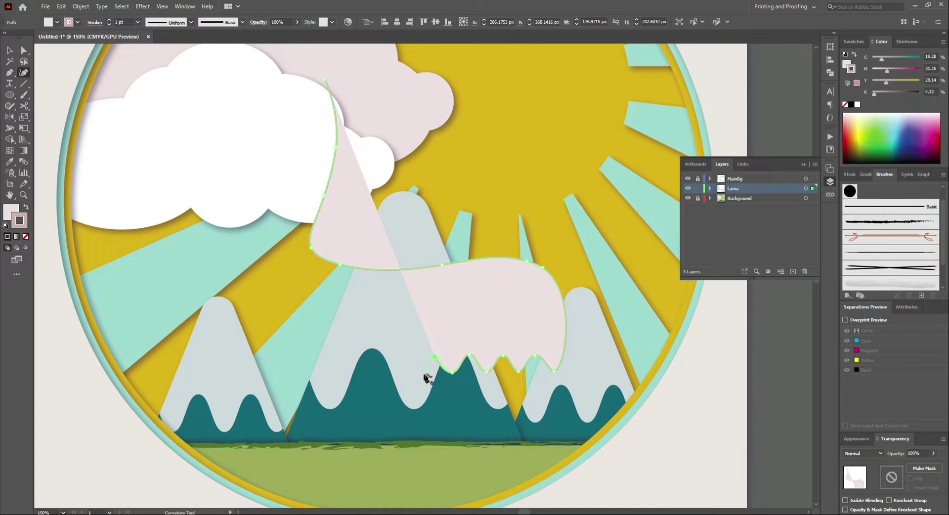
click(403, 359)
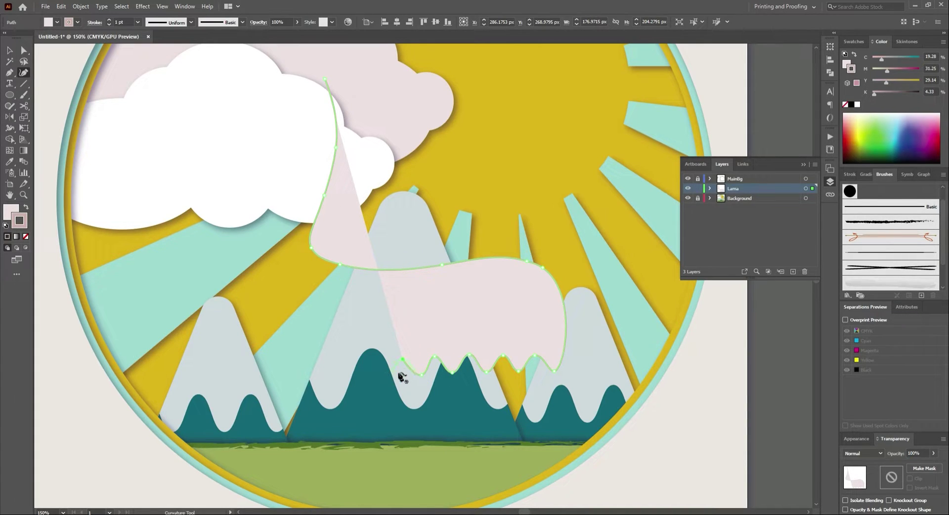
click(395, 371)
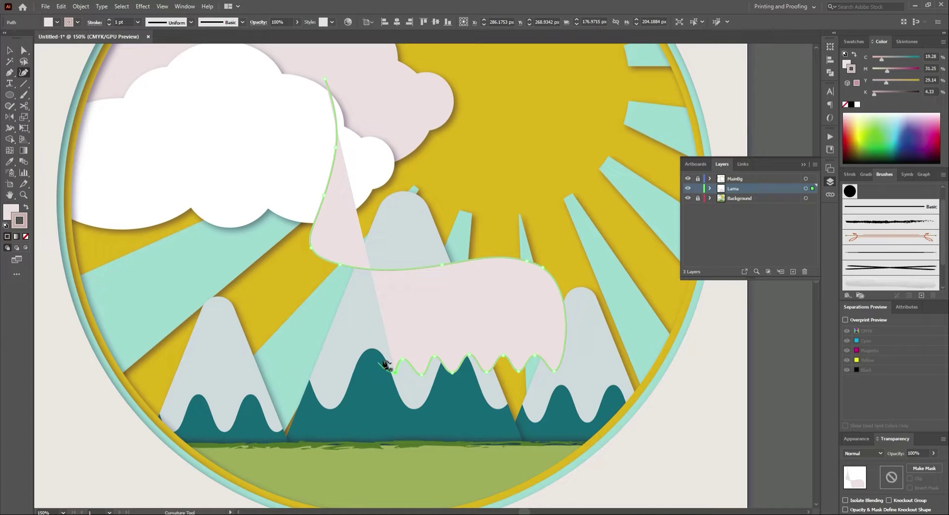
click(381, 361)
click(369, 374)
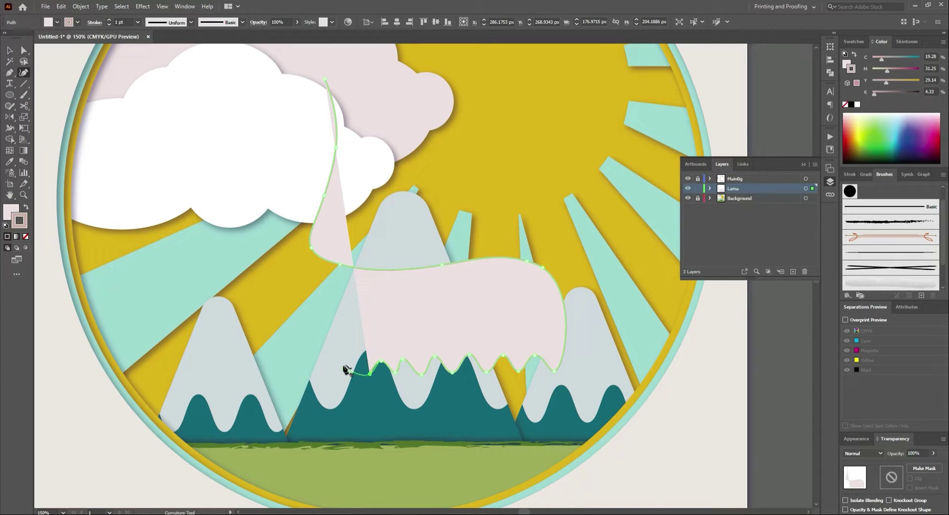
click(343, 366)
click(321, 381)
click(301, 364)
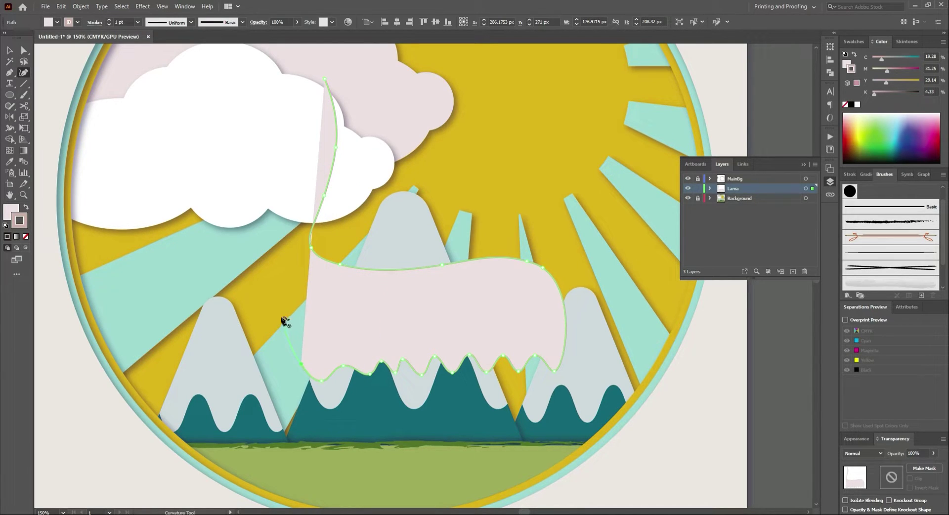
Shape the neck's left side and rounded head, then close the outline.
click(271, 269)
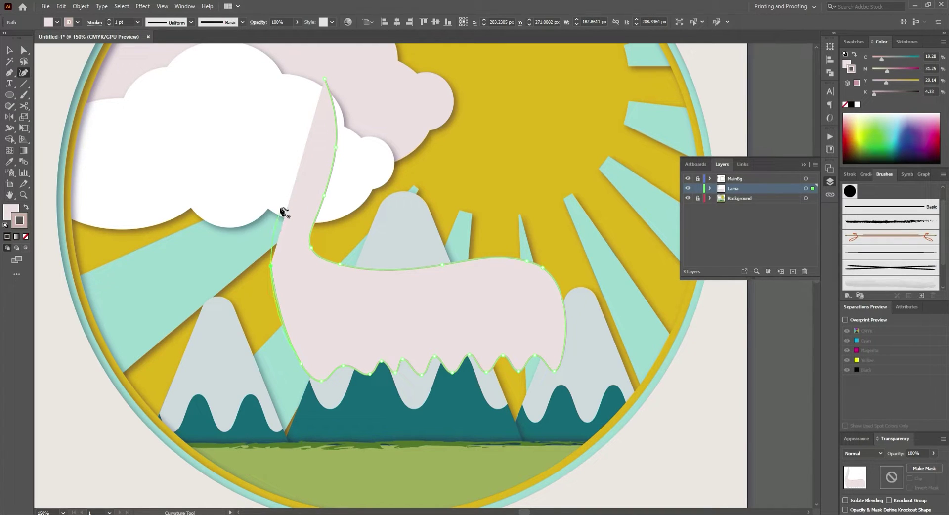
click(296, 164)
click(282, 160)
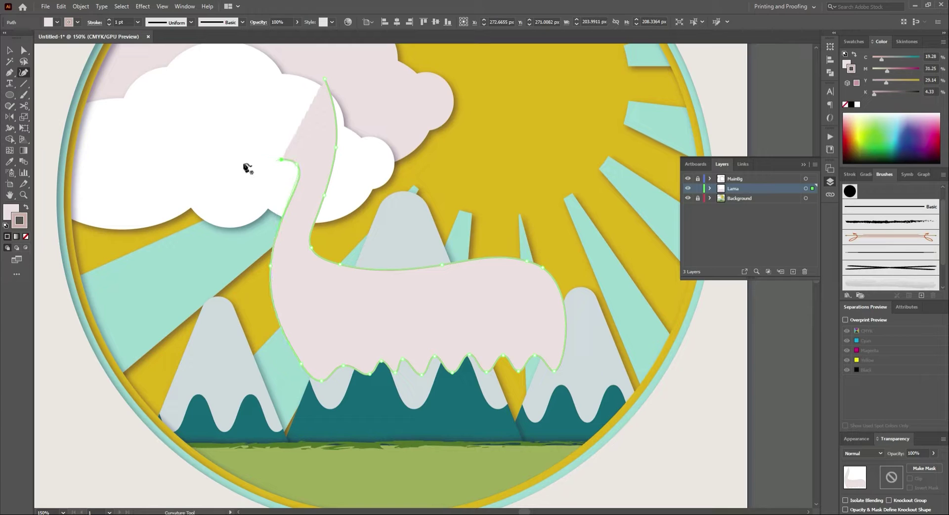
click(229, 113)
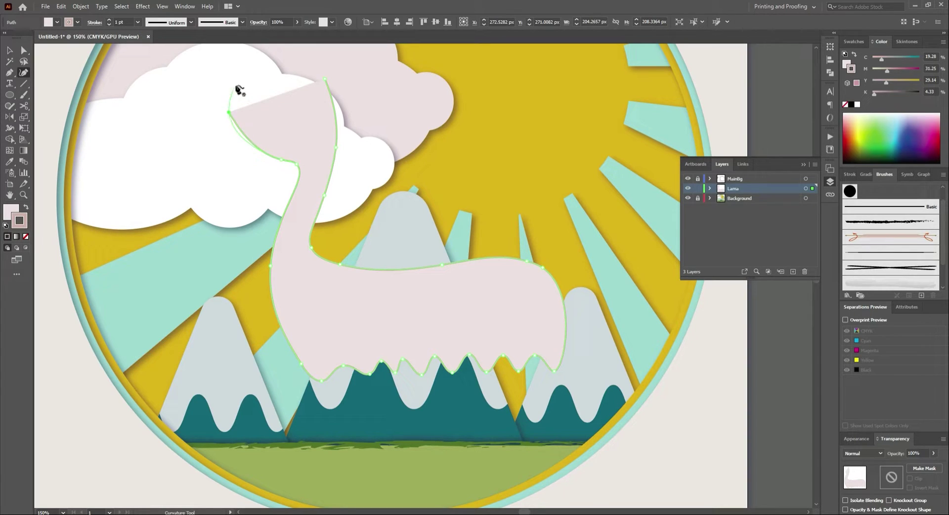
click(235, 85)
click(325, 78)
click(9, 50)
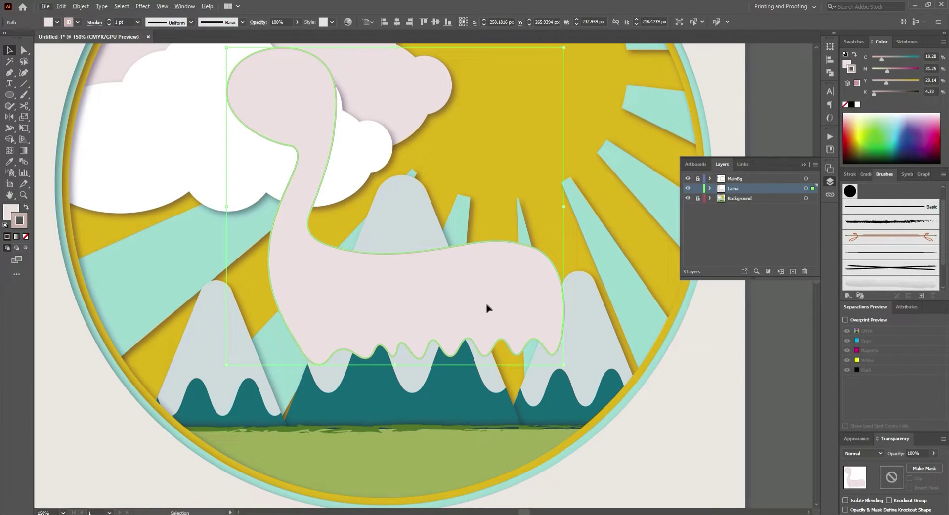
Copy the llama about 35 px lower, cut away its head with an ellipse, and widen the body.
drag(487, 308, 486, 324)
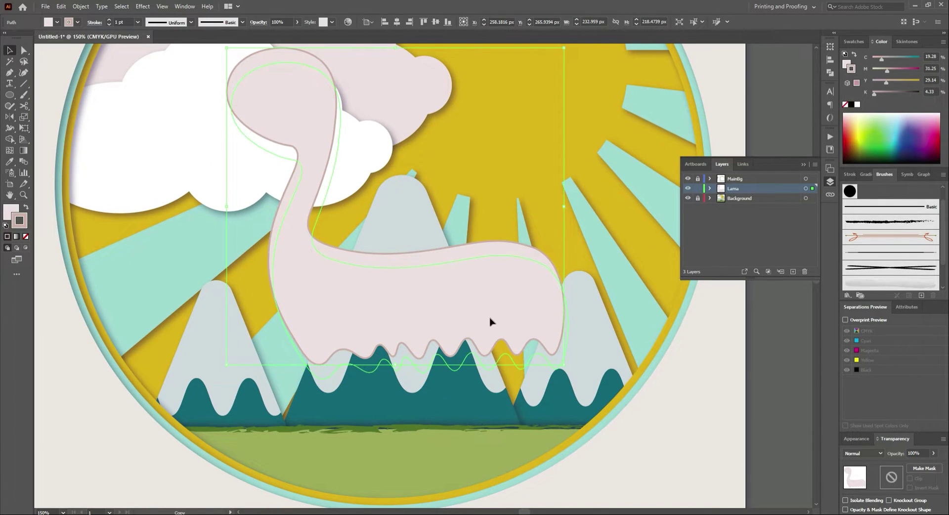
drag(487, 324, 488, 324)
key(l)
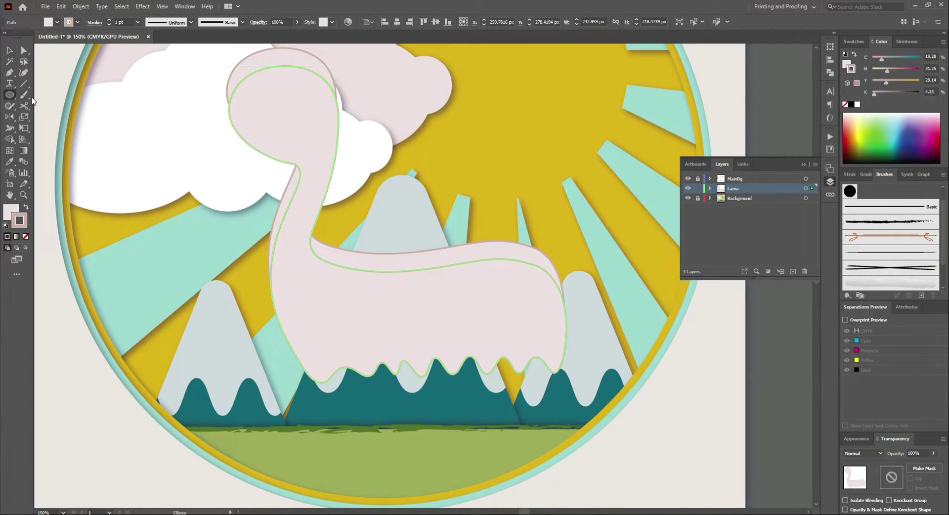
drag(175, 58, 392, 251)
shift+click(399, 295)
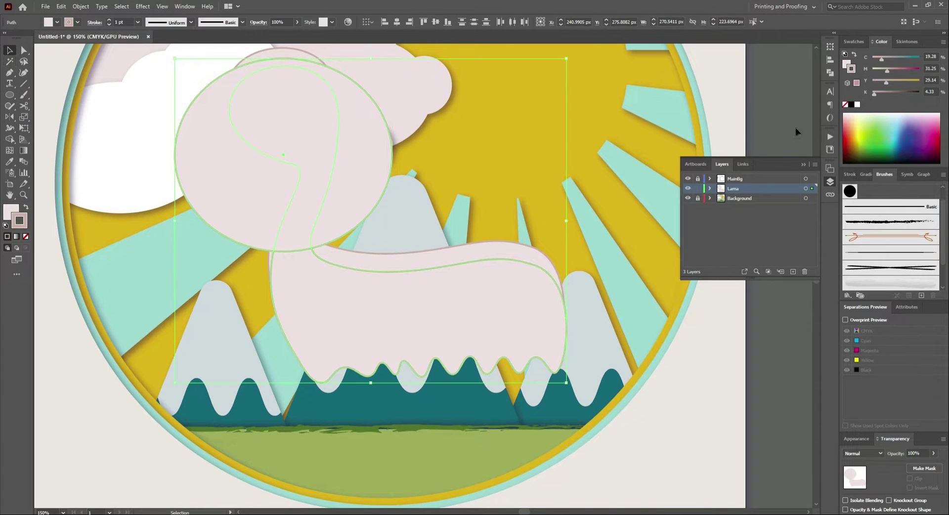
click(829, 73)
click(737, 69)
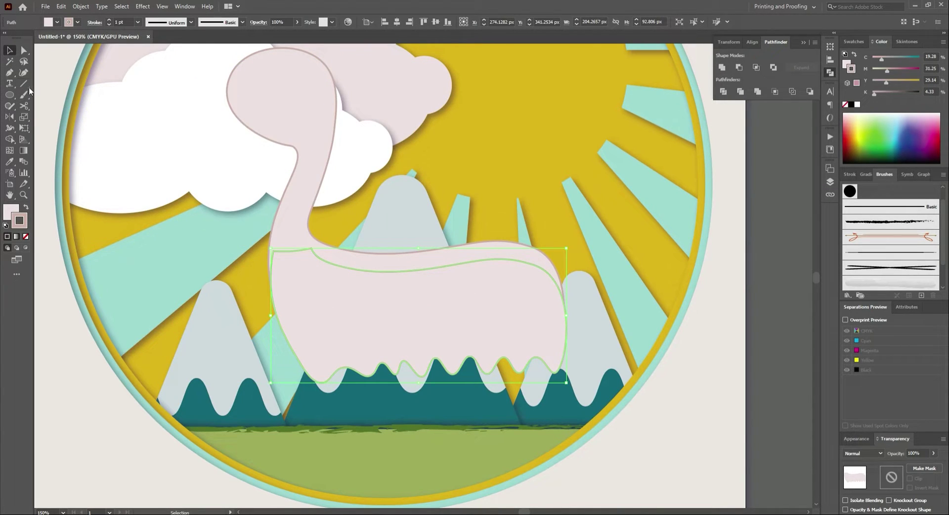
drag(271, 384, 268, 389)
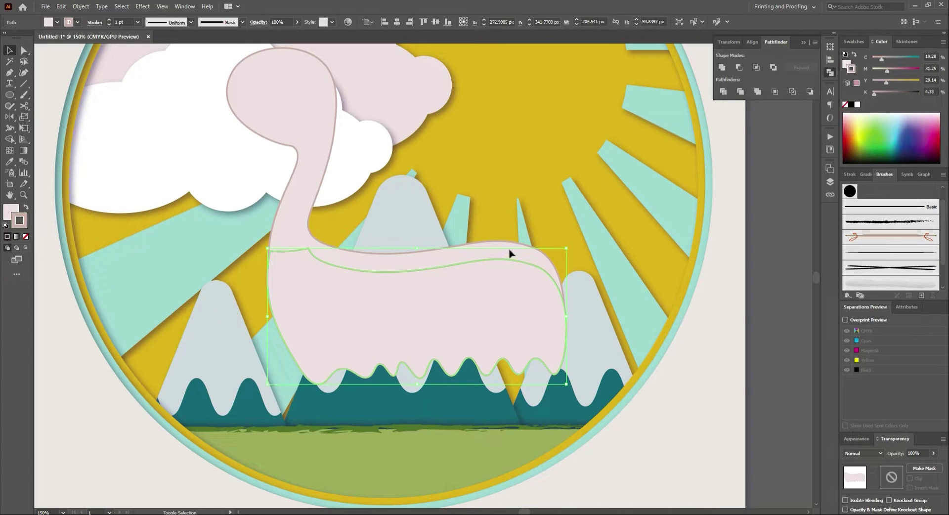
key(ctrl+minus)
key(ctrl+minus)
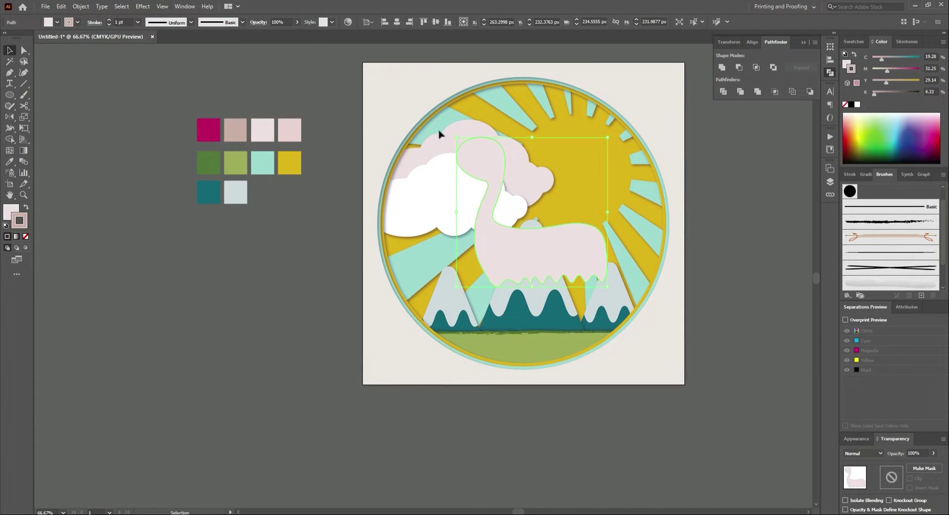
Try dragging a head anchor up with Direct Selection, then undo it.
key(a)
key(ctrl+plus)
key(ctrl+plus)
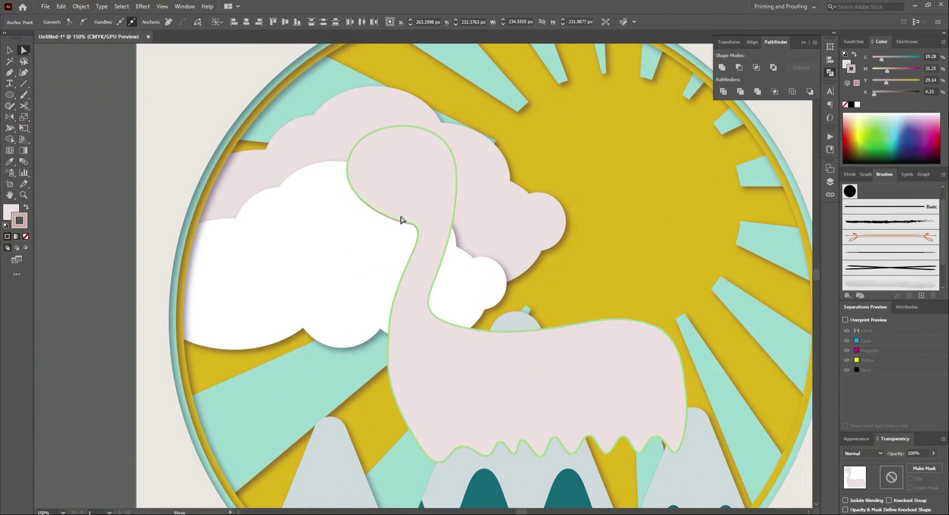
click(391, 203)
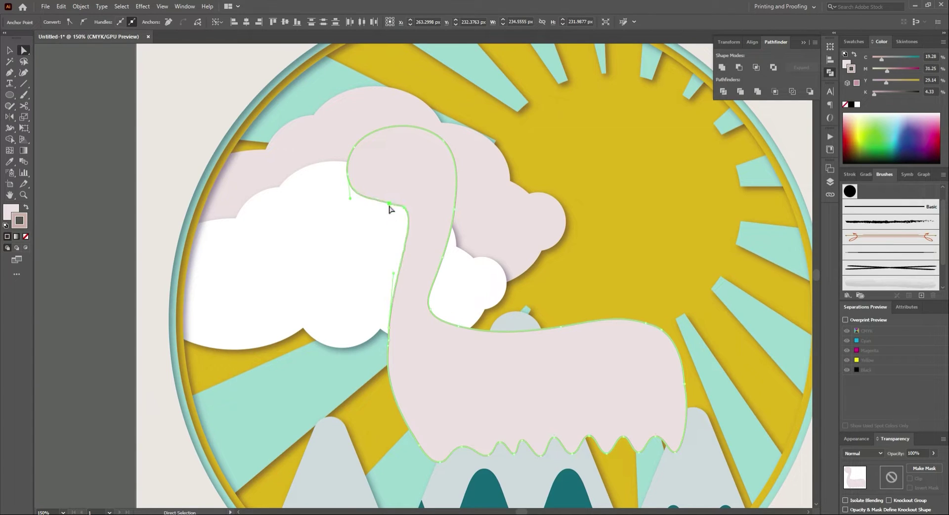
click(345, 163)
drag(360, 140, 377, 115)
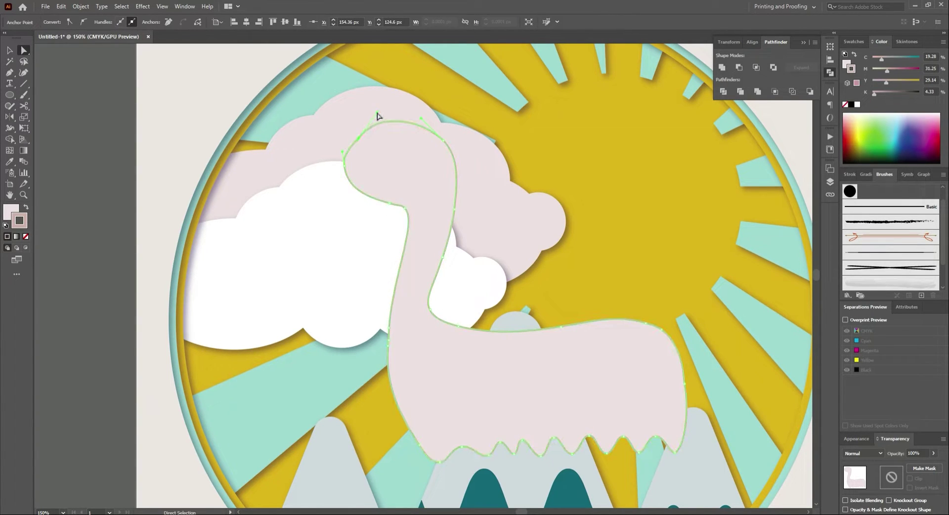
key(ctrl+z)
Reselect the llama, swap its fill and outline colours and back, then zoom out.
click(98, 107)
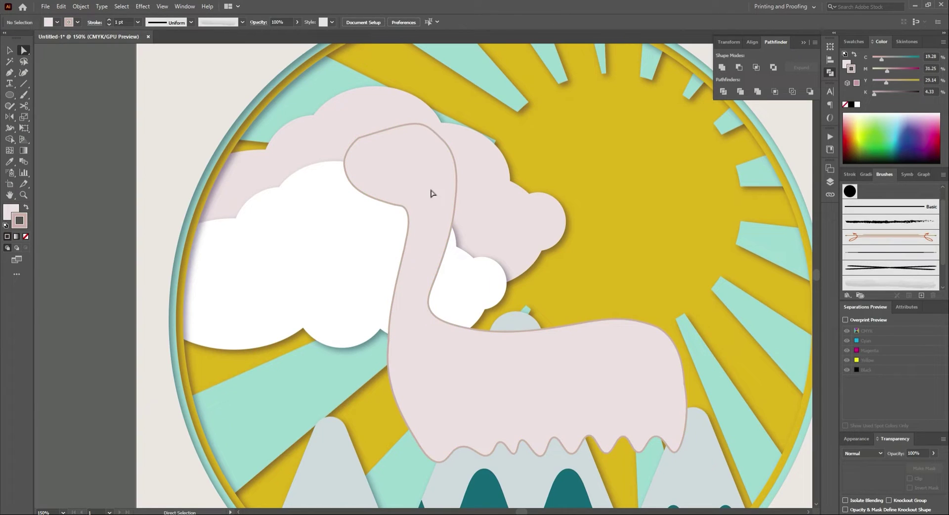
click(430, 198)
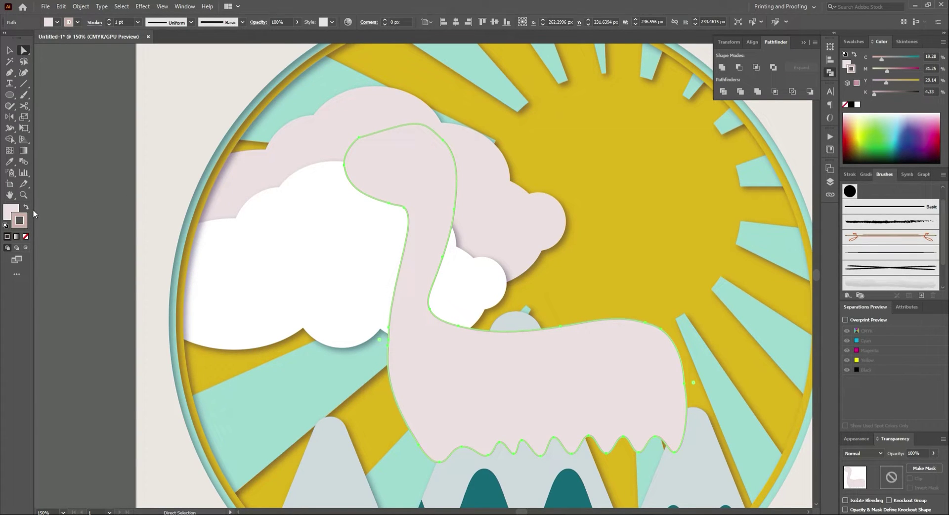
click(27, 207)
click(27, 207)
key(ctrl+minus)
key(ctrl+minus)
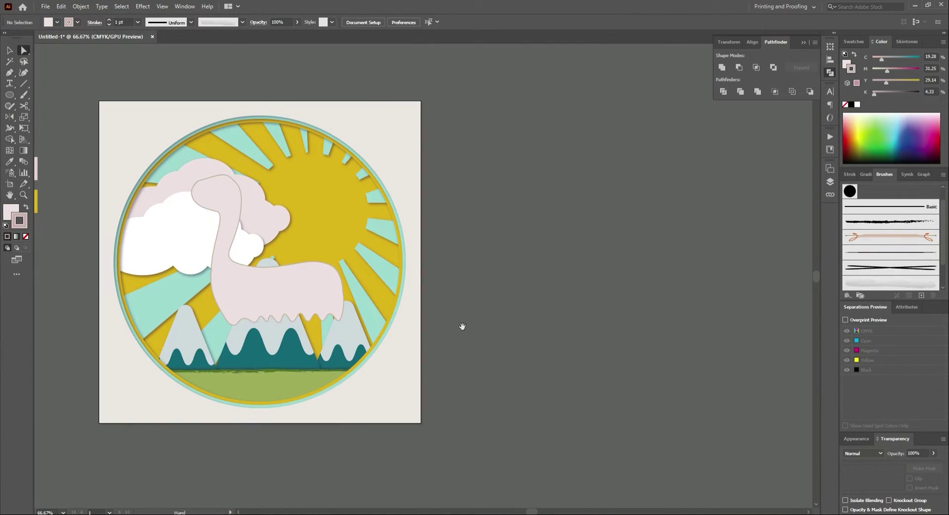
drag(462, 326, 553, 296)
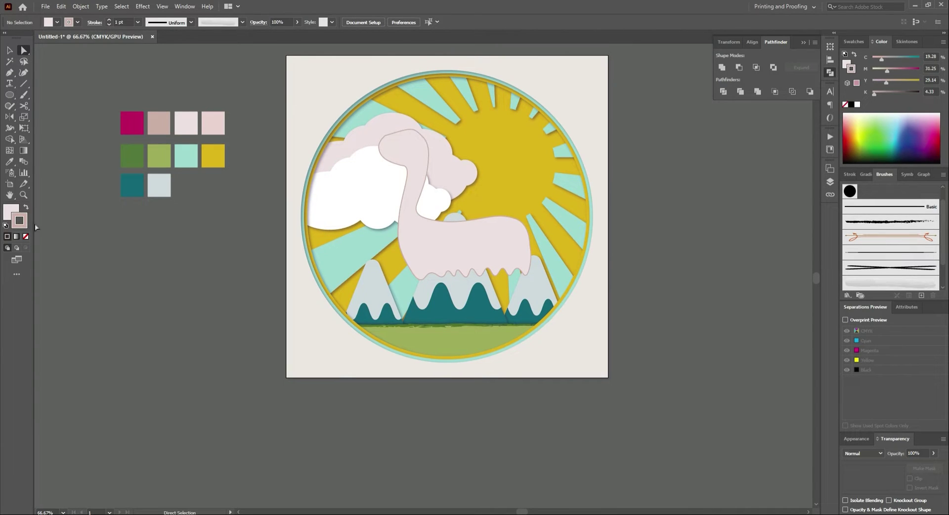
Draw a small circle on the llama's body, make two overlapping copies, and unite all three.
alt+scroll(466, 246, up, 2)
alt+scroll(457, 231, up, 1)
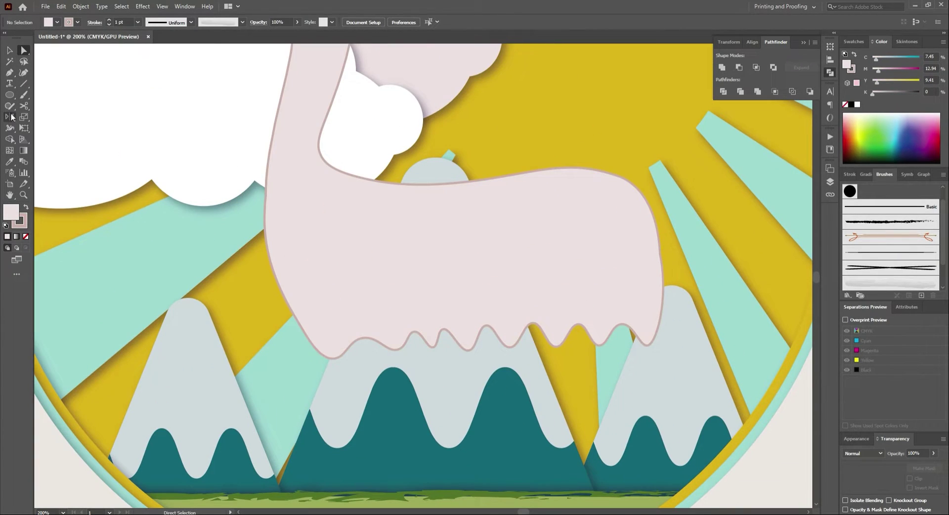
click(10, 96)
drag(334, 247, 338, 259)
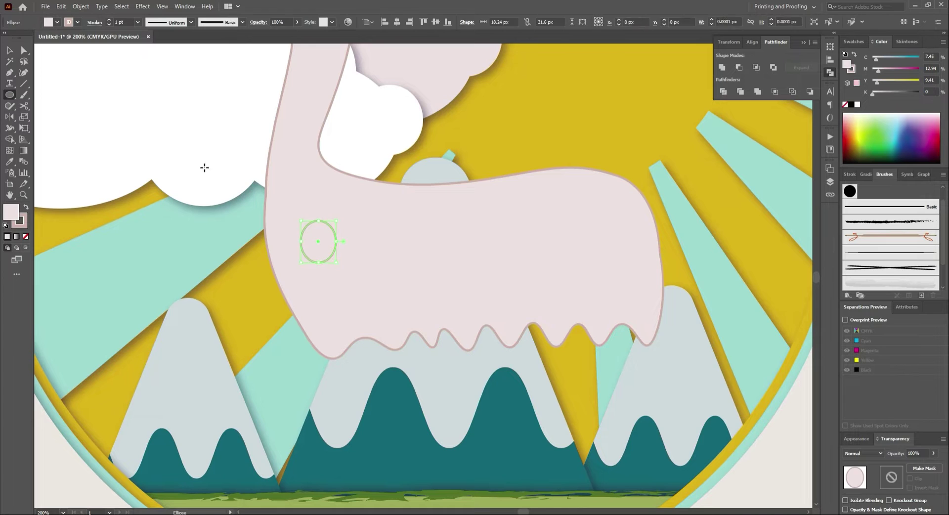
key(v)
alt+scroll(377, 248, up, 1)
alt+scroll(324, 271, up, 1)
alt+drag(285, 273, 403, 271)
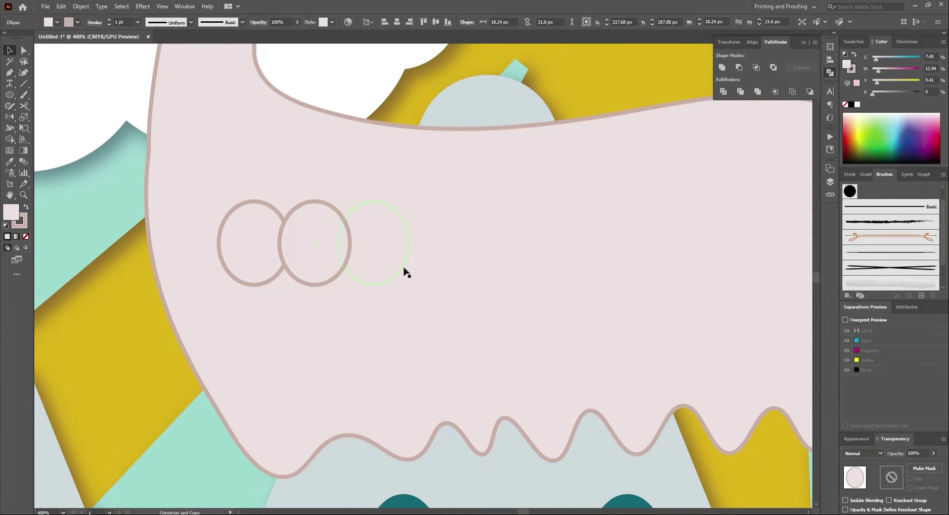
shift+click(307, 260)
shift+click(247, 260)
click(722, 67)
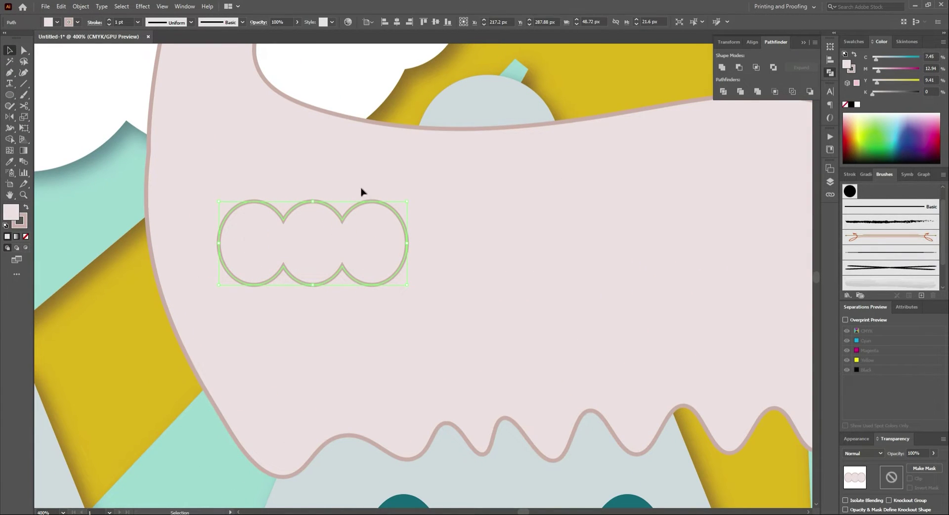
Delete the top anchors of the merged outline to leave a stroked scalloped curve.
click(22, 49)
click(281, 220)
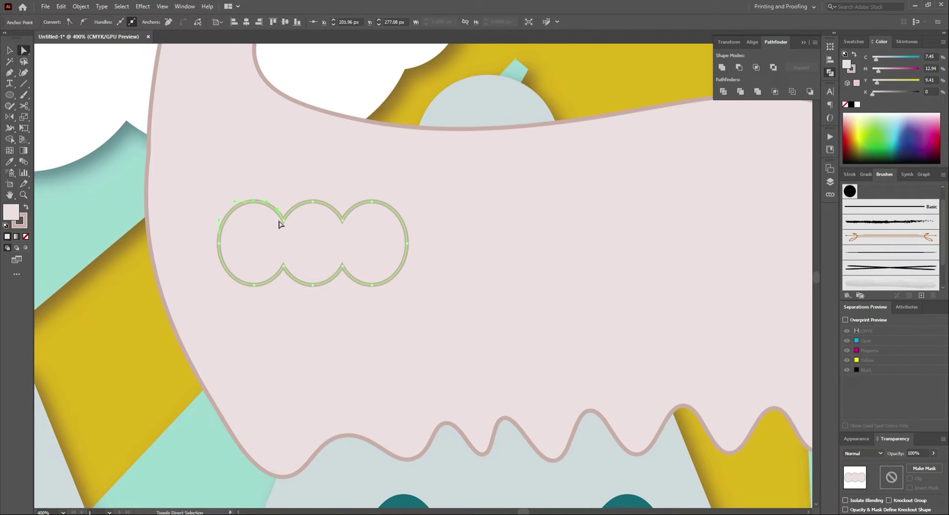
key(Delete)
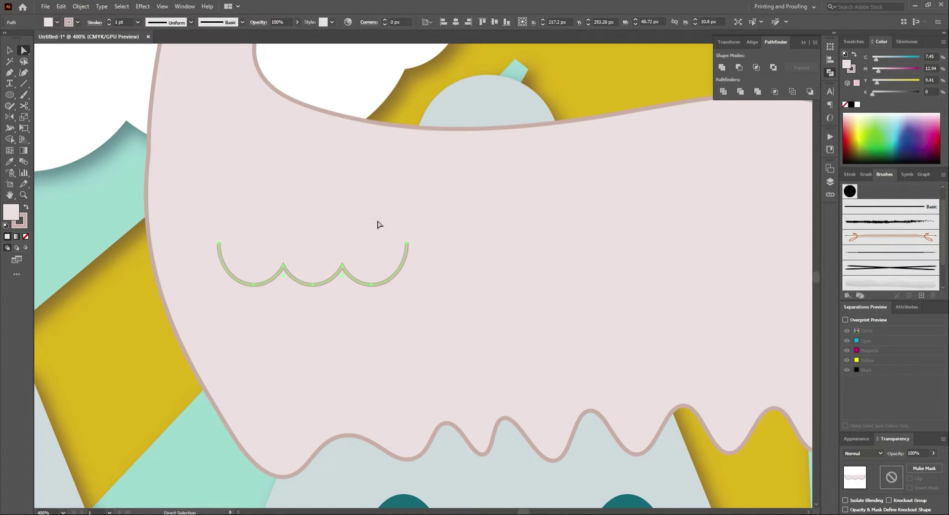
click(9, 50)
click(81, 6)
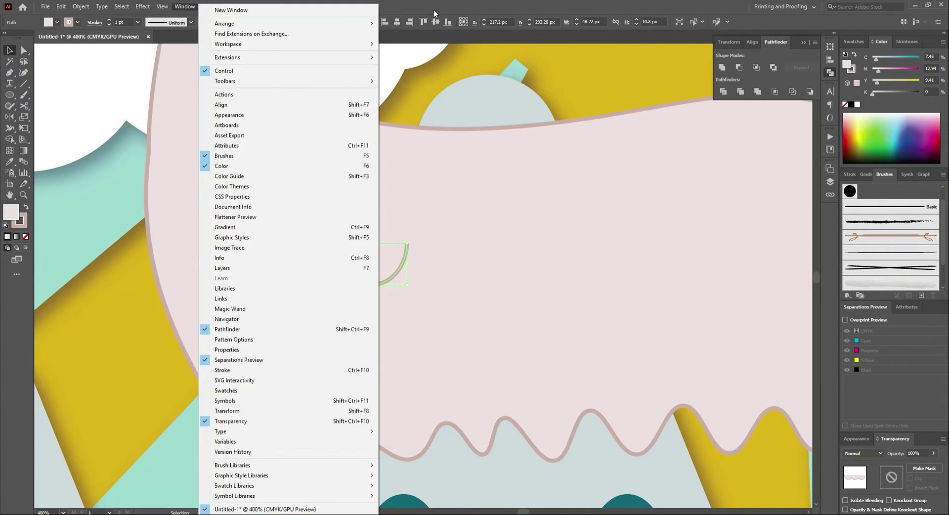
key(Escape)
click(92, 22)
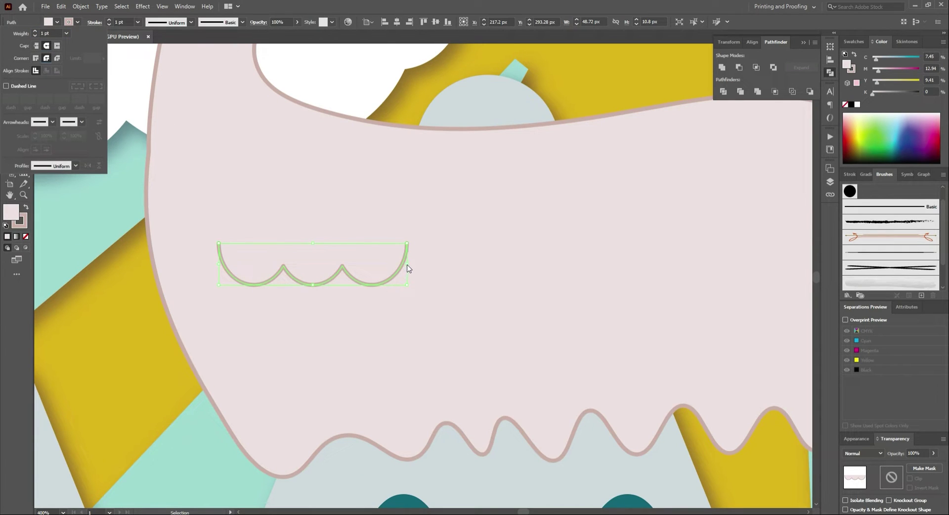
Shrink the scallop and place copies lower and up-left on the body.
drag(406, 285, 349, 276)
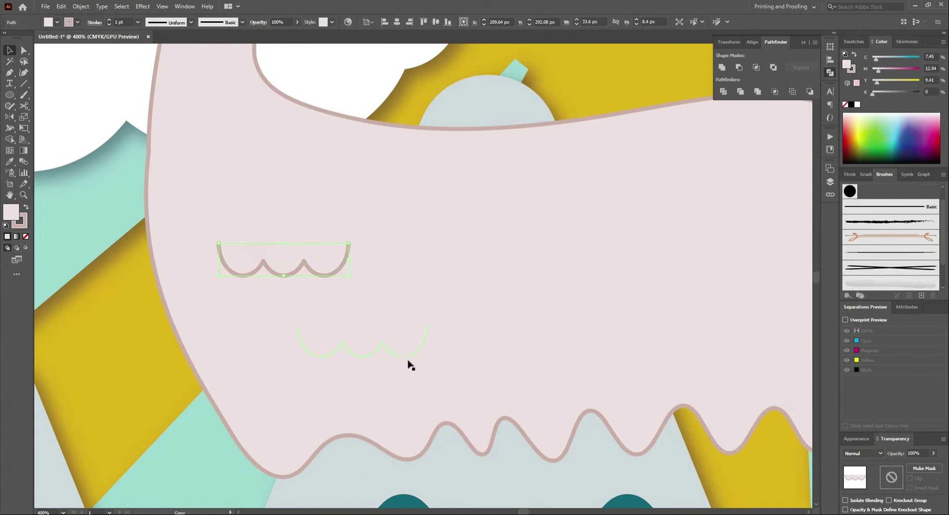
drag(408, 365, 408, 367)
mouse_move(339, 276)
mouse_down()
mouse_move(309, 173)
mouse_move(275, 153)
mouse_up()
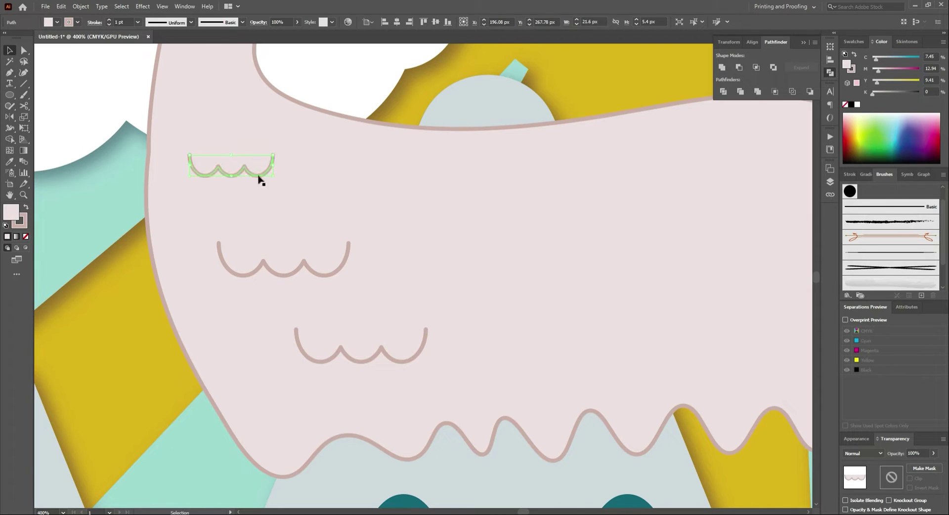
shift+click(303, 275)
click(302, 276)
click(348, 273)
click(348, 274)
shift+click(260, 174)
Copy scallops across the body's left, right, upper and lower areas, then view the whole artboard.
drag(260, 174, 428, 195)
drag(265, 261, 268, 256)
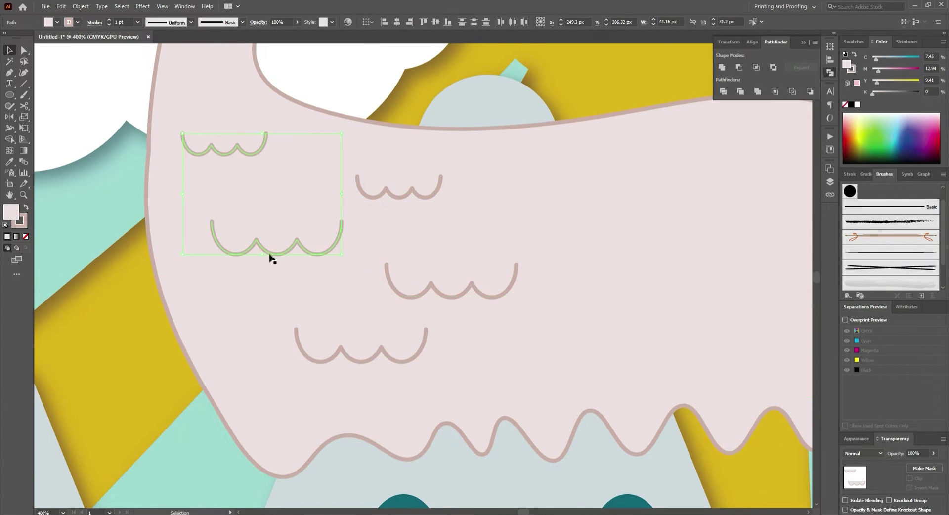
scroll(272, 237, right, 5)
drag(220, 187, 660, 349)
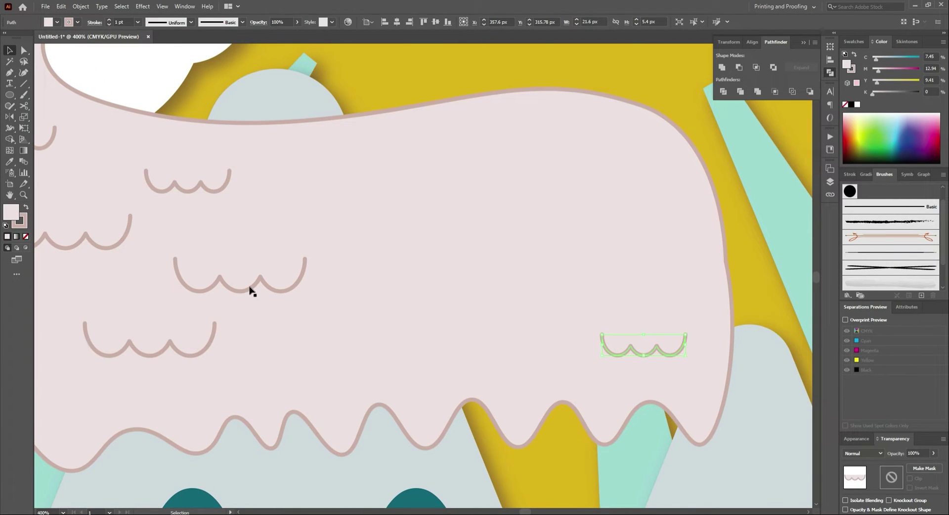
drag(459, 271, 604, 218)
drag(429, 340, 463, 351)
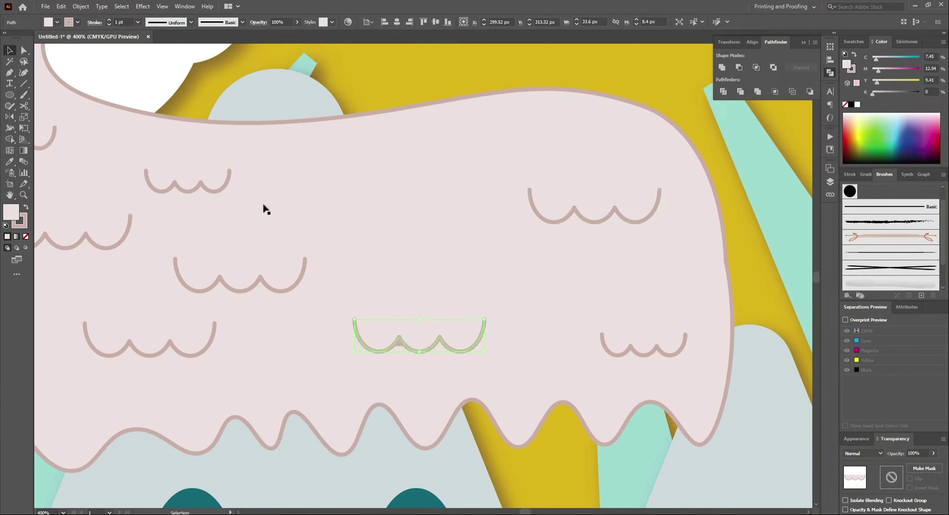
scroll(448, 221, down, 4)
scroll(474, 264, down, 2)
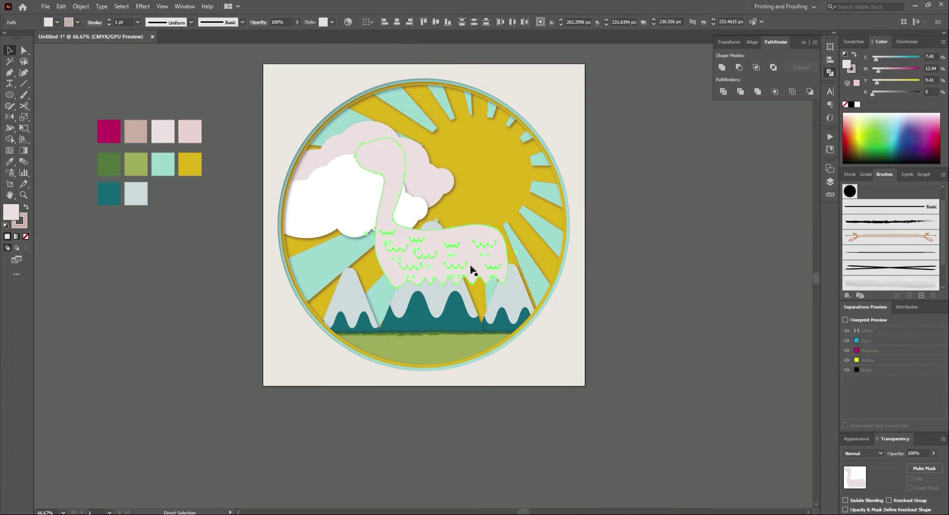
click(646, 244)
Draw three tilted, overlapping ellipses for the tail and unite them into one shape.
click(9, 95)
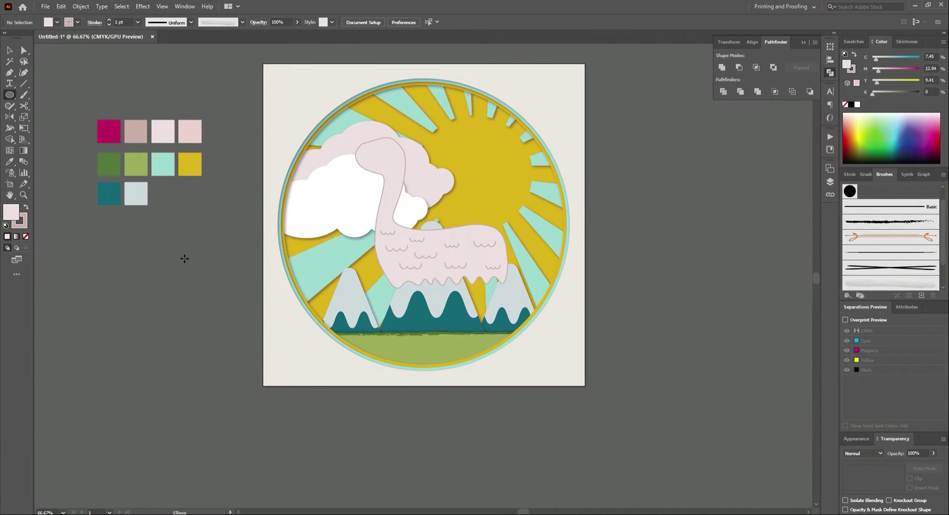
drag(184, 258, 197, 302)
key(a)
scroll(247, 316, up, 1)
scroll(247, 316, up, 1)
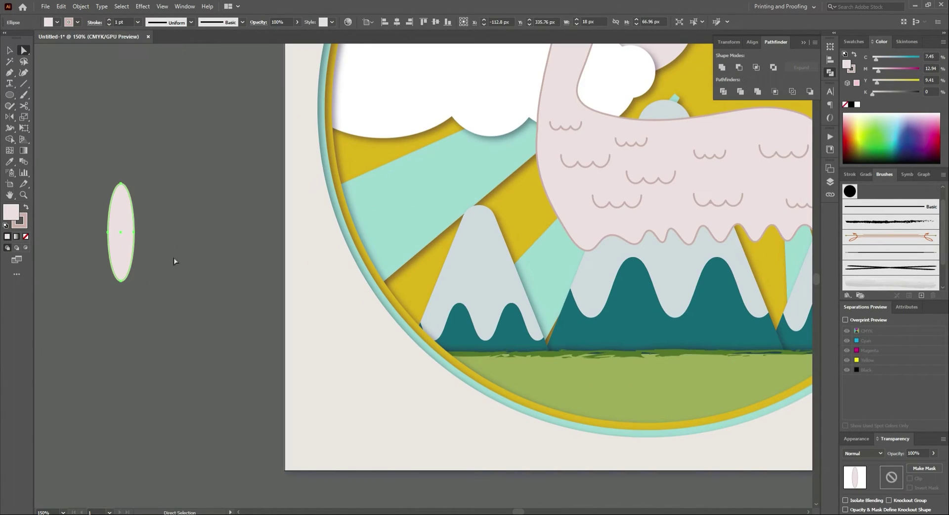
drag(126, 230, 150, 237)
key(v)
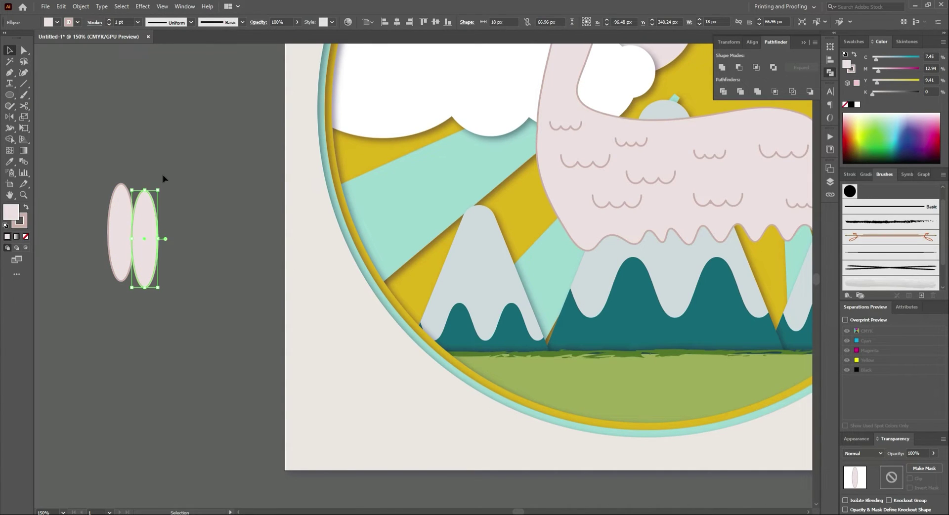
drag(144, 196, 163, 213)
mouse_move(144, 247)
mouse_down()
mouse_move(129, 250)
mouse_move(149, 250)
mouse_up()
drag(155, 203, 158, 230)
click(191, 220)
mouse_move(66, 316)
mouse_down()
mouse_move(173, 170)
mouse_move(186, 194)
mouse_move(479, 147)
mouse_up()
click(721, 67)
Send the tail behind the body, unite them, and keep the wool scallops in front.
key(ctrl+minus)
key(ctrl+minus)
key(ctrl+plus)
key(ctrl+plus)
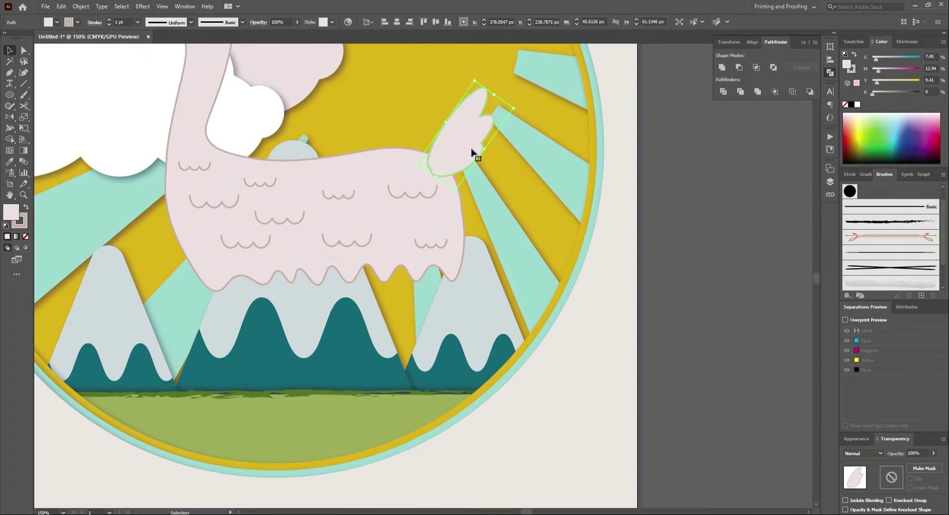
shift+click(415, 168)
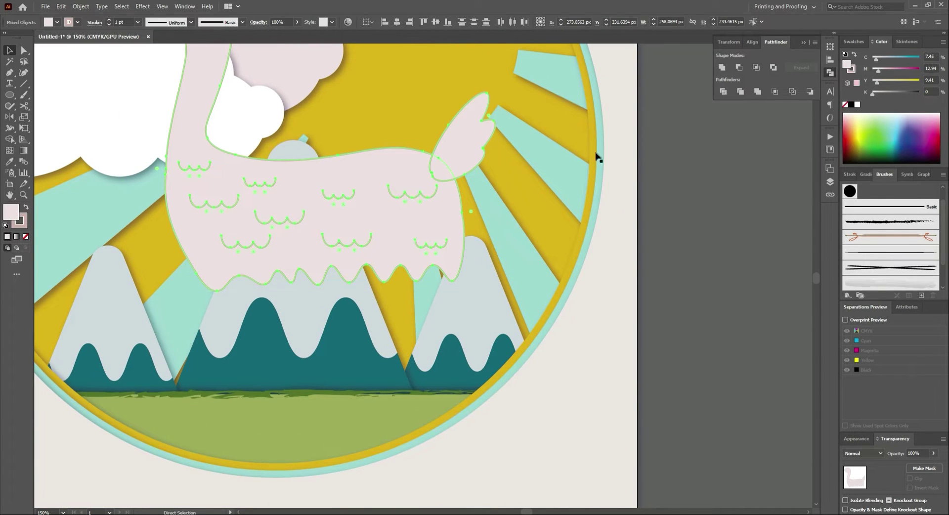
click(456, 154)
key(ctrl+bracketleft)
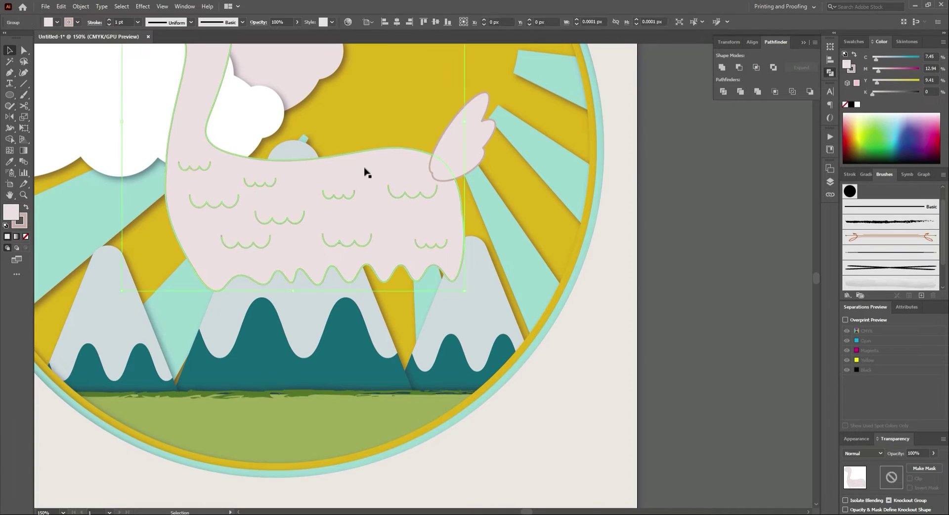
click(437, 170)
shift+click(435, 154)
click(721, 68)
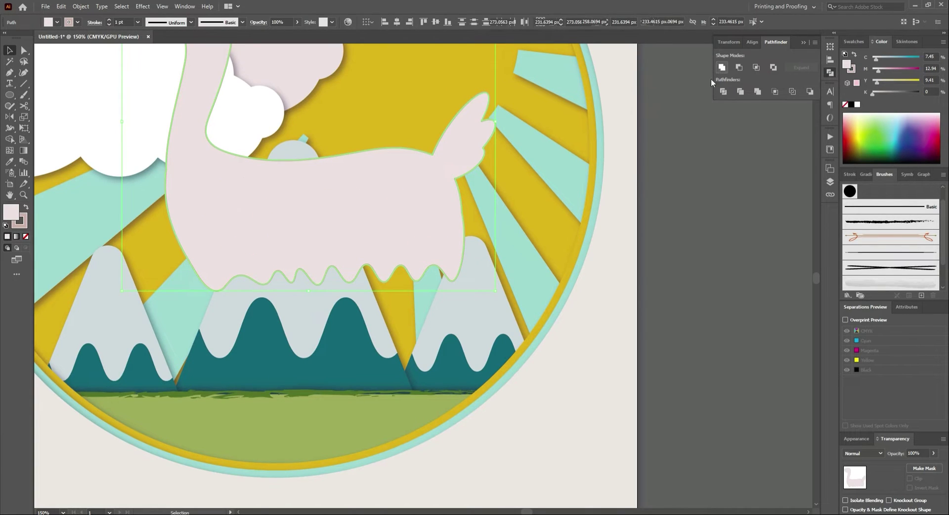
key(ctrl+bracketleft)
key(ctrl+minus)
key(ctrl+minus)
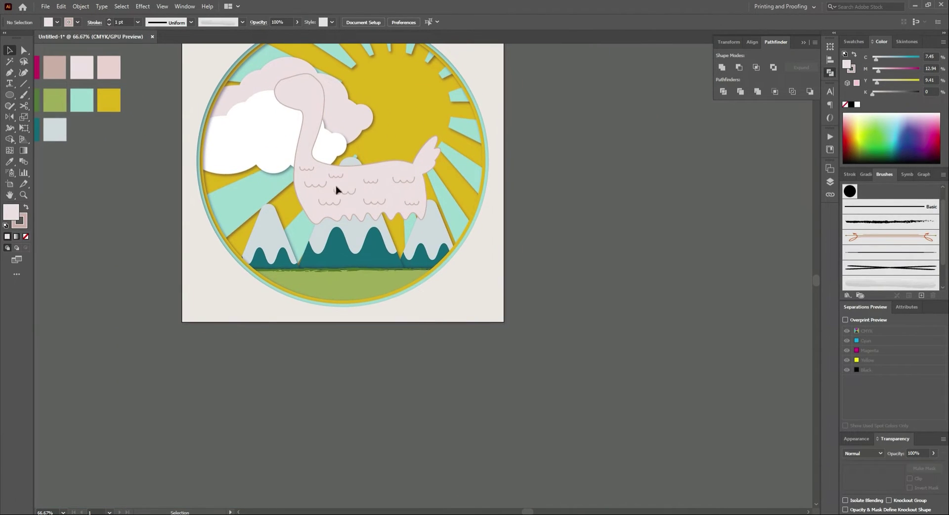
click(354, 180)
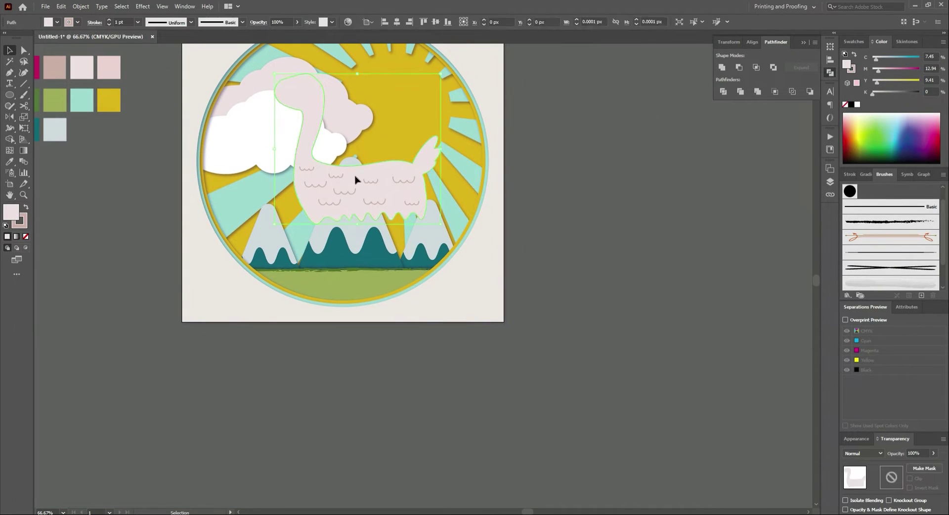
Draw a row of five circles along the bottom of the llama's body.
click(9, 96)
scroll(317, 212, up, 2)
scroll(313, 265, up, 1)
drag(322, 283, 258, 221)
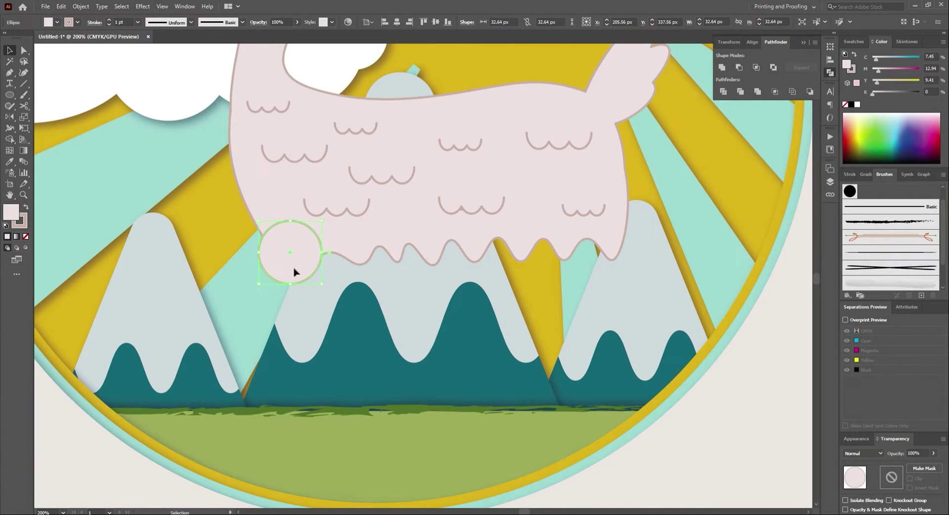
mouse_move(293, 271)
mouse_down()
mouse_move(415, 269)
mouse_move(453, 283)
mouse_move(467, 267)
mouse_up()
drag(519, 254, 509, 268)
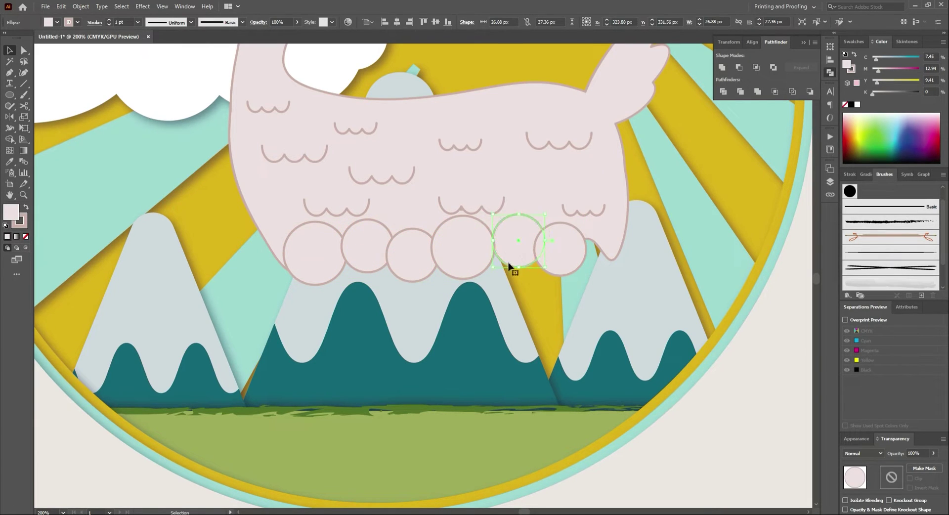
alt+drag(597, 266, 589, 257)
Select the circles with the llama body and unite them into a scalloped belly.
shift+click(560, 247)
shift+click(518, 242)
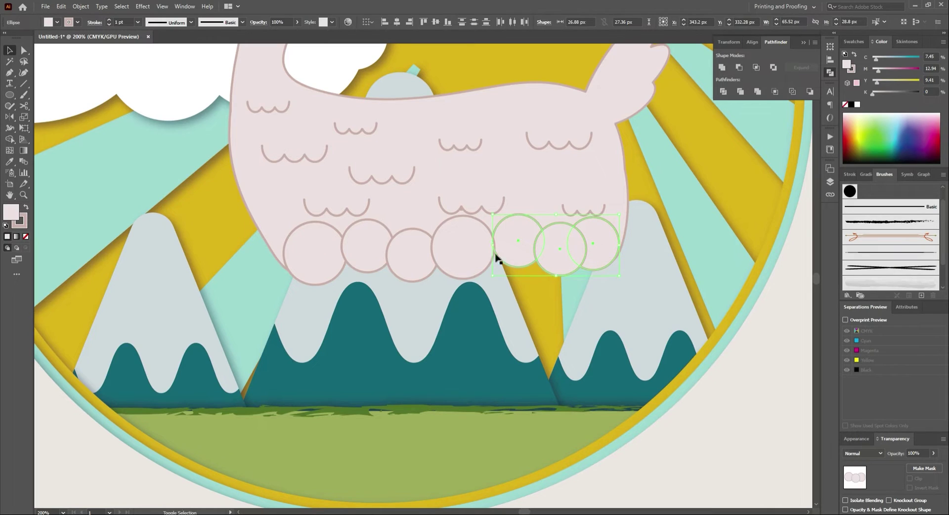
shift+click(462, 247)
shift+click(367, 245)
shift+click(260, 212)
click(722, 68)
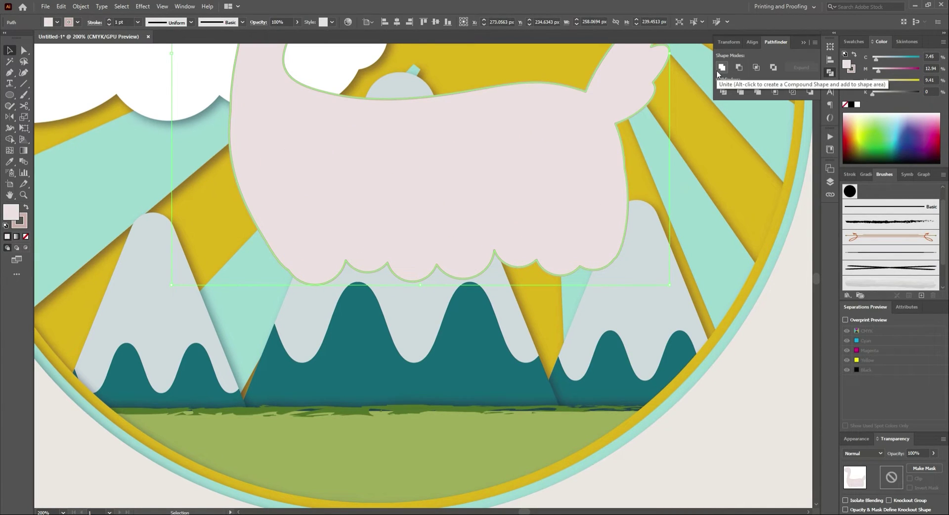
click(10, 95)
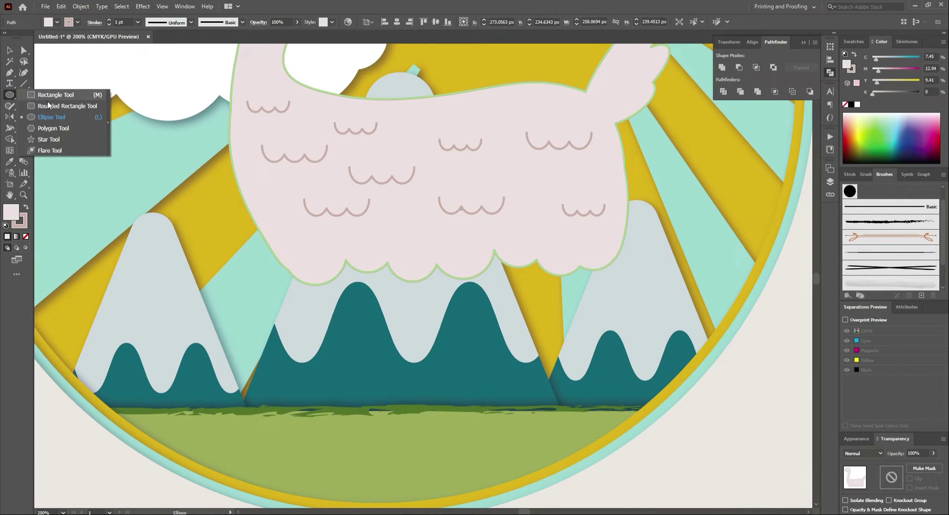
Draw tall thin leg shapes under the body and copy them into a second pair.
key(v)
mouse_move(300, 407)
mouse_down()
mouse_move(334, 252)
mouse_move(317, 197)
mouse_up()
alt+drag(321, 353, 584, 358)
shift+click(323, 356)
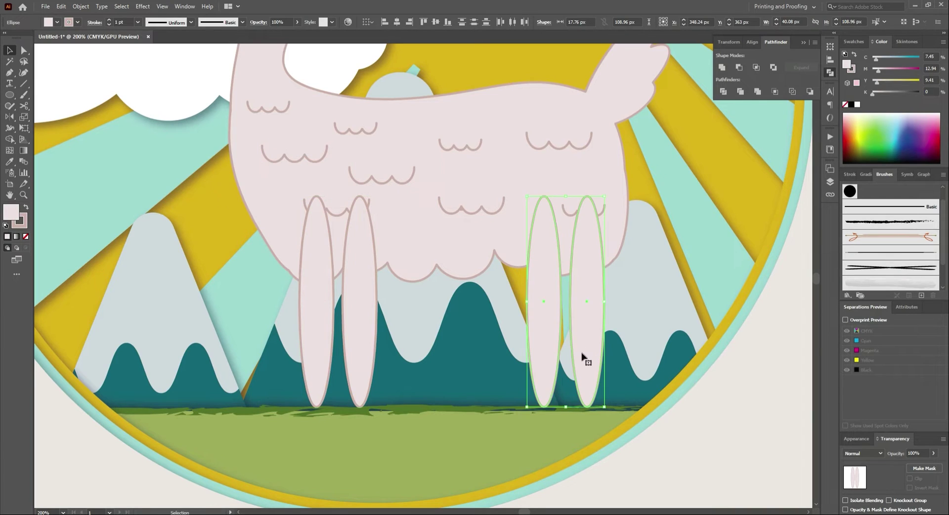
shift+click(336, 344)
key(ctrl+1)
scroll(395, 247, left, 10)
Fill the legs with the light pink swatch colour.
key(i)
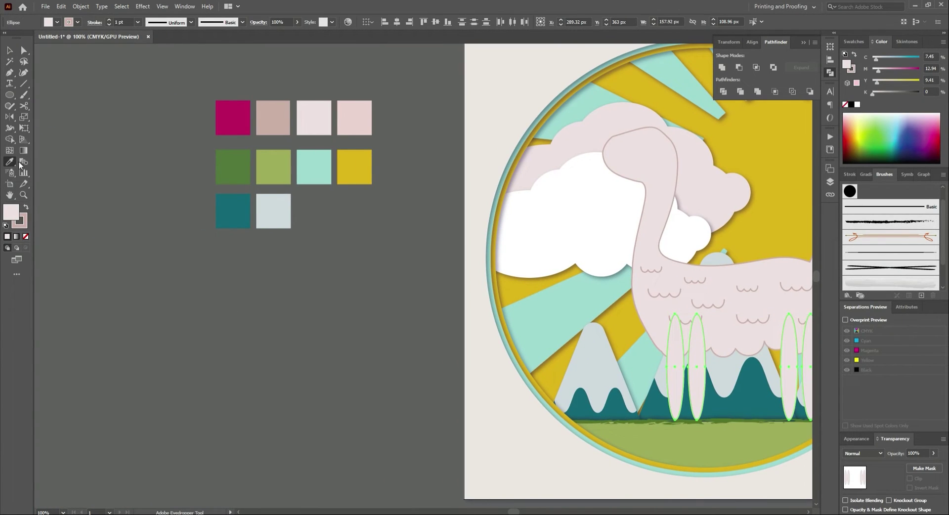
click(355, 117)
key(v)
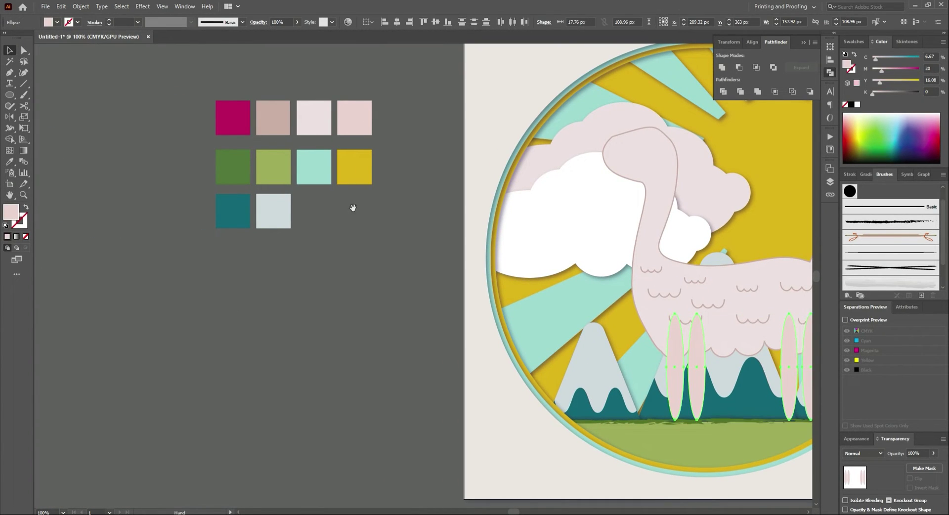
scroll(55, 204, right, 10)
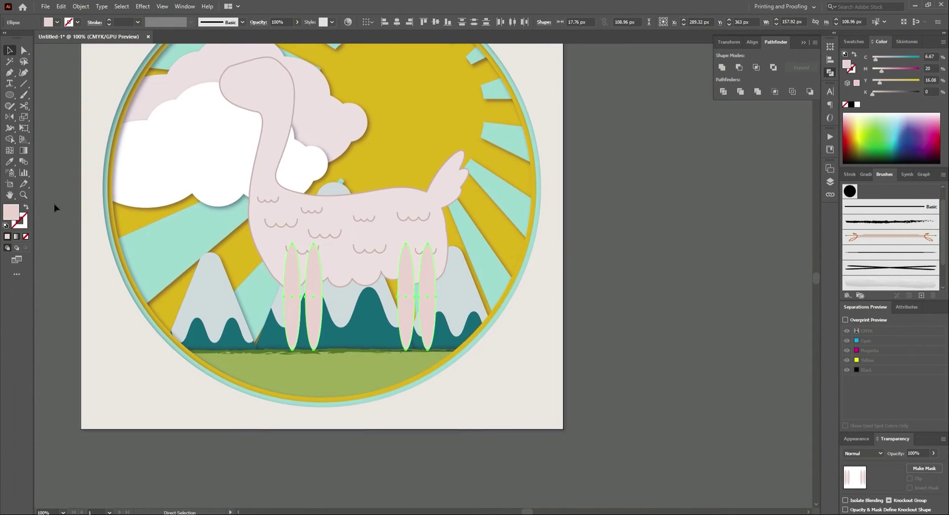
click(141, 6)
Trim the legs flat at the bottom using a rectangle with Minus Front.
key(m)
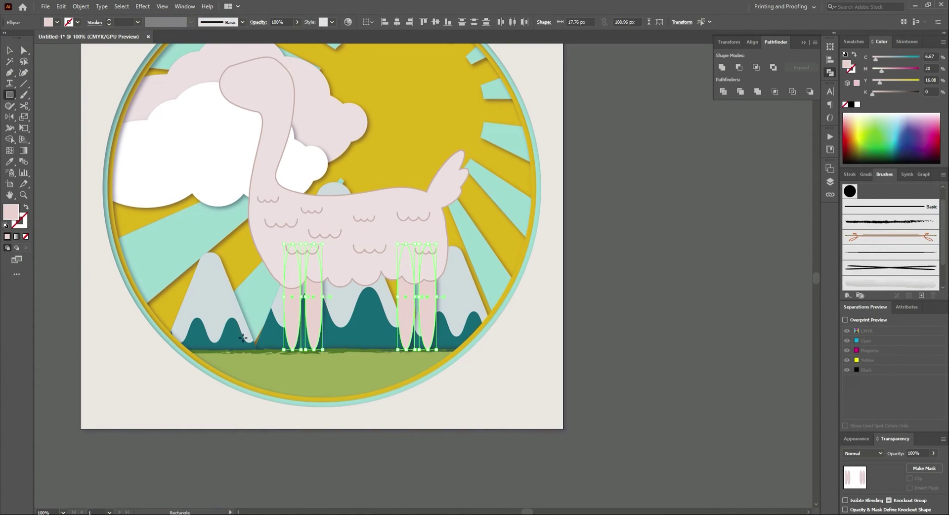
drag(268, 332, 476, 376)
click(8, 50)
shift+click(293, 307)
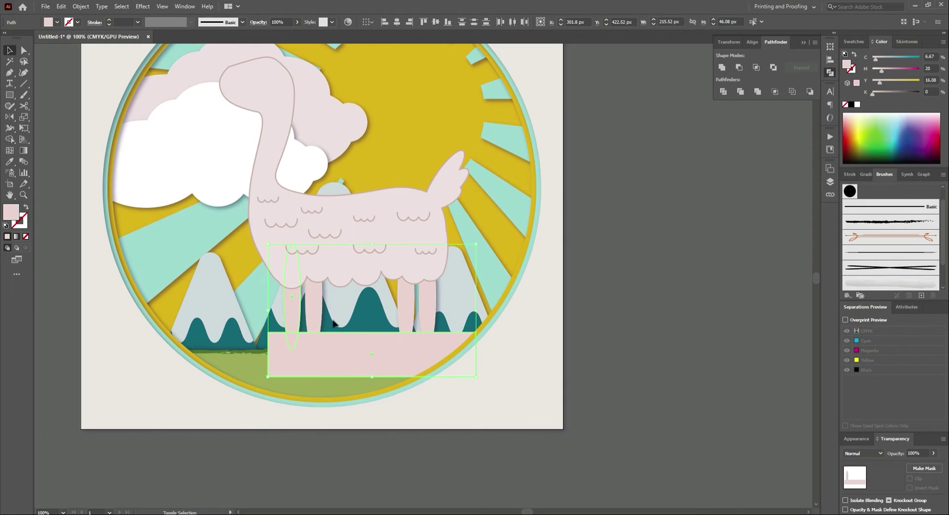
click(738, 67)
click(425, 316)
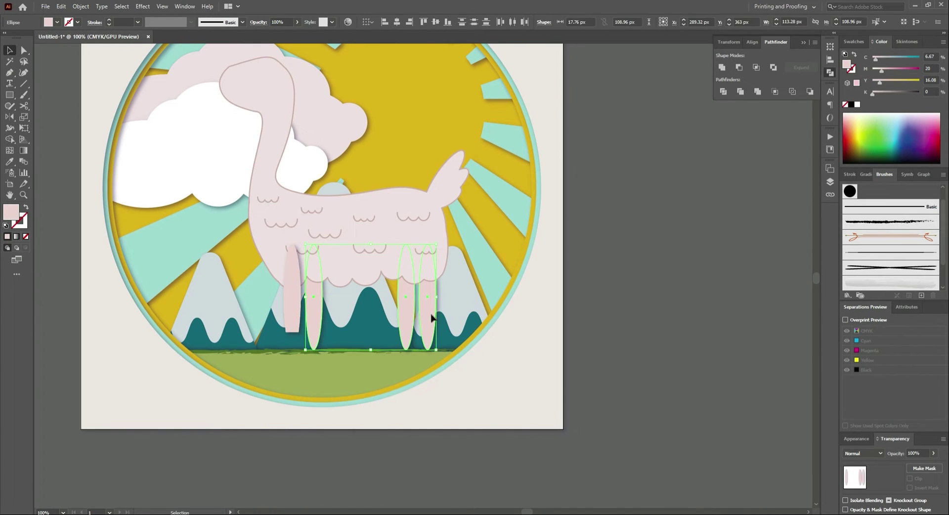
key(Delete)
Duplicate the trimmed legs into four and send them behind the body.
click(290, 307)
drag(290, 306, 426, 307)
shift+click(292, 297)
shift+click(285, 310)
key(ctrl+bracketleft)
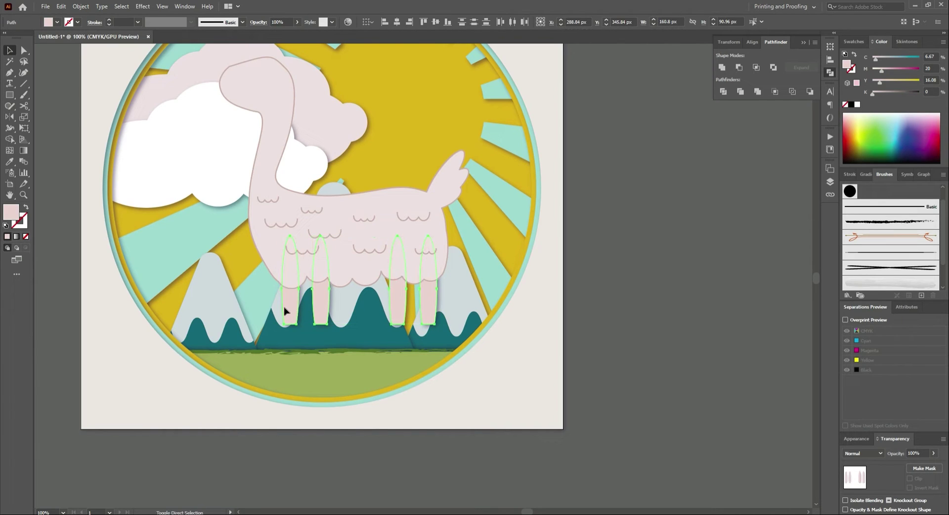
Apply a drop shadow effect to the llama body.
click(348, 272)
click(143, 7)
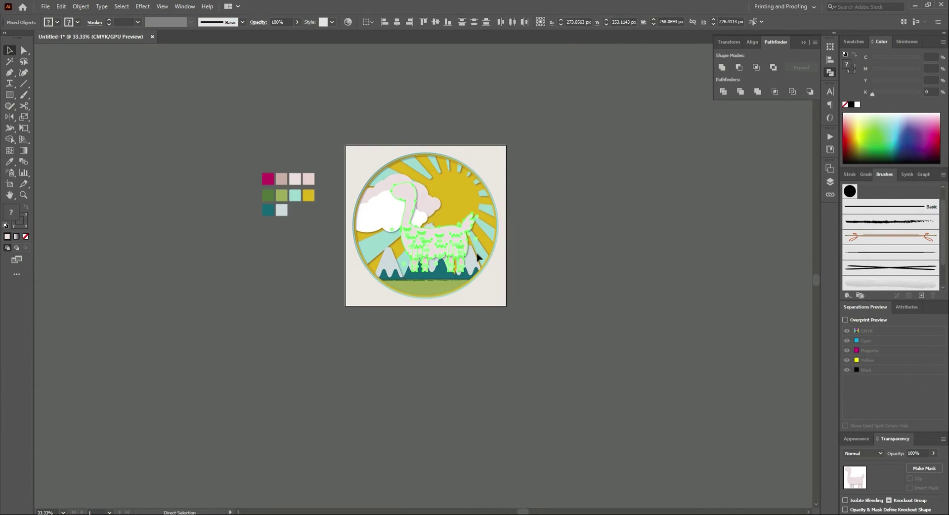
key(ctrl+1)
click(633, 269)
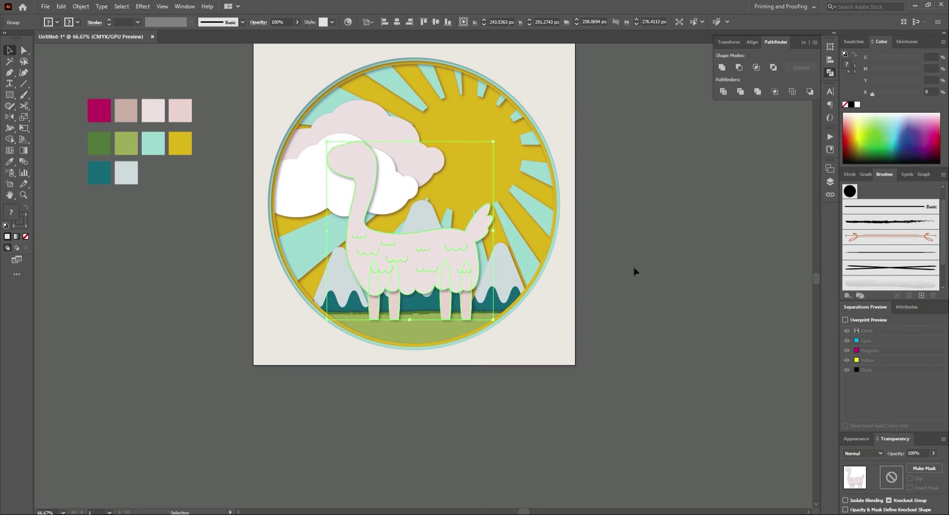
Draw an arc down the llama's head and use it to divide off the muzzle.
key(ctrl+equal)
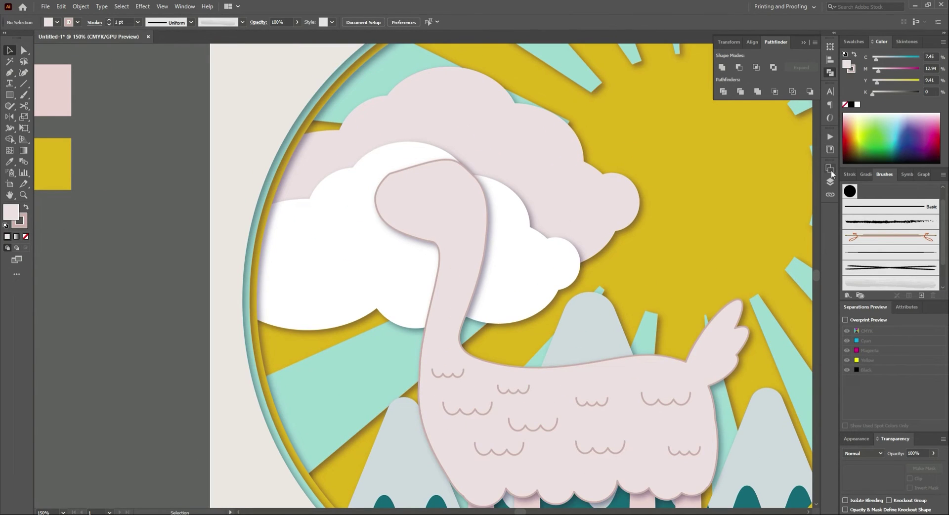
click(23, 84)
click(45, 94)
drag(421, 255, 421, 255)
key(v)
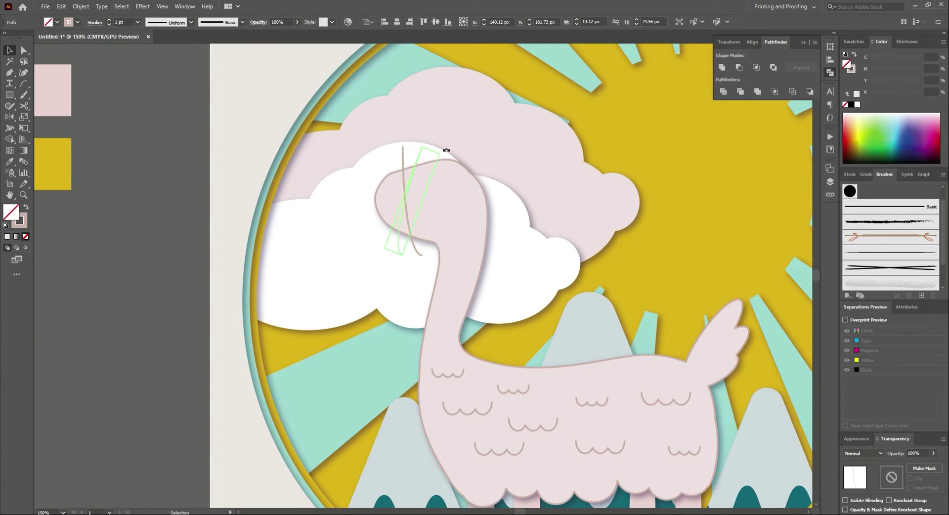
drag(428, 148, 419, 192)
click(449, 213)
click(684, 168)
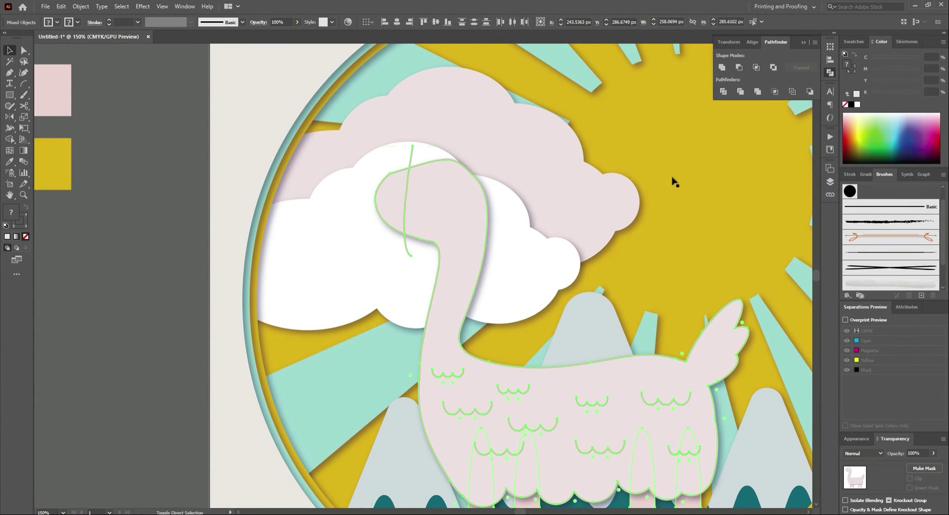
click(443, 213)
scroll(479, 204, down, 1)
shift+click(407, 182)
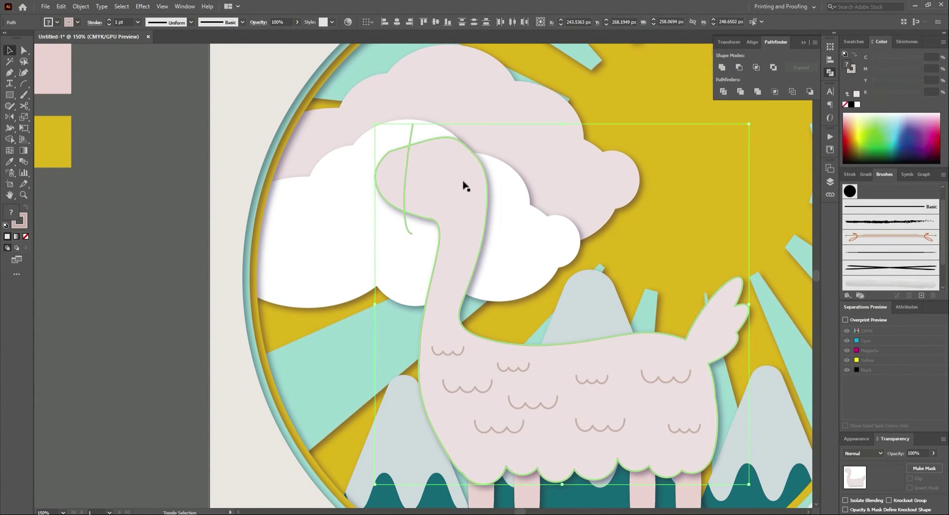
click(739, 68)
click(82, 60)
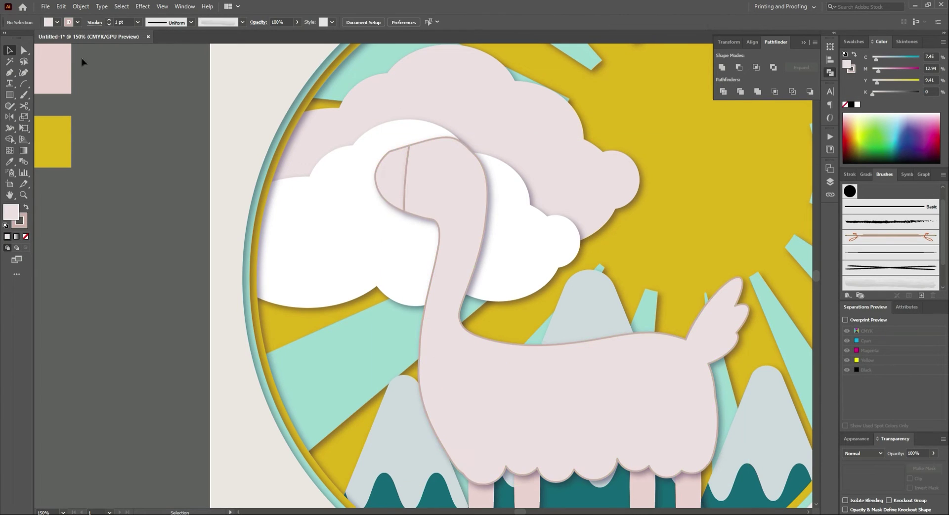
Fill the muzzle piece with a slightly darker pink via the Color Picker.
scroll(403, 179, up, 4)
scroll(346, 176, left, 8)
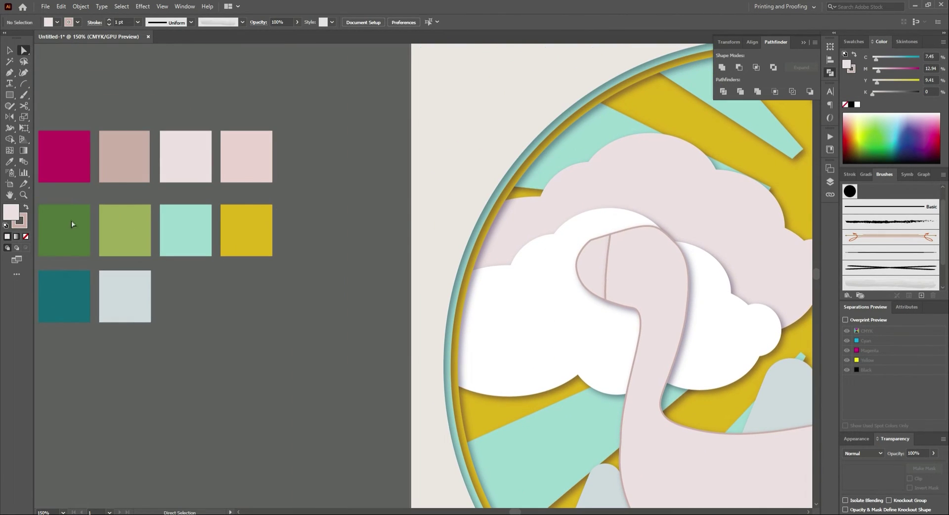
scroll(290, 235, down, 5)
click(526, 434)
scroll(398, 366, up, 4)
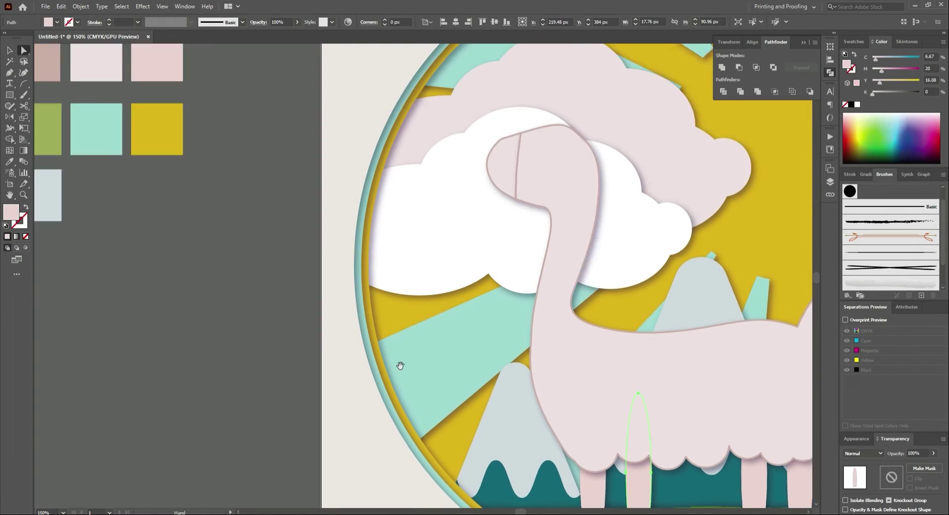
double_click(7, 212)
click(231, 51)
click(631, 178)
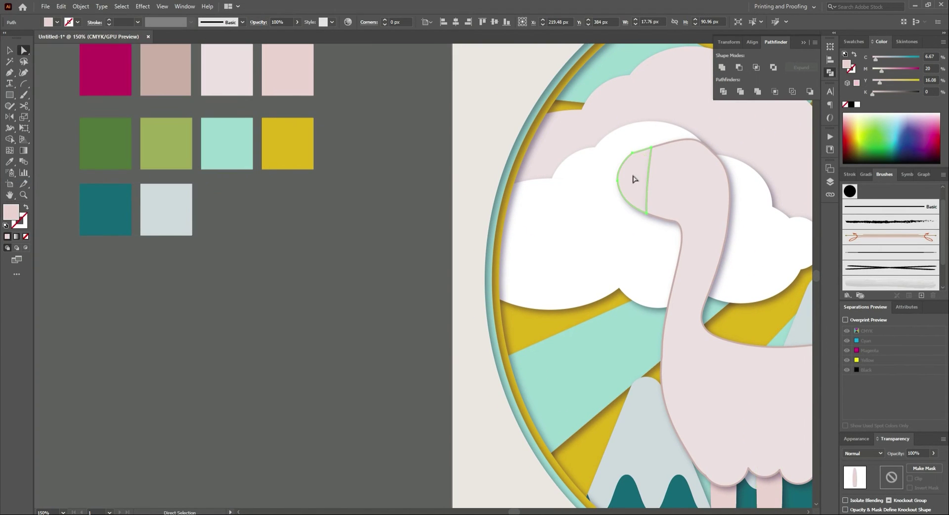
double_click(11, 212)
click(231, 38)
scroll(326, 256, down, 3)
scroll(377, 254, up, 2)
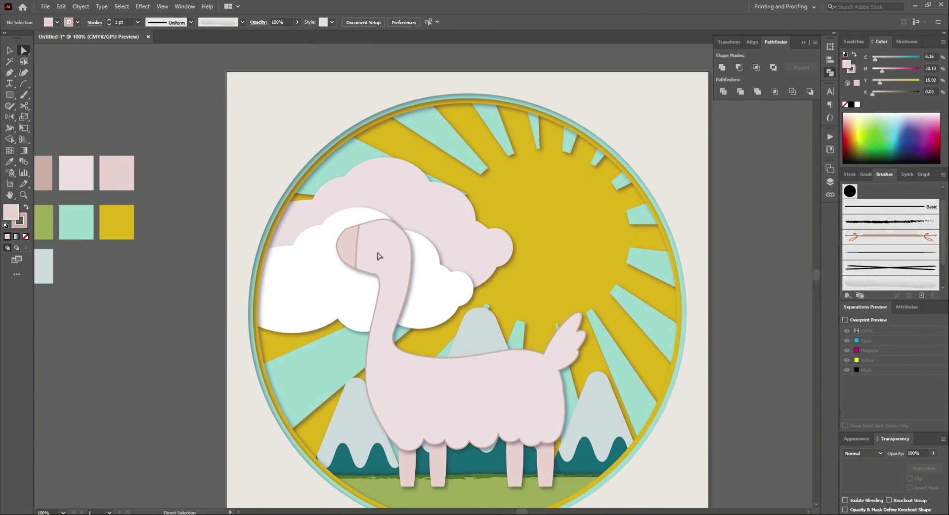
scroll(344, 247, up, 3)
Draw a thin oval nostril on the llama's muzzle with no outline.
drag(8, 100, 50, 116)
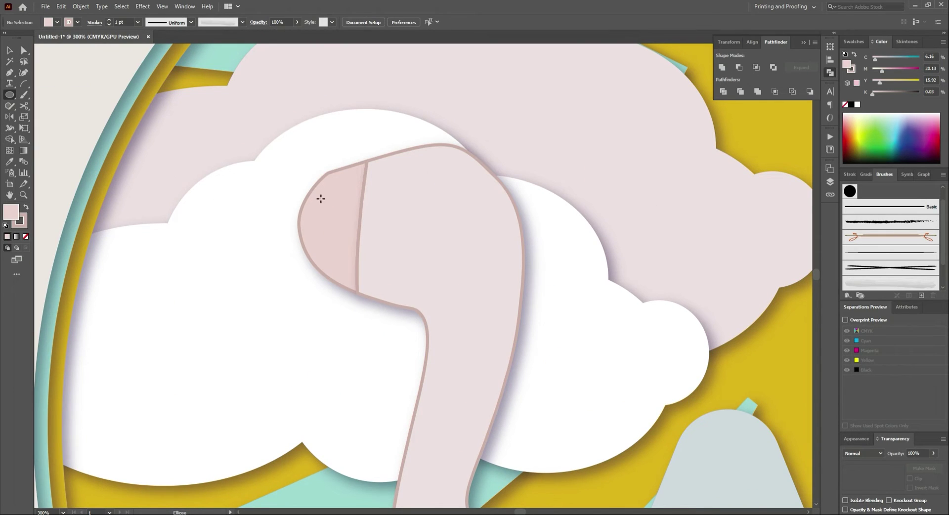
drag(316, 221, 319, 222)
click(20, 220)
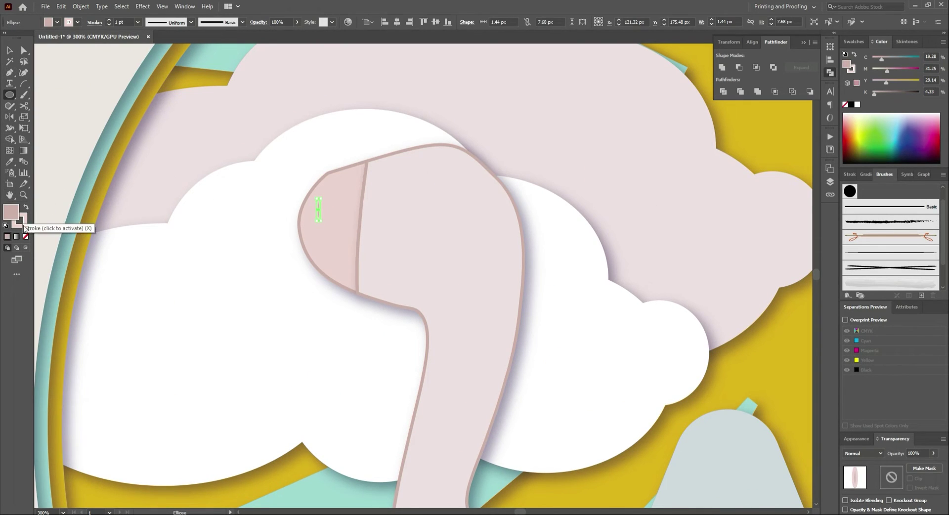
click(27, 237)
key(v)
key(ctrl+shift+a)
scroll(413, 186, down, 2)
scroll(193, 180, up, 4)
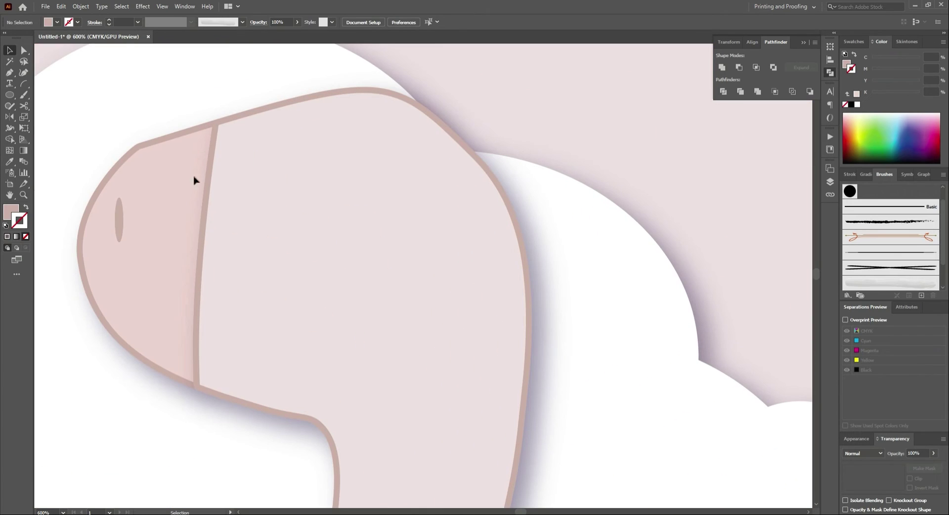
Draw a curved closed-eye arc in the nostril's colour with a tapered brush stroke.
drag(353, 212, 346, 221)
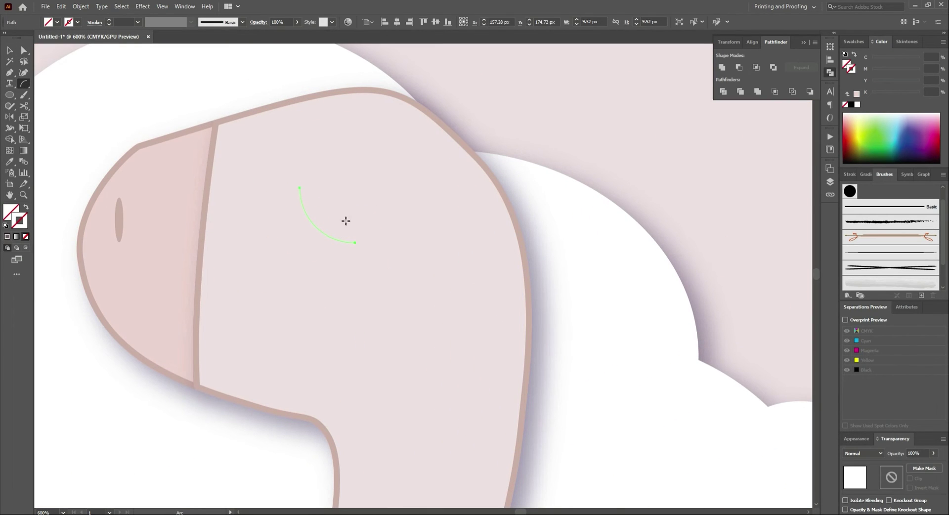
click(123, 216)
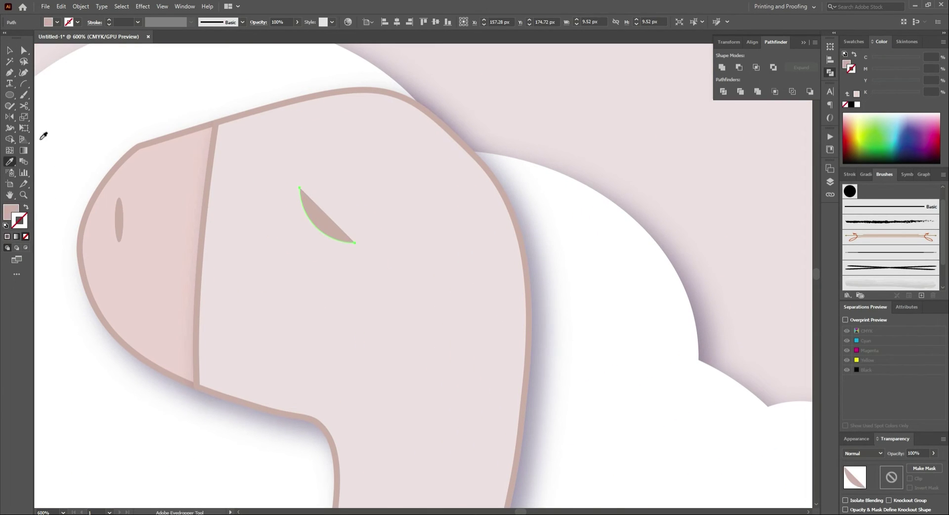
click(26, 209)
click(95, 22)
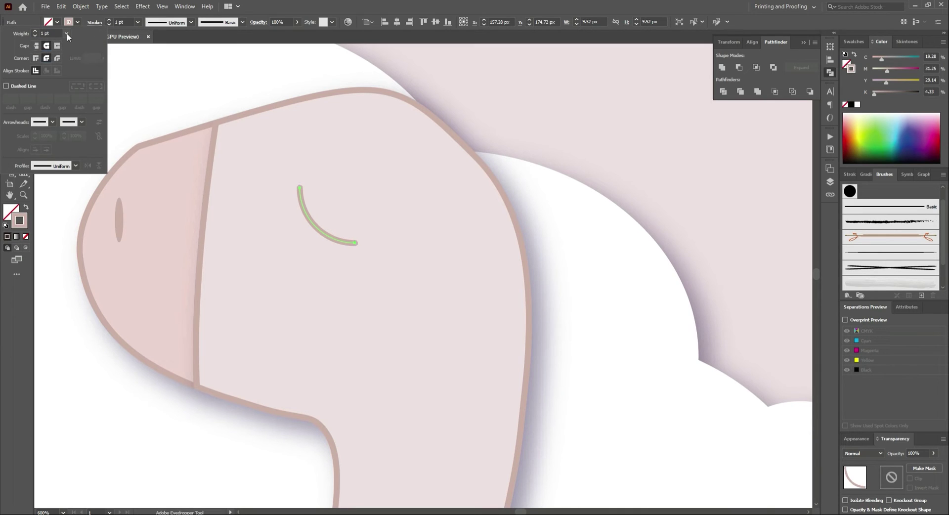
key(Escape)
click(895, 253)
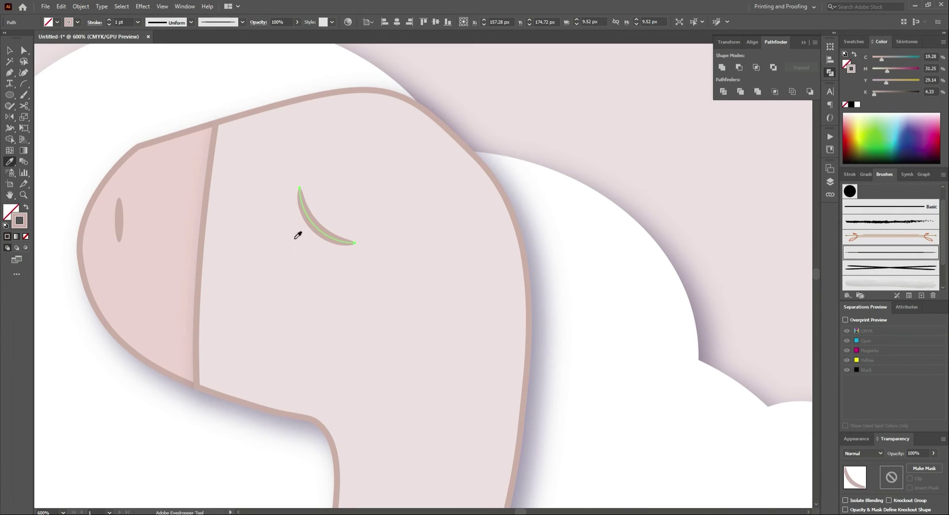
scroll(393, 230, down, 3)
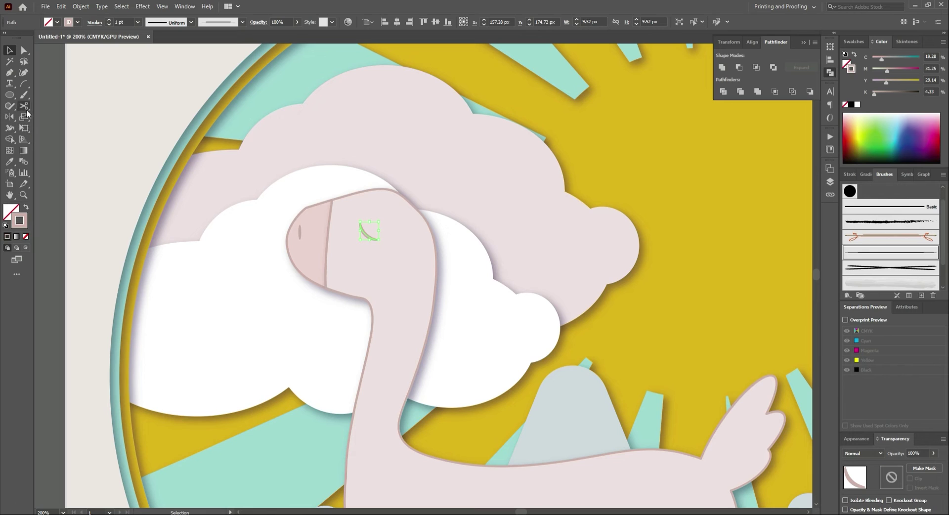
Draw a magenta circle on the head and build a cluster of resized copies.
click(12, 99)
drag(366, 184, 394, 217)
scroll(165, 103, down, 1)
drag(165, 103, 652, 202)
click(217, 173)
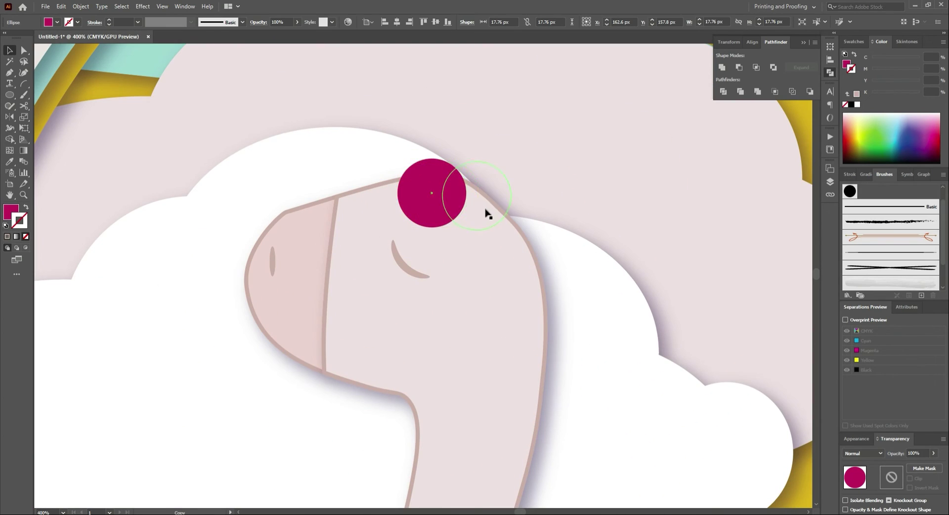
drag(437, 193, 482, 199)
drag(509, 165, 522, 153)
mouse_move(430, 191)
mouse_down()
mouse_move(520, 254)
mouse_move(619, 269)
mouse_move(554, 199)
mouse_up()
click(657, 262)
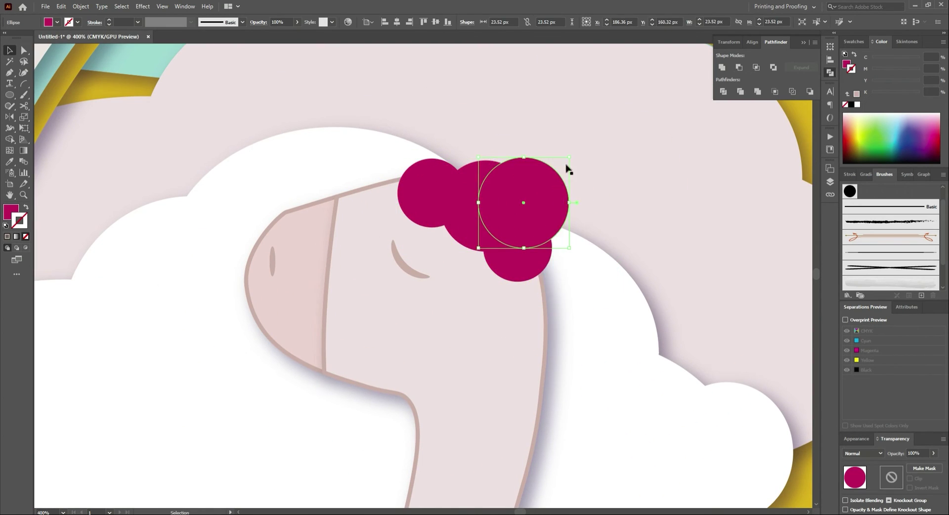
drag(568, 157, 548, 174)
mouse_move(523, 203)
mouse_down()
mouse_move(470, 158)
mouse_move(520, 169)
mouse_up()
Select all the tuft circles and unite them into one fluffy shape.
click(547, 220)
shift+click(539, 182)
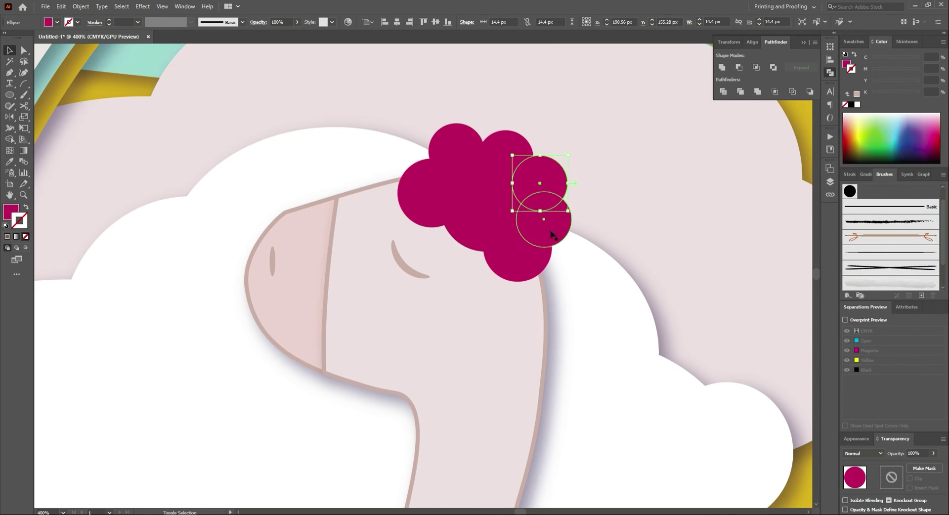
shift+click(436, 206)
shift+click(455, 149)
shift+click(504, 150)
shift+click(517, 257)
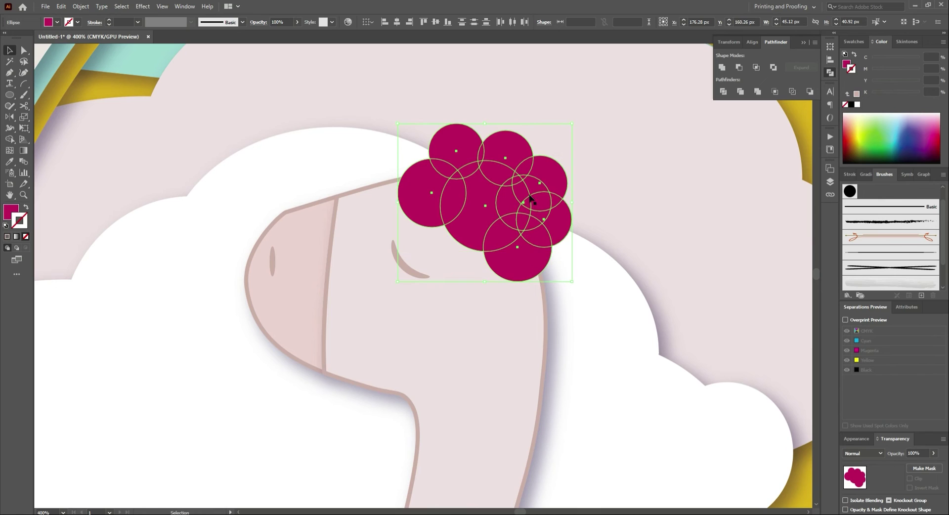
click(721, 68)
key(ctrl+minus)
click(184, 6)
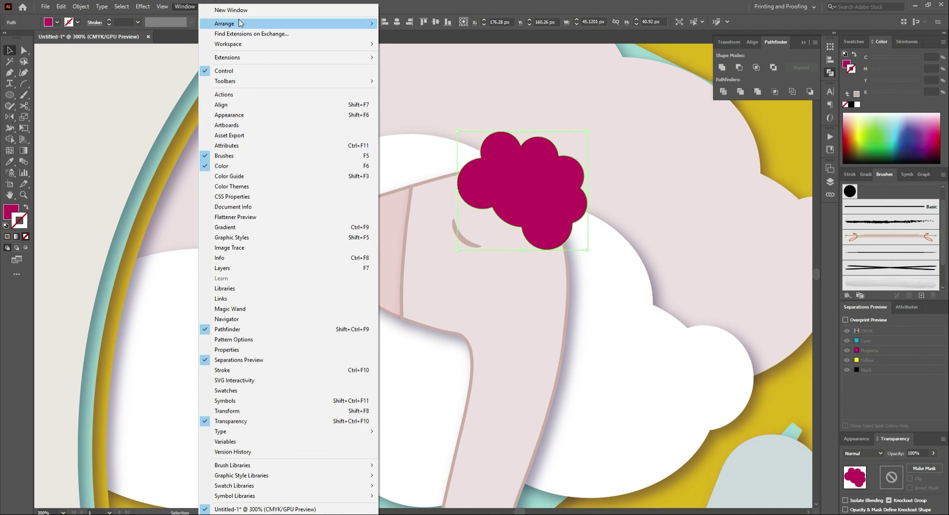
key(ctrl+0)
key(ctrl+shift+a)
key(ctrl+plus)
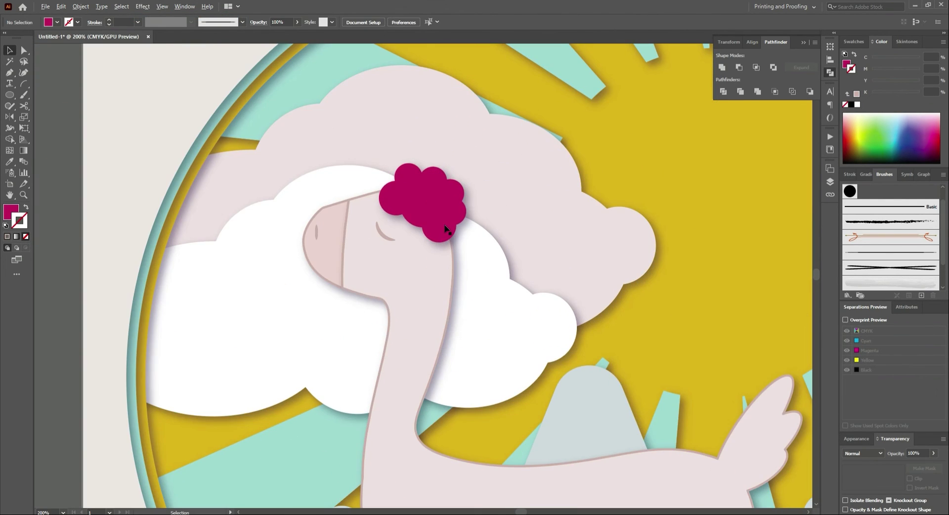
Draw a tall pale pink ear ellipse and duplicate it onto the tuft.
drag(10, 94, 39, 118)
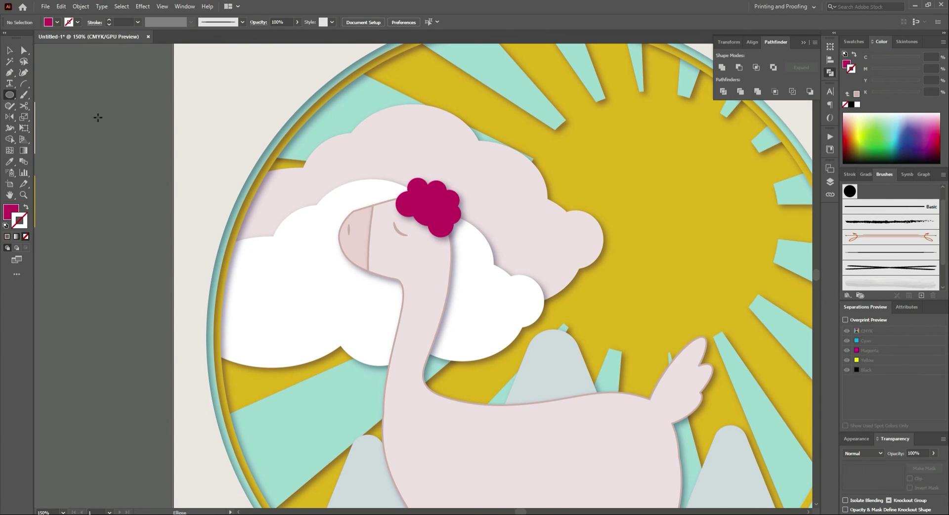
drag(113, 99, 130, 167)
click(10, 161)
click(375, 257)
key(v)
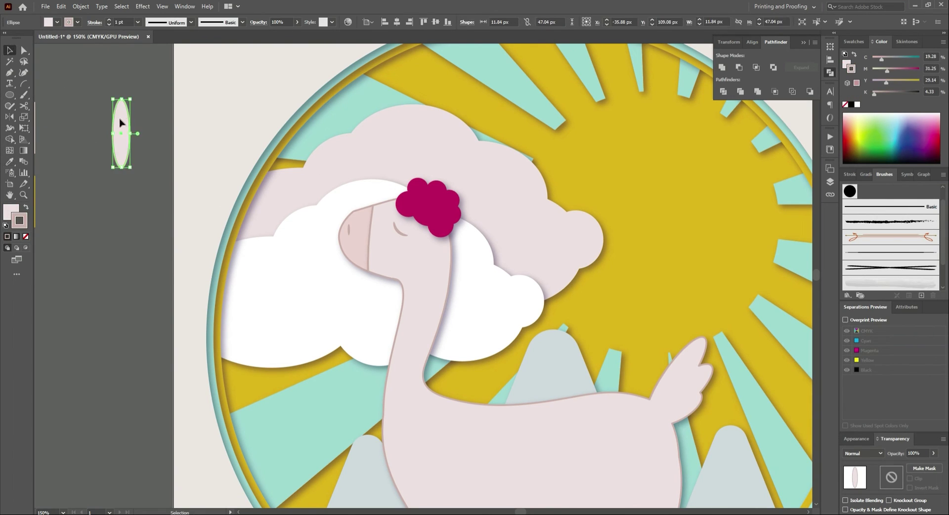
mouse_move(123, 120)
mouse_down()
mouse_move(425, 158)
mouse_move(493, 179)
mouse_up()
Send both ears behind the magenta tuft.
key(ctrl+bracketleft)
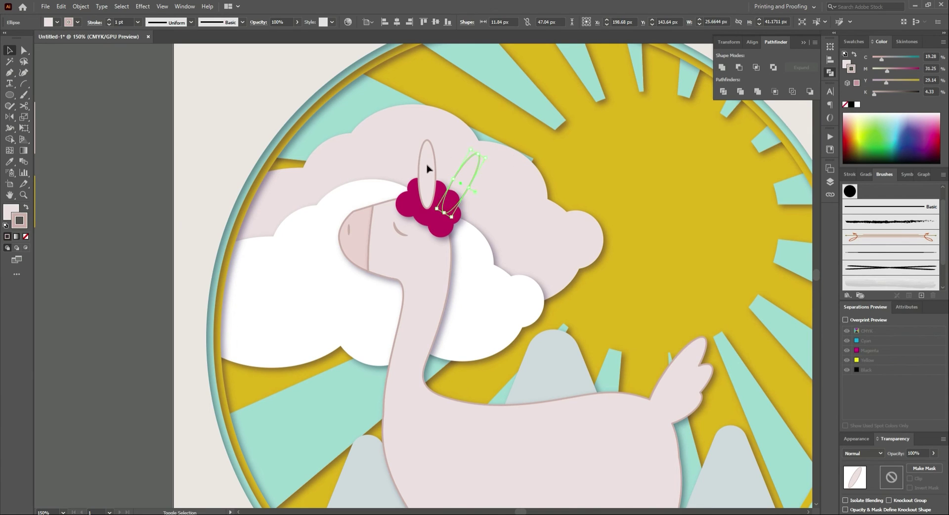
shift+click(427, 168)
click(149, 7)
click(142, 112)
click(86, 141)
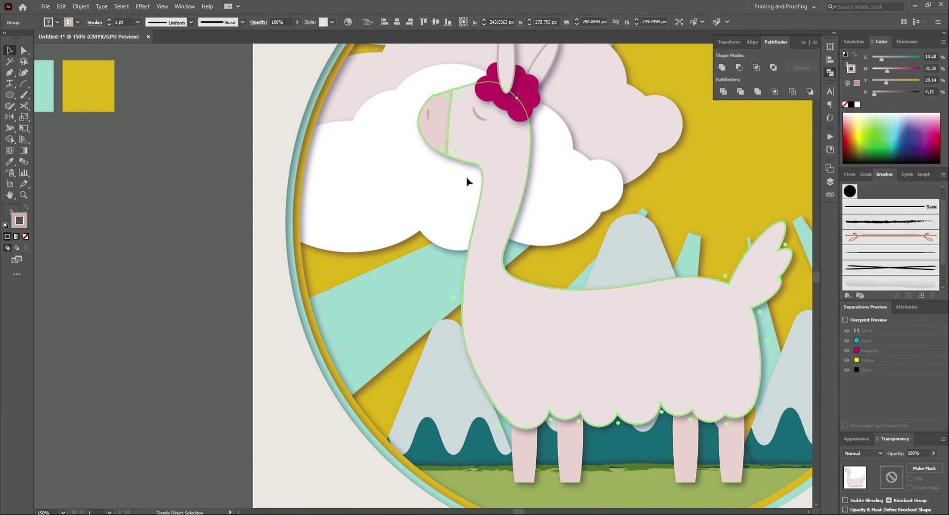
Move the llama slightly lower in the scene.
click(572, 451)
scroll(615, 497, down, 3)
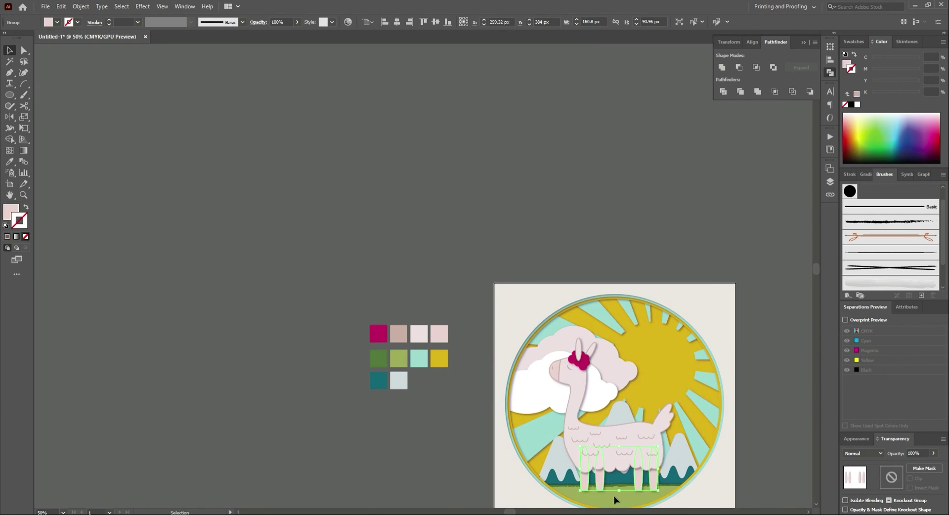
click(614, 499)
click(636, 311)
scroll(638, 311, down, 2)
scroll(664, 316, up, 3)
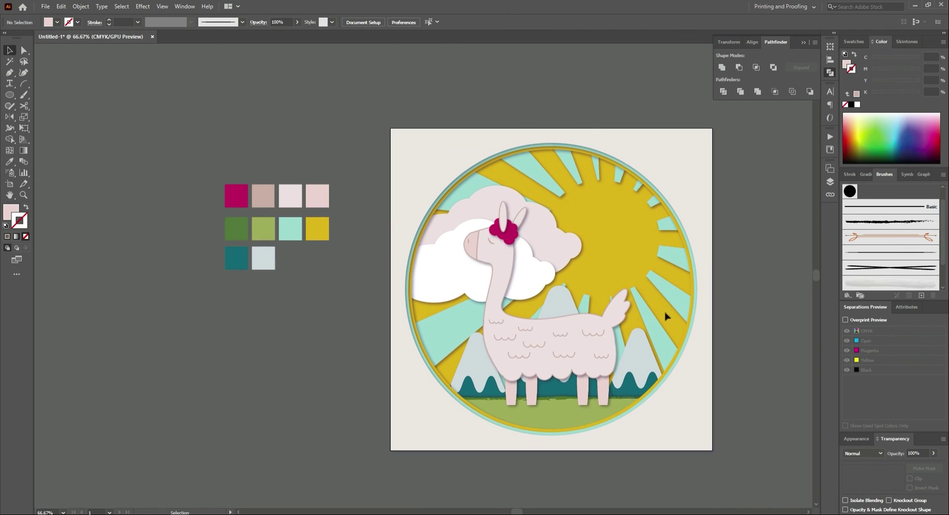
drag(580, 348, 582, 360)
click(716, 361)
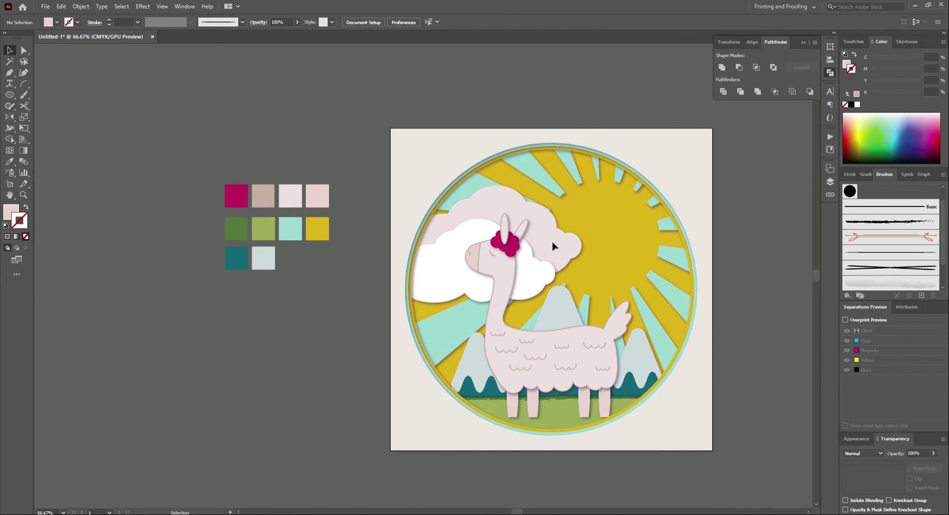
Shift the clouds right, then move the white cloud left behind the llama.
click(829, 182)
mouse_move(551, 261)
mouse_down()
mouse_move(692, 283)
mouse_move(686, 289)
mouse_up()
drag(615, 310, 669, 328)
click(663, 328)
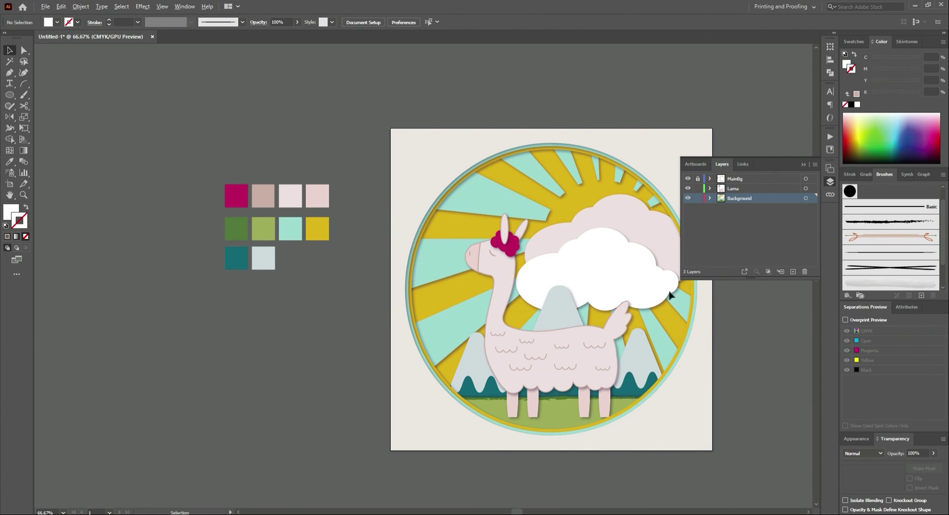
scroll(546, 281, right, 3)
drag(496, 306, 462, 311)
click(661, 351)
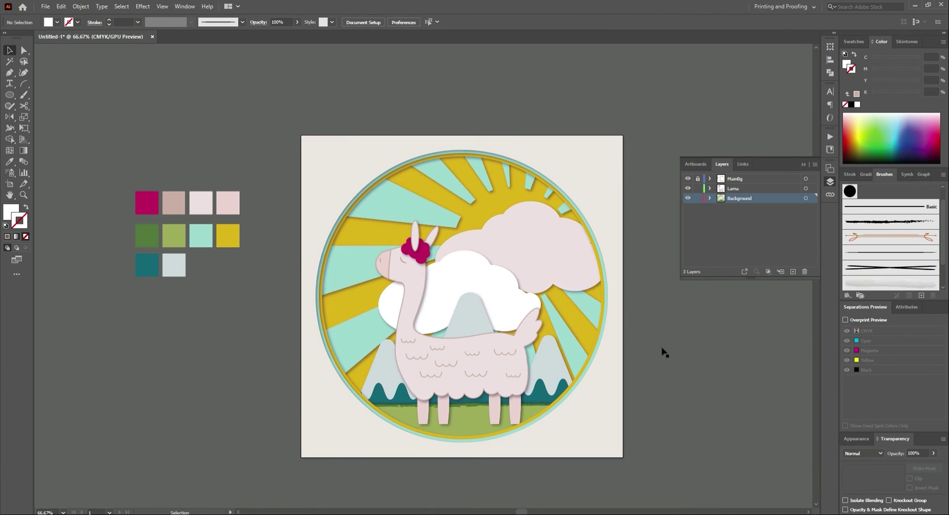
scroll(654, 360, down, 1)
scroll(652, 360, up, 2)
scroll(654, 336, up, 1)
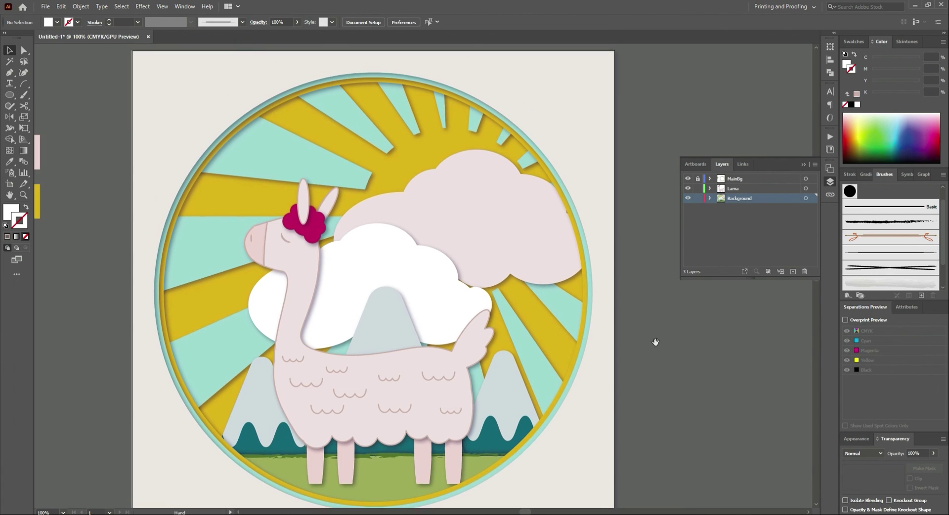